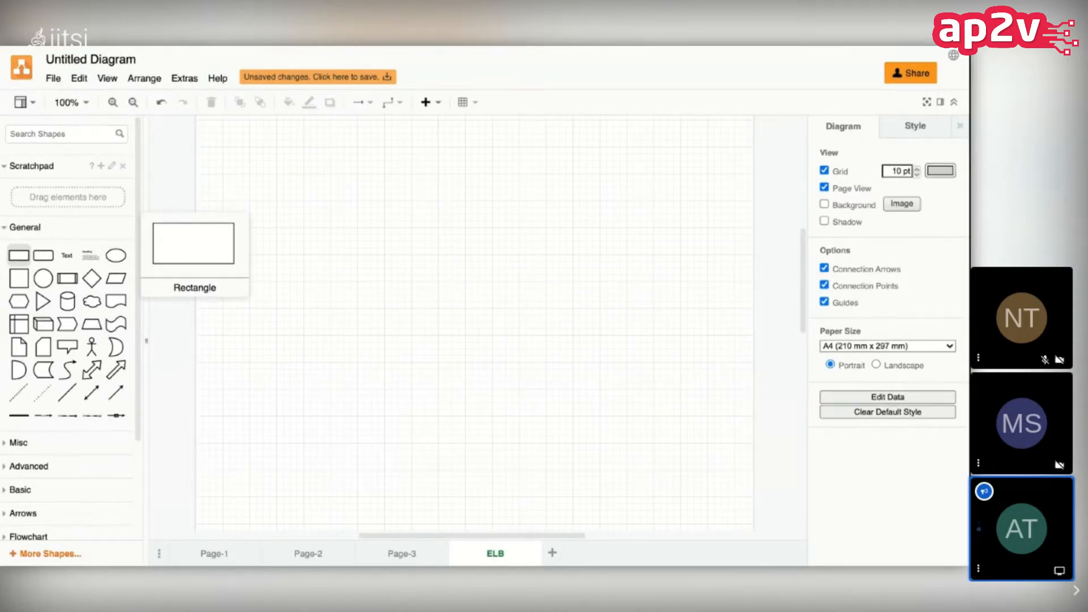
Step: Place a wide rectangle in the upper middle of the page and a tall rectangle in the lower part
{"action": "left_click_drag", "start_coordinate": [18, 255], "coordinate": [479, 244]}
{"action": "left_click", "coordinate": [323, 312]}
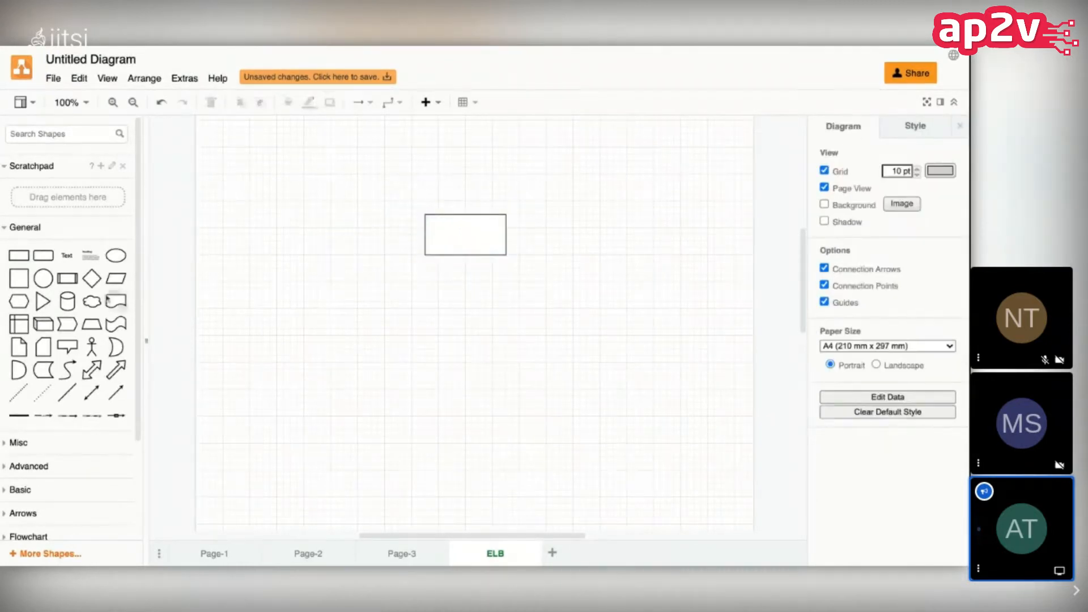
{"action": "left_click_drag", "start_coordinate": [23, 258], "coordinate": [391, 470]}
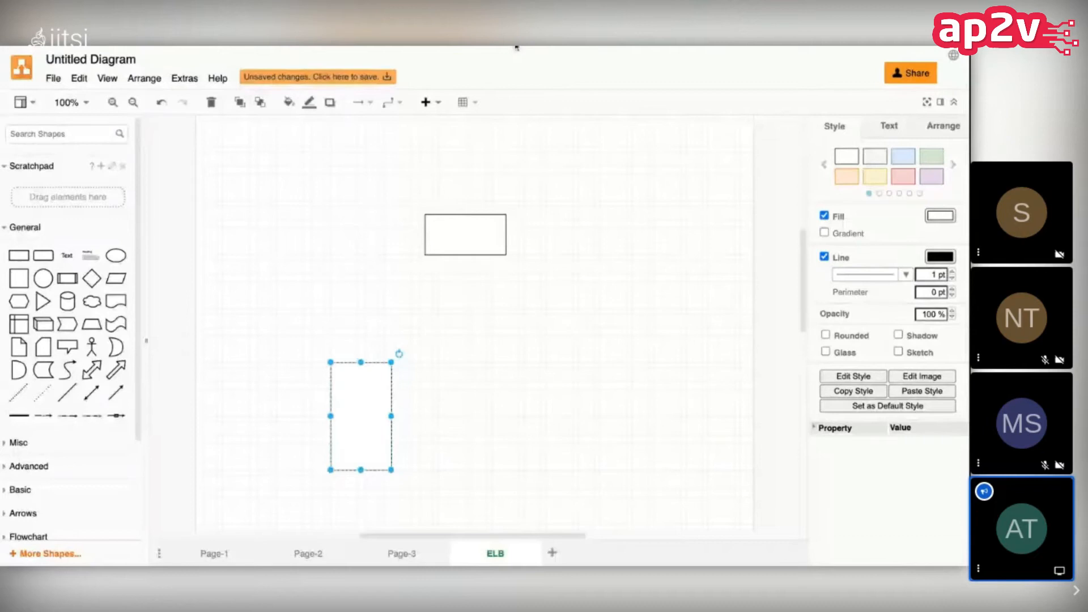
Step: Move the tall rectangle beneath the wide one and duplicate it three times, arranging an evenly spaced row of four
{"action": "left_click_drag", "start_coordinate": [364, 394], "coordinate": [529, 349]}
{"action": "right_click", "coordinate": [371, 327]}
{"action": "left_click", "coordinate": [413, 403]}
{"action": "right_click", "coordinate": [443, 341]}
{"action": "left_click", "coordinate": [483, 420]}
{"action": "left_click_drag", "start_coordinate": [461, 356], "coordinate": [468, 357]}
{"action": "right_click", "coordinate": [539, 343]}
{"action": "left_click", "coordinate": [582, 420]}
{"action": "left_click_drag", "start_coordinate": [561, 383], "coordinate": [546, 357]}
Step: Widen the upper rectangle and label it "ELB - Elastic Load Balancer"
{"action": "left_click", "coordinate": [603, 226]}
{"action": "left_click", "coordinate": [502, 226]}
{"action": "left_click_drag", "start_coordinate": [506, 234], "coordinate": [579, 234]}
{"action": "double_click", "coordinate": [525, 236]}
{"action": "type", "text": "ELB - Elastic Load Balancer"}
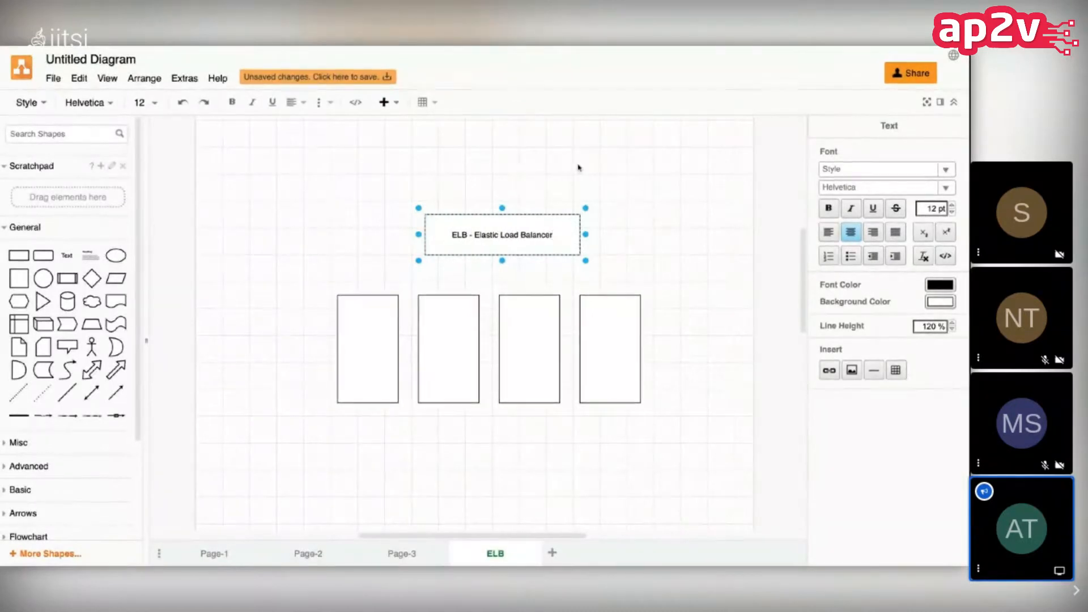
{"action": "key", "text": "Escape"}
{"action": "left_click", "coordinate": [570, 182]}
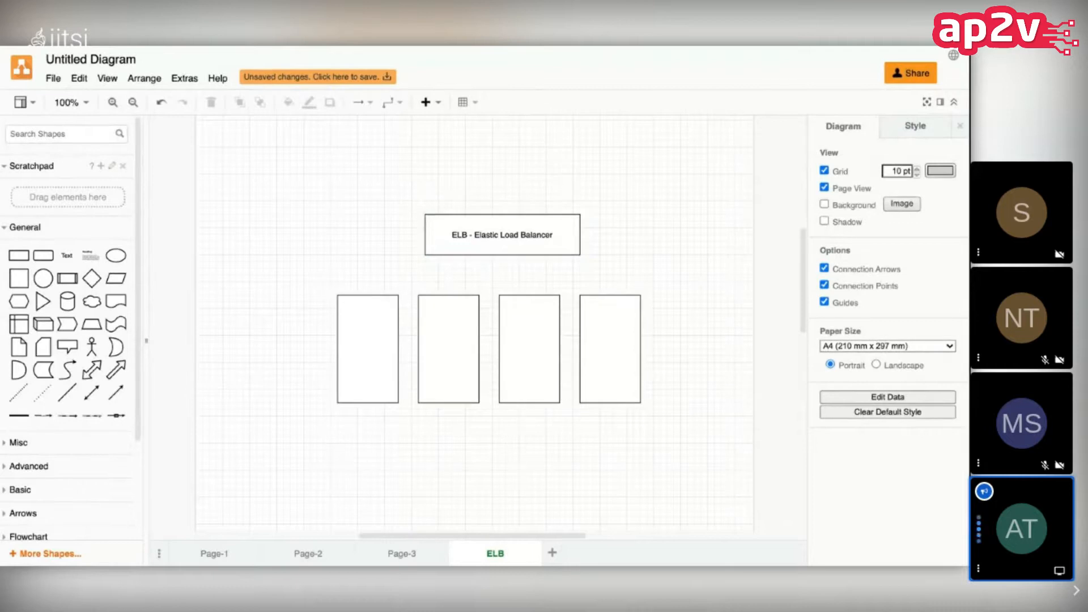
Step: Move the load balancer box up and centre it above the row of four rectangles
{"action": "left_click", "coordinate": [507, 234]}
{"action": "double_click", "coordinate": [507, 236]}
{"action": "left_click", "coordinate": [505, 205]}
{"action": "left_click_drag", "start_coordinate": [462, 243], "coordinate": [494, 228]}
{"action": "left_click", "coordinate": [329, 226]}
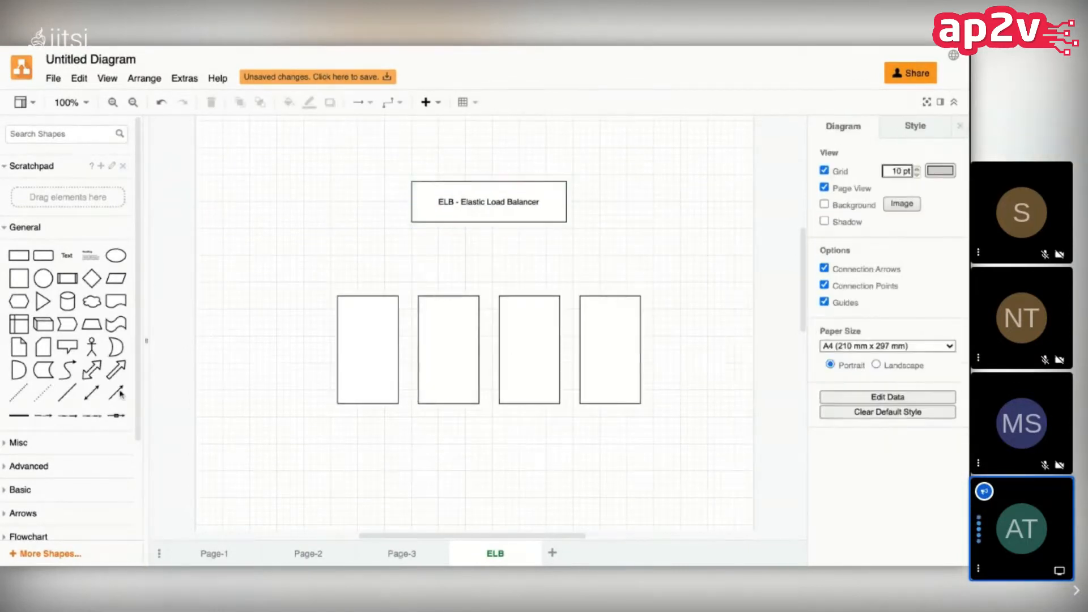
Step: Add a straight arrow from the bottom edge of the load balancer box to the top of the first rectangle
{"action": "left_click_drag", "start_coordinate": [116, 392], "coordinate": [367, 294]}
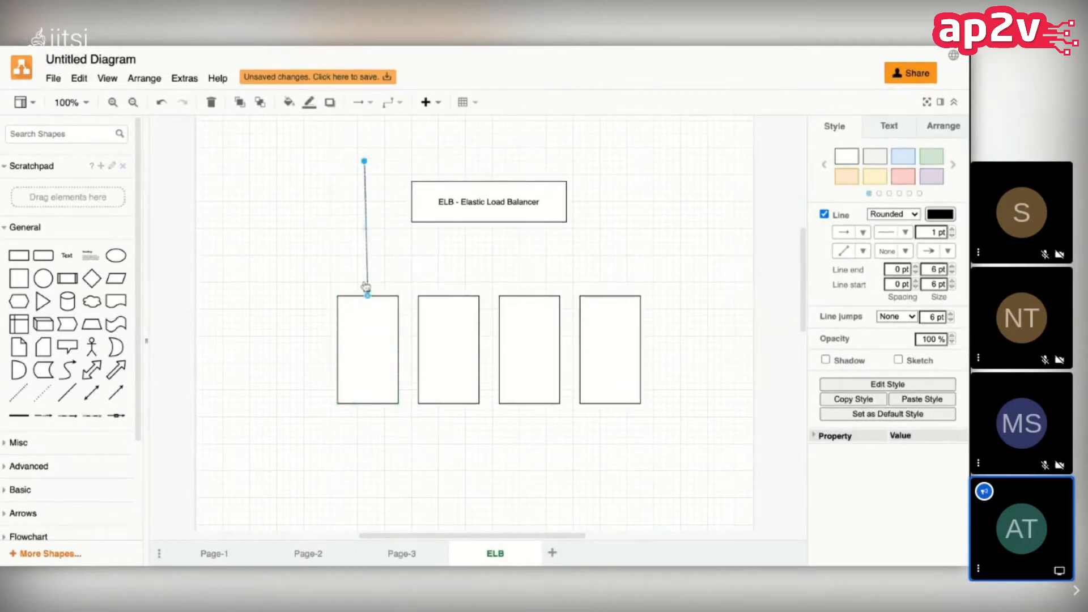
{"action": "left_click_drag", "start_coordinate": [364, 163], "coordinate": [488, 222]}
{"action": "left_click_drag", "start_coordinate": [368, 170], "coordinate": [469, 226]}
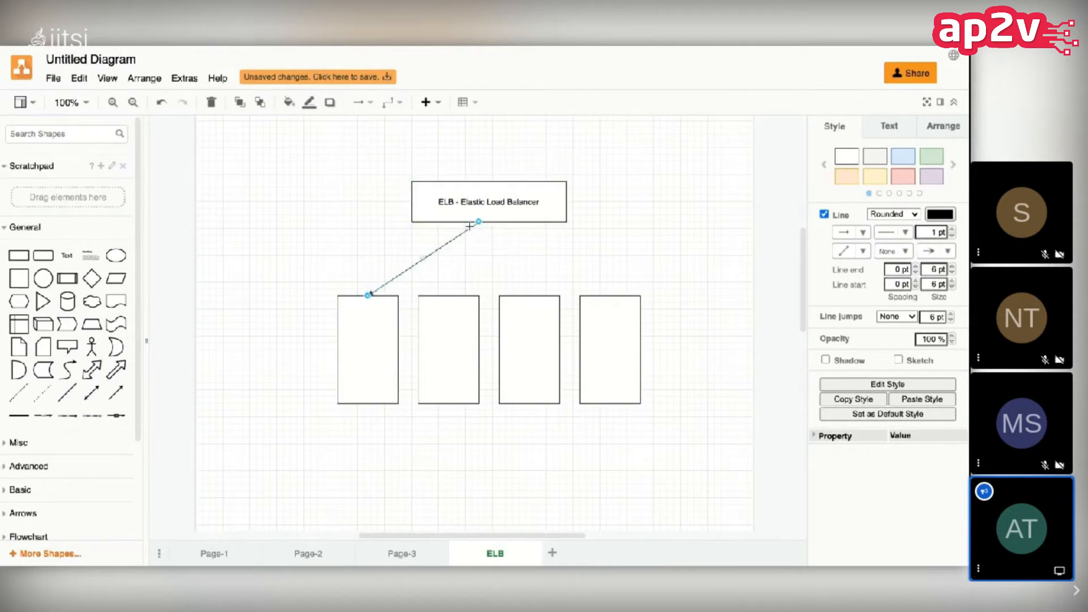
Step: Duplicate the arrow and attach the copy from the load balancer box to the top of the fourth rectangle
{"action": "right_click", "coordinate": [438, 249]}
{"action": "left_click", "coordinate": [480, 331]}
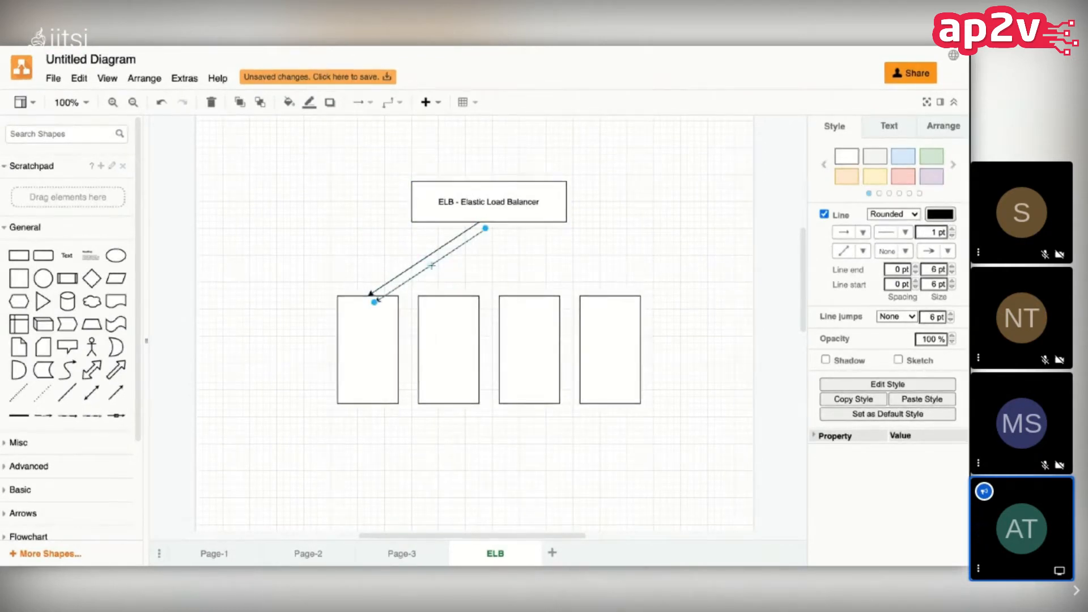
{"action": "left_click_drag", "start_coordinate": [431, 265], "coordinate": [481, 223]}
{"action": "left_click_drag", "start_coordinate": [559, 278], "coordinate": [560, 278]}
{"action": "left_click", "coordinate": [560, 278]}
{"action": "left_click", "coordinate": [547, 260]}
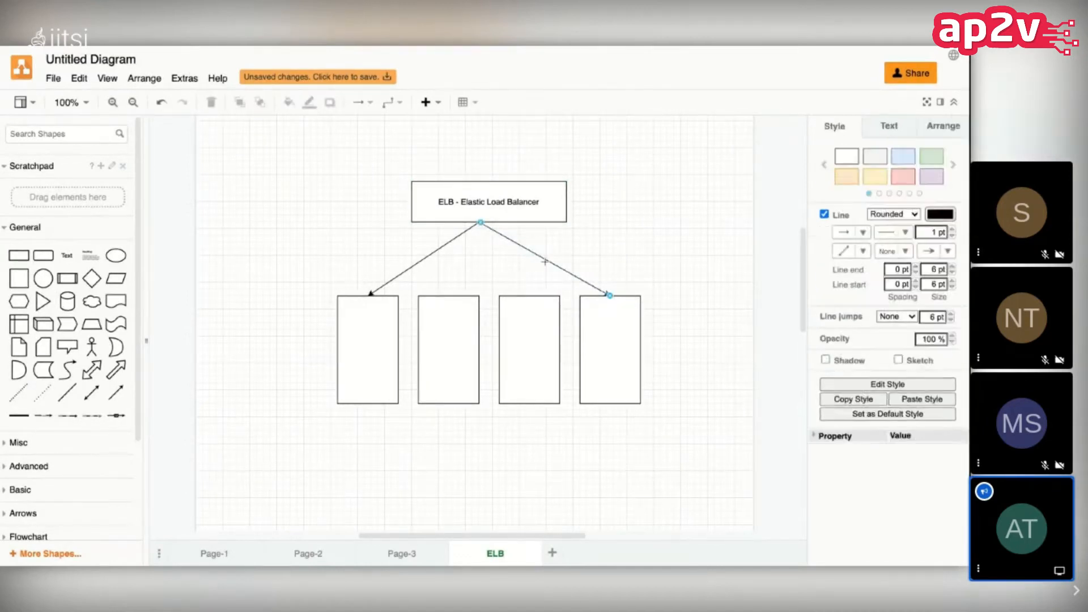
Step: Duplicate the fourth rectangle's arrow and attach the copy from the load balancer box to the second rectangle
{"action": "right_click", "coordinate": [548, 261]}
{"action": "left_click", "coordinate": [572, 342]}
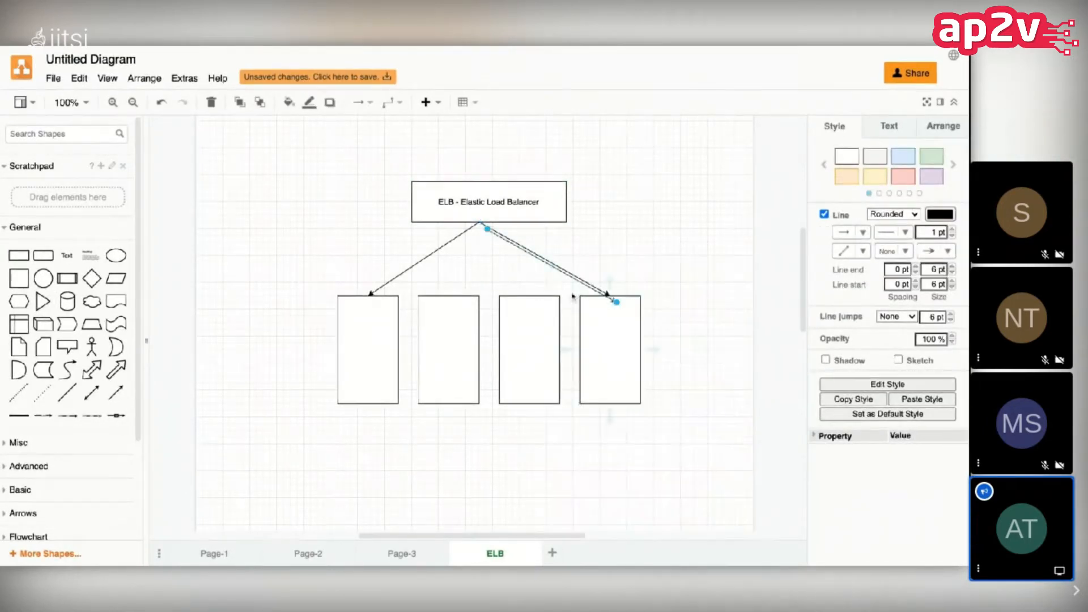
{"action": "left_click_drag", "start_coordinate": [560, 279], "coordinate": [447, 295]}
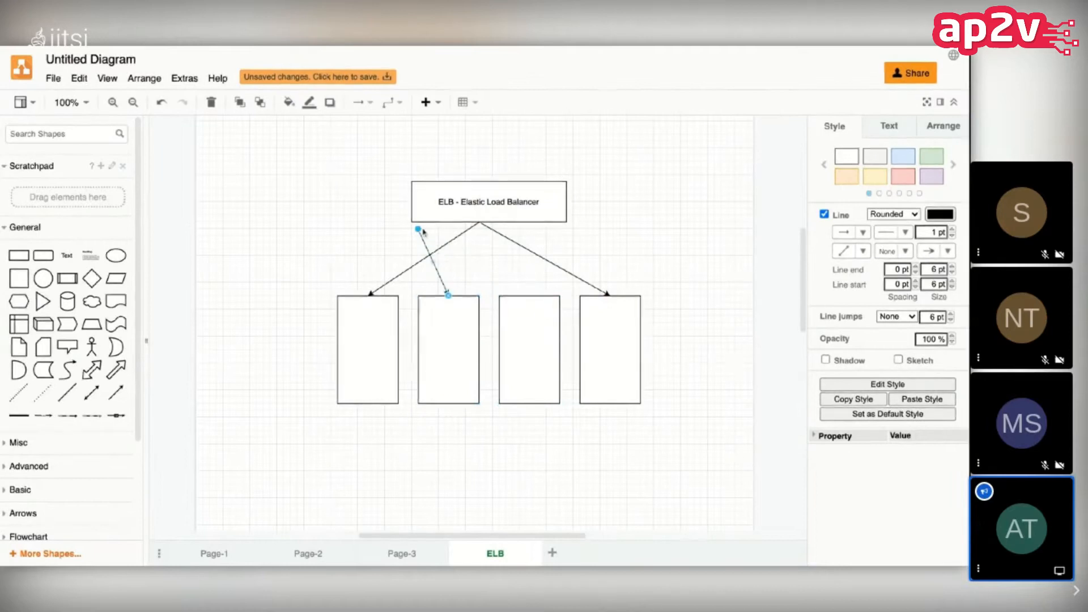
{"action": "left_click_drag", "start_coordinate": [418, 232], "coordinate": [478, 222]}
{"action": "left_click", "coordinate": [595, 218]}
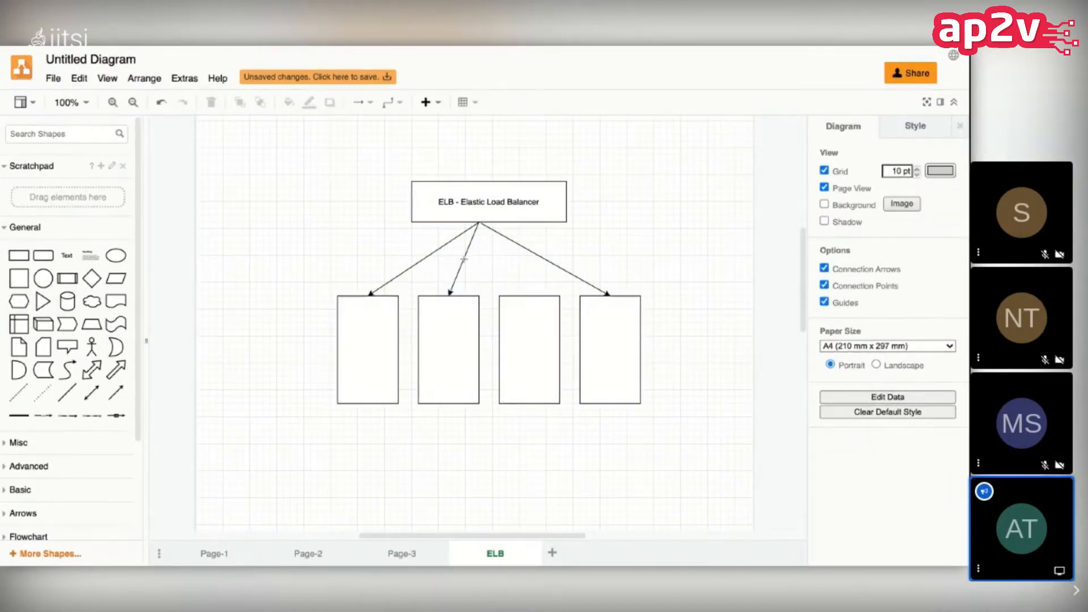
Step: Duplicate the second rectangle's arrow and run the copy from the load balancer box to the third rectangle
{"action": "right_click", "coordinate": [463, 260]}
{"action": "left_click", "coordinate": [505, 339]}
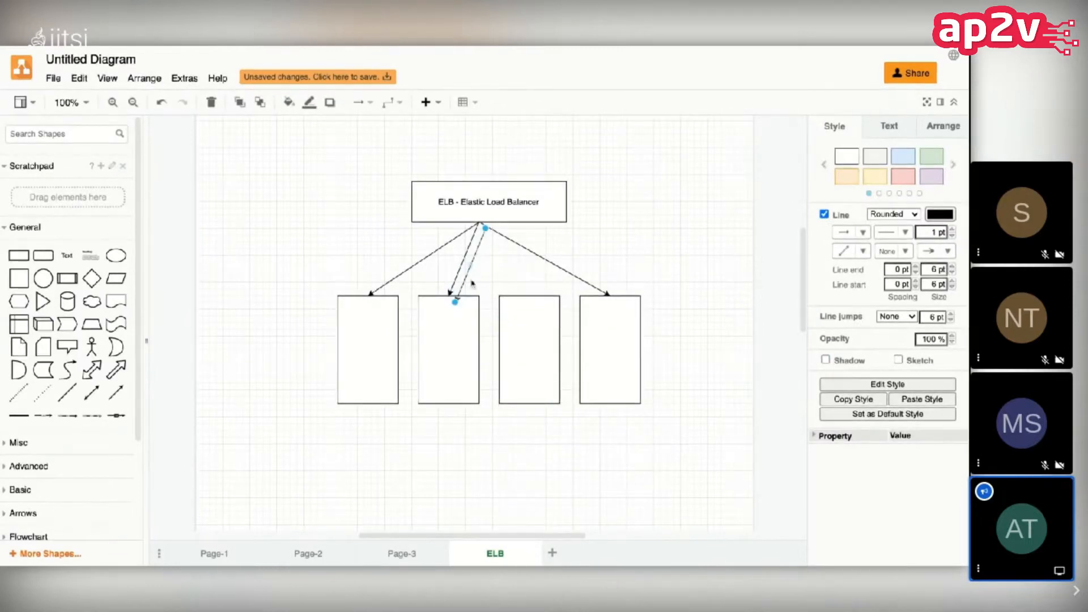
{"action": "left_click_drag", "start_coordinate": [464, 280], "coordinate": [536, 275]}
{"action": "left_click_drag", "start_coordinate": [556, 223], "coordinate": [556, 227]}
{"action": "left_click", "coordinate": [675, 207]}
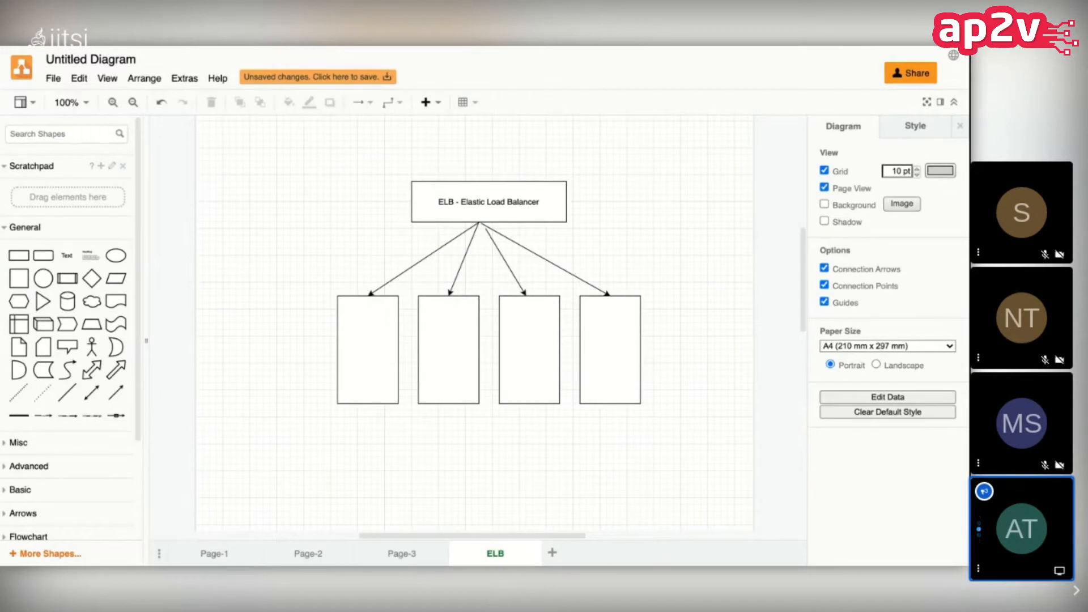
Step: Add "[CNAME]" as a second line in the load balancer box's label
{"action": "left_click", "coordinate": [504, 196]}
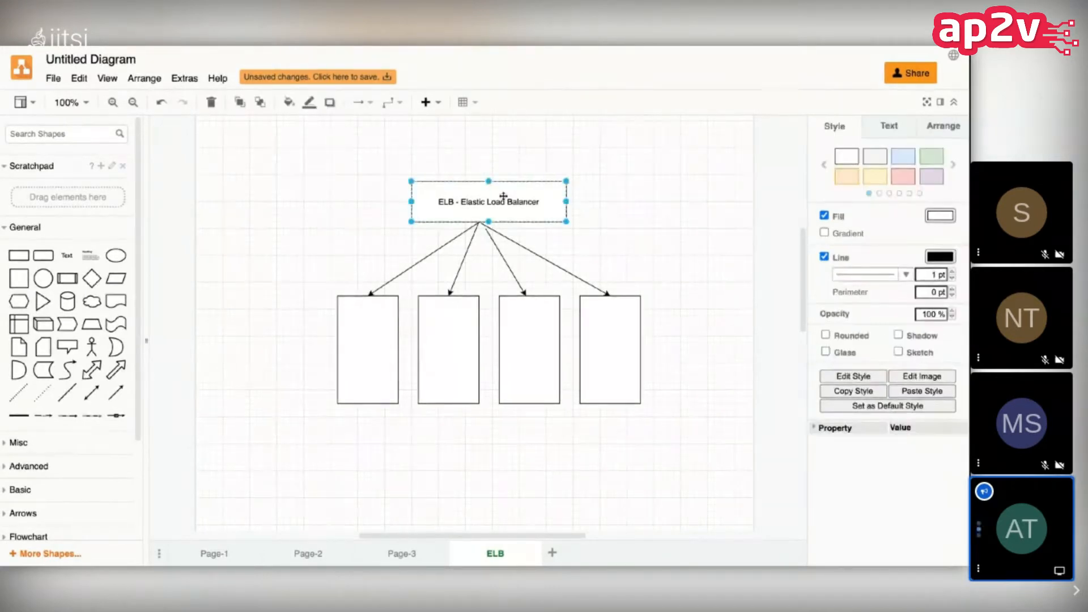
{"action": "double_click", "coordinate": [503, 197]}
{"action": "key", "text": "Return"}
{"action": "type", "text": "[CNAME]"}
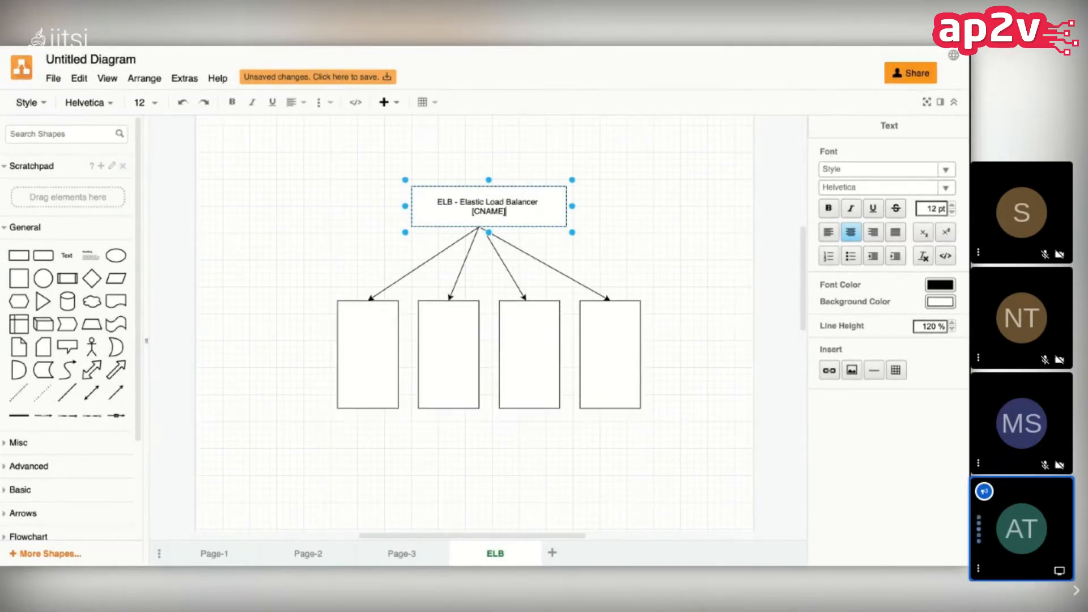
Step: Move the first rectangle further left, away from the other three, keeping its arrow attached
{"action": "left_click", "coordinate": [361, 337]}
{"action": "left_click_drag", "start_coordinate": [361, 338], "coordinate": [252, 338]}
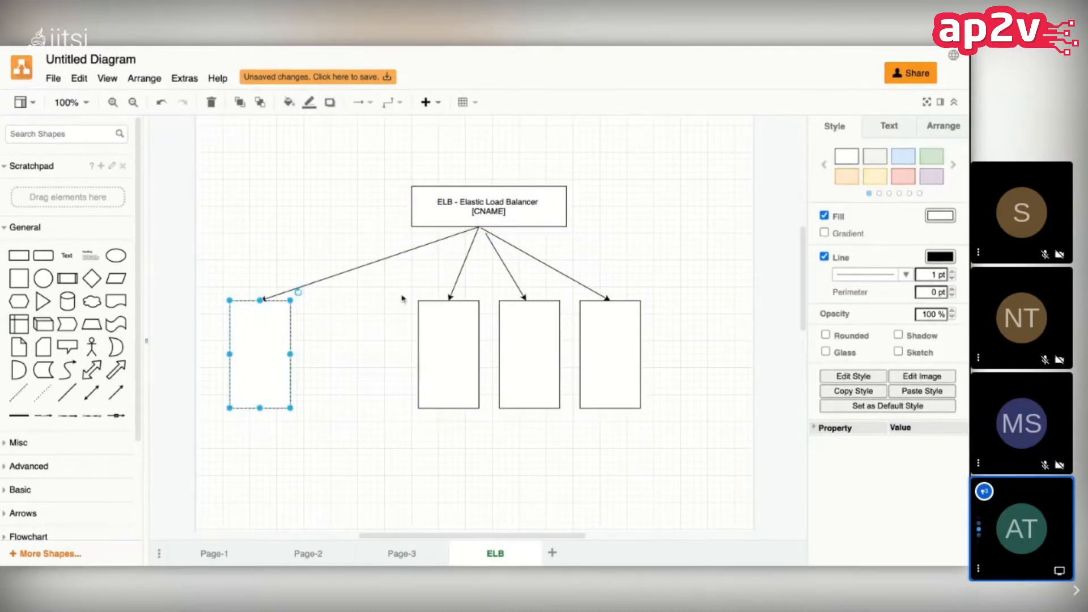
{"action": "left_click", "coordinate": [400, 256]}
Step: Draw a plain diagonal line crossing the arrow to the separated first rectangle to mark that connection as broken
{"action": "left_click_drag", "start_coordinate": [67, 392], "coordinate": [357, 287]}
{"action": "left_click", "coordinate": [362, 329]}
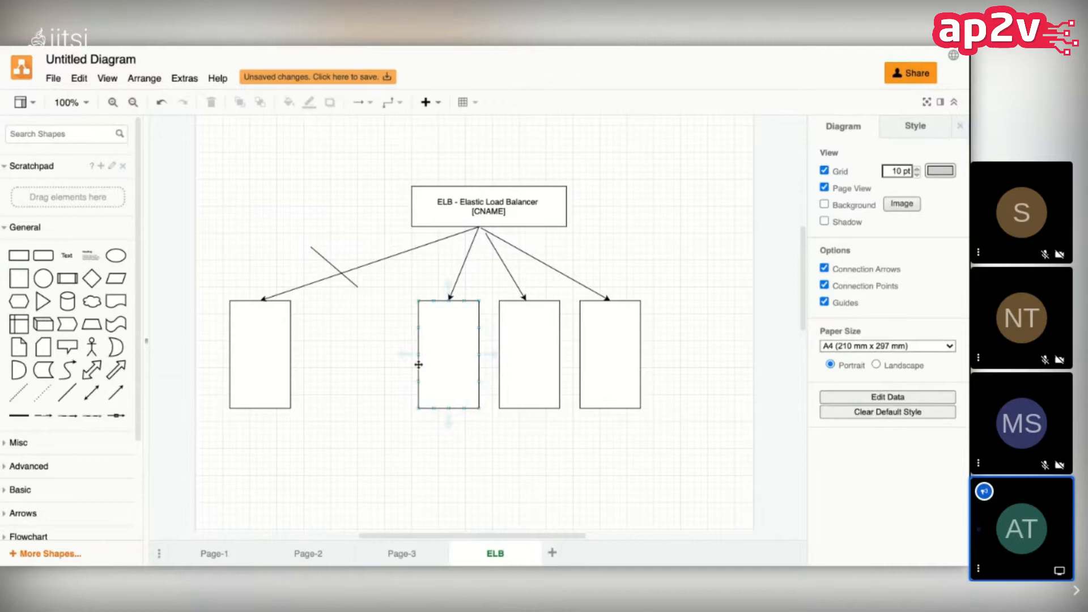
{"action": "left_click", "coordinate": [260, 335]}
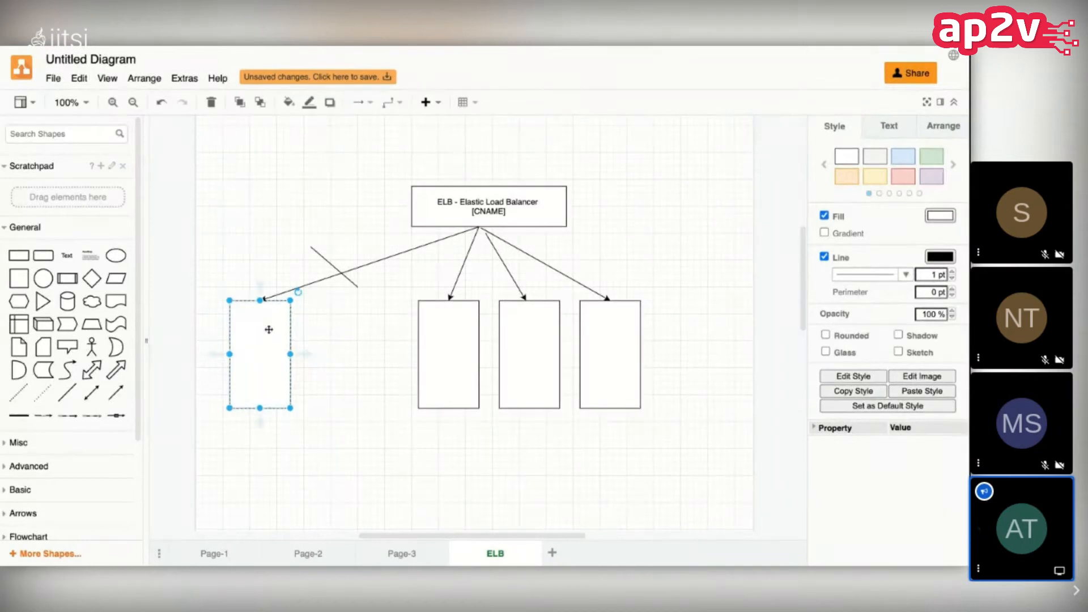
{"action": "left_click", "coordinate": [502, 131]}
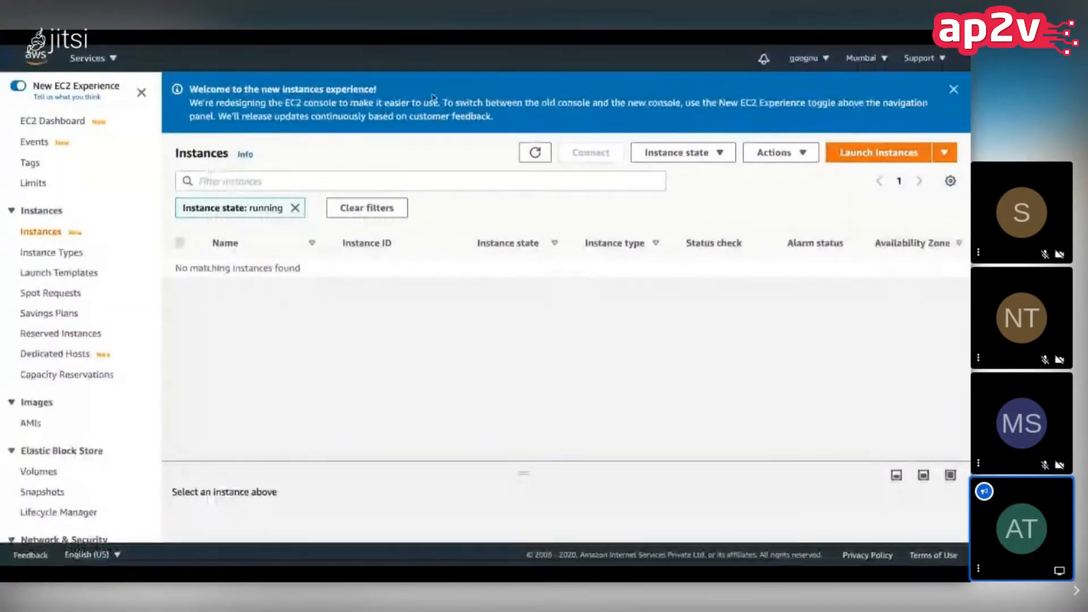
Step: In the AWS EC2 console, remove the running-state filter and start launching an instance with the free-tier Ubuntu Server 20.04 LTS image
{"action": "left_click", "coordinate": [295, 208]}
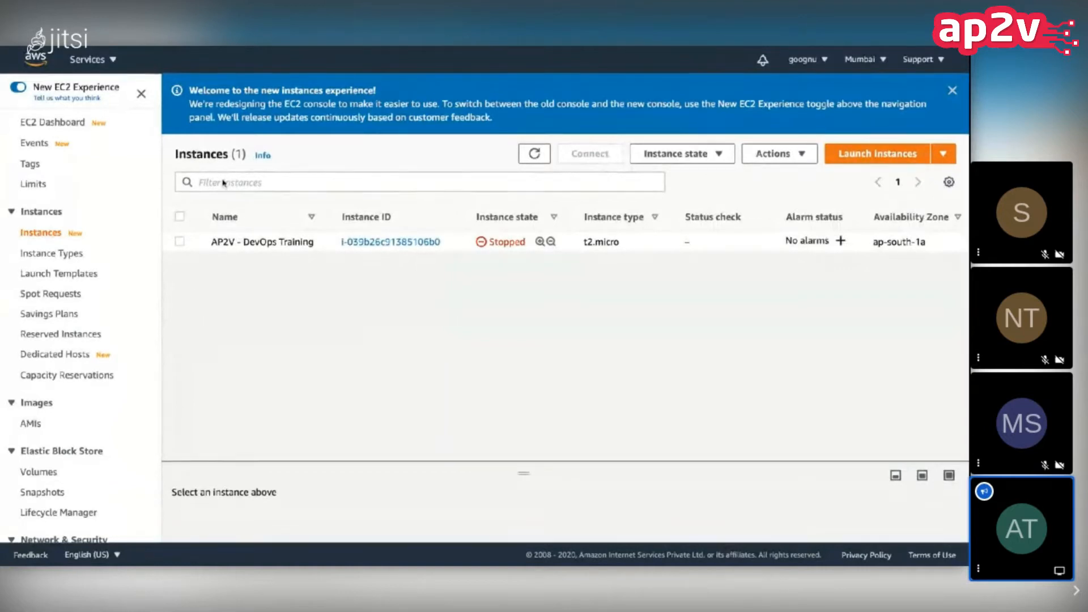
{"action": "left_click", "coordinate": [856, 160]}
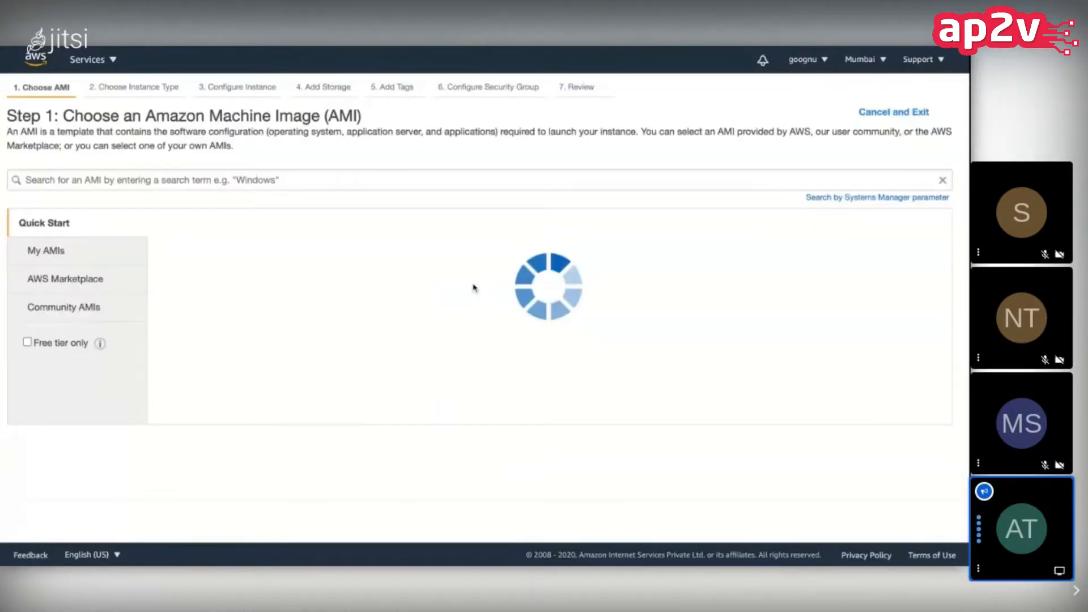
{"action": "left_click", "coordinate": [49, 345]}
{"action": "scroll", "coordinate": [309, 361], "scroll_direction": "down", "scroll_amount": 1}
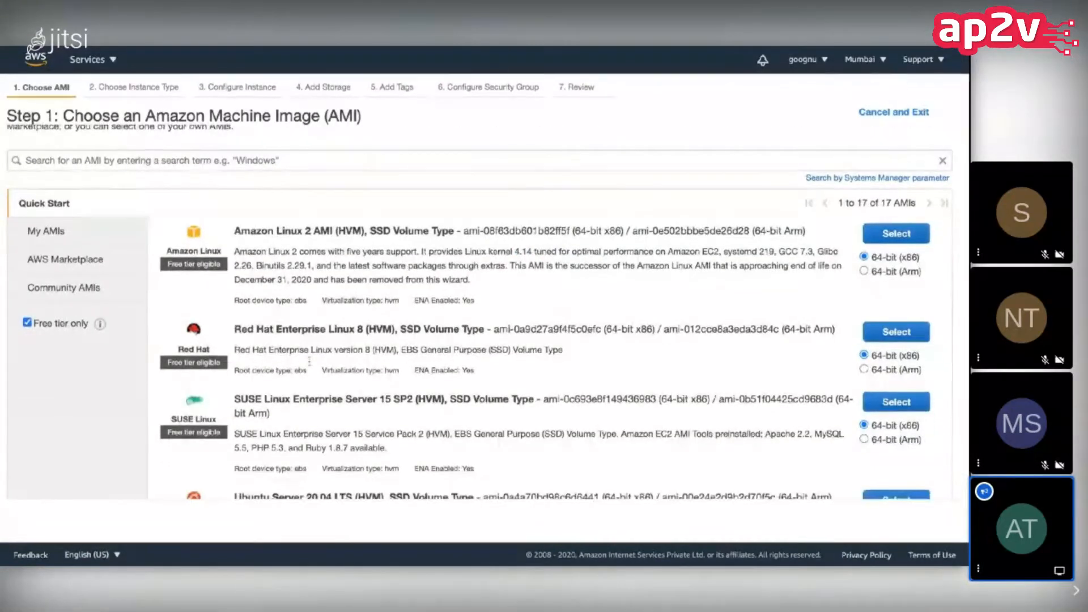
{"action": "scroll", "coordinate": [309, 360], "scroll_direction": "down", "scroll_amount": 3}
{"action": "left_click", "coordinate": [884, 300]}
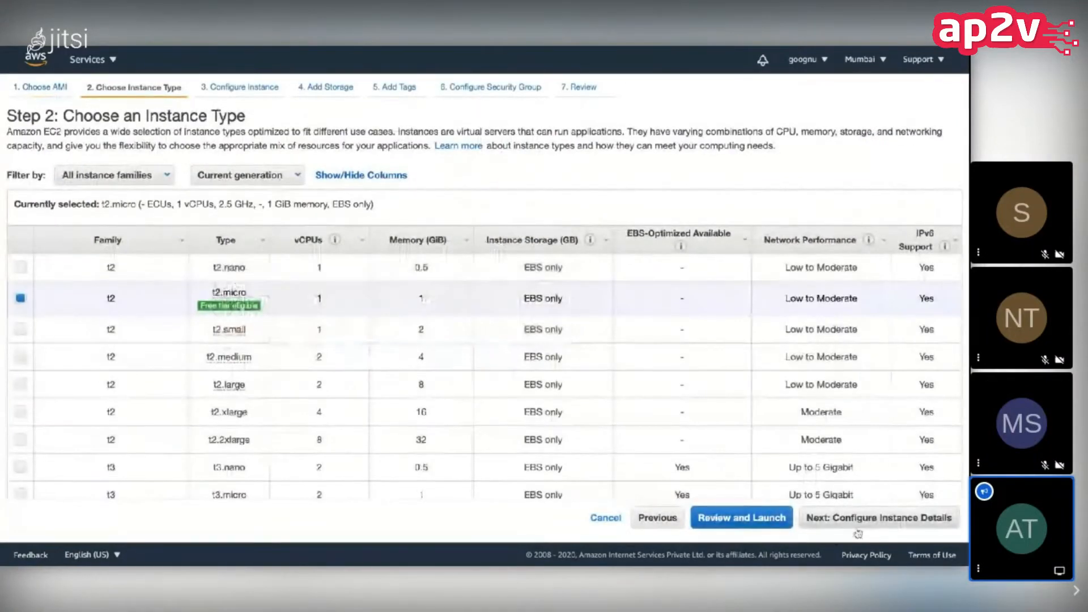
Step: Keep the t2.micro instance type and accept the default instance details and storage
{"action": "left_click", "coordinate": [858, 524]}
{"action": "left_click", "coordinate": [933, 518]}
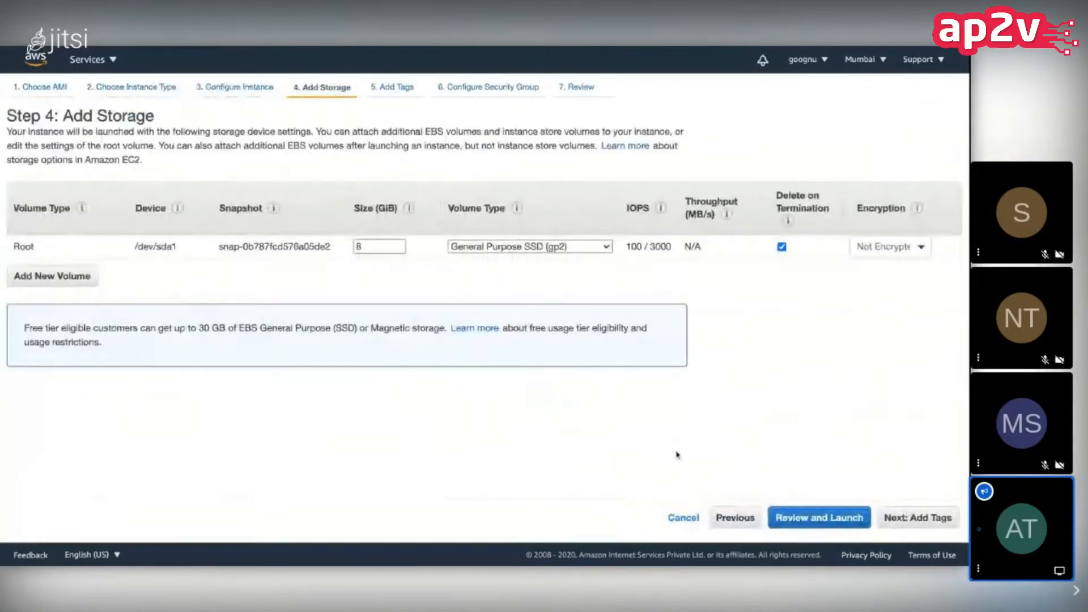
{"action": "left_click", "coordinate": [918, 518]}
Step: Add a tag with key "Name" and value "ELB Instance #1" to the new instance
{"action": "left_click", "coordinate": [14, 301]}
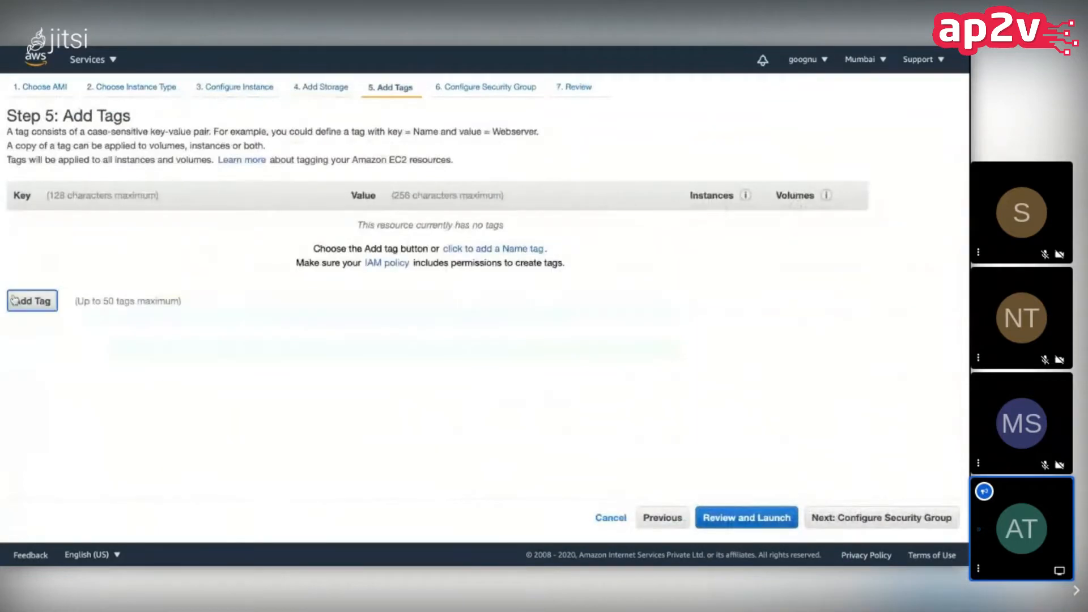
{"action": "type", "text": "Name"}
{"action": "key", "text": "Tab"}
{"action": "type", "text": "EIB"}
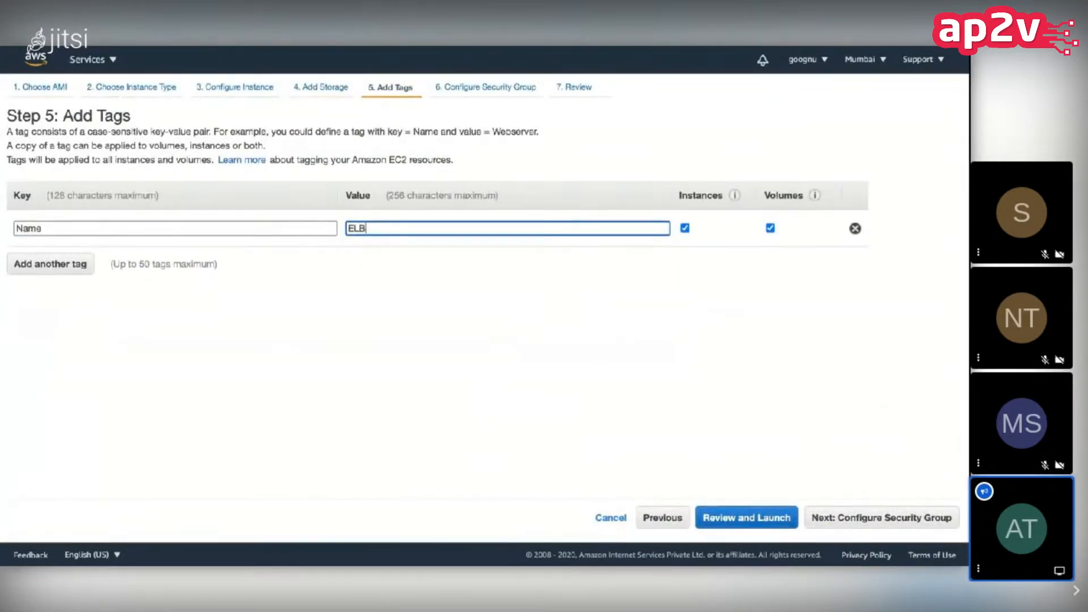
{"action": "type", "text": " #1Ins"}
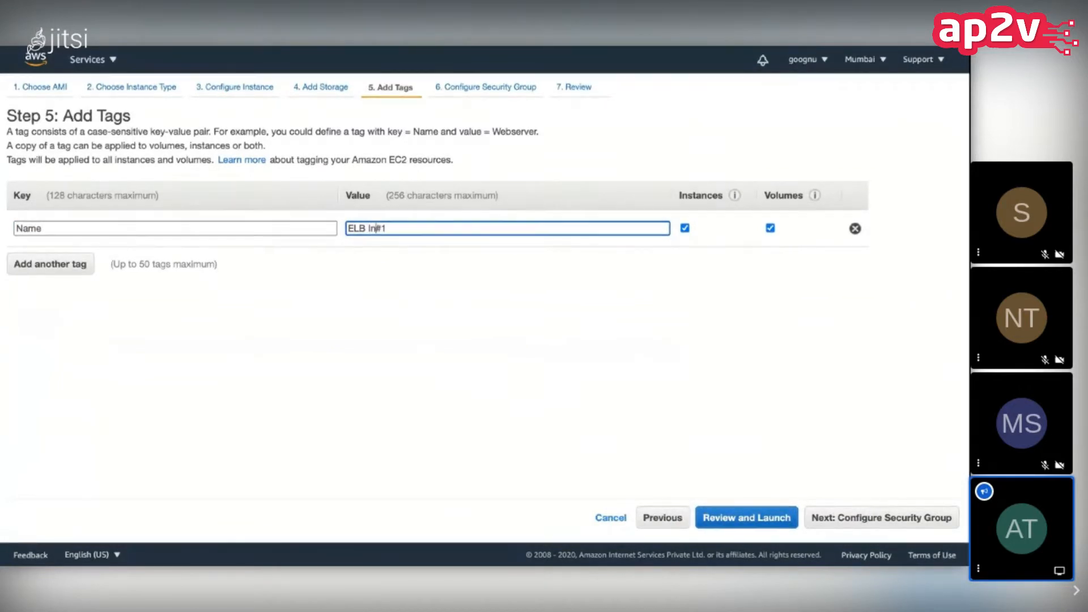
{"action": "left_click", "coordinate": [27, 309]}
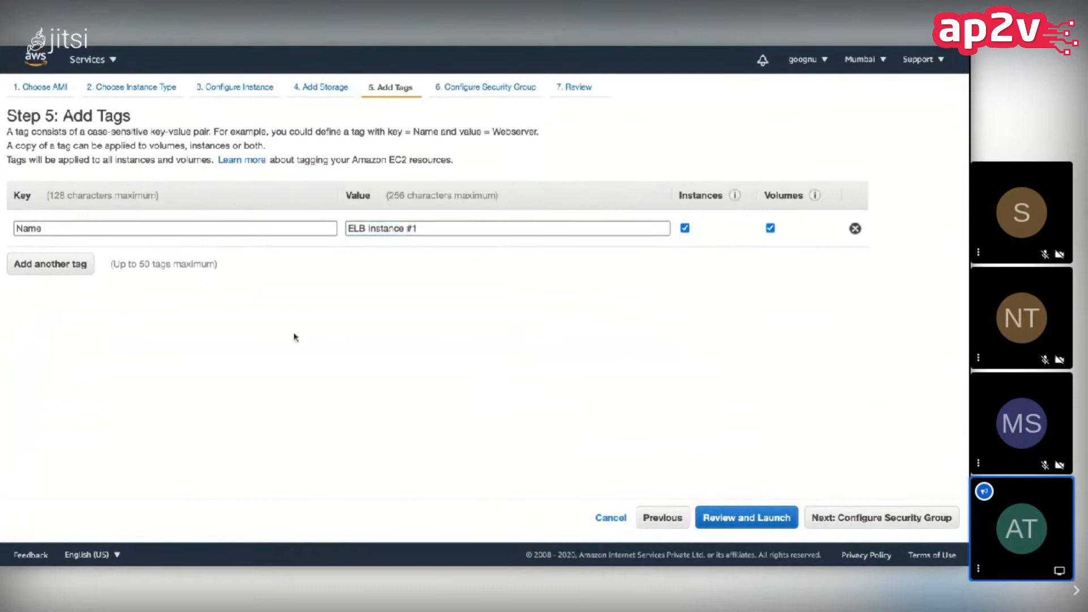
Step: Assign the existing security group launch-wizard-1 to the instance and proceed to the launch review
{"action": "left_click", "coordinate": [834, 527]}
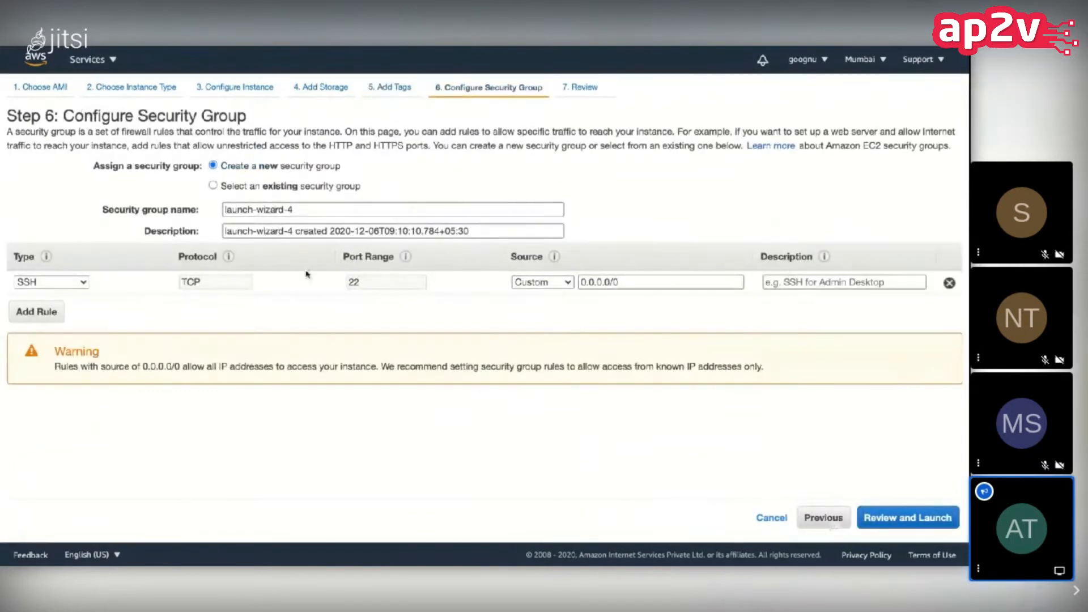
{"action": "left_click", "coordinate": [214, 187]}
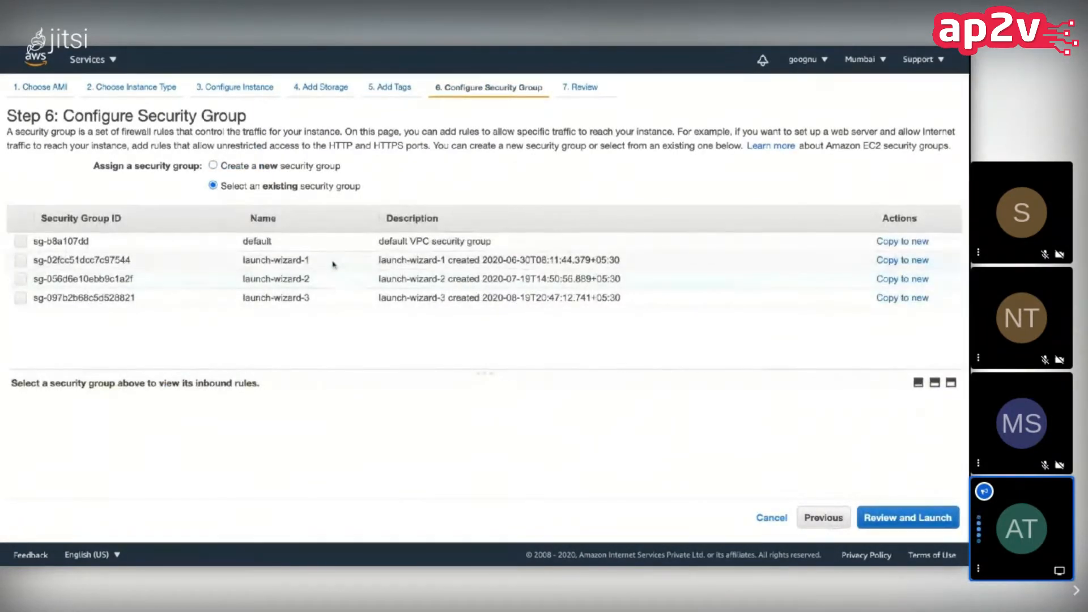
{"action": "left_click", "coordinate": [329, 261]}
{"action": "left_click", "coordinate": [907, 518]}
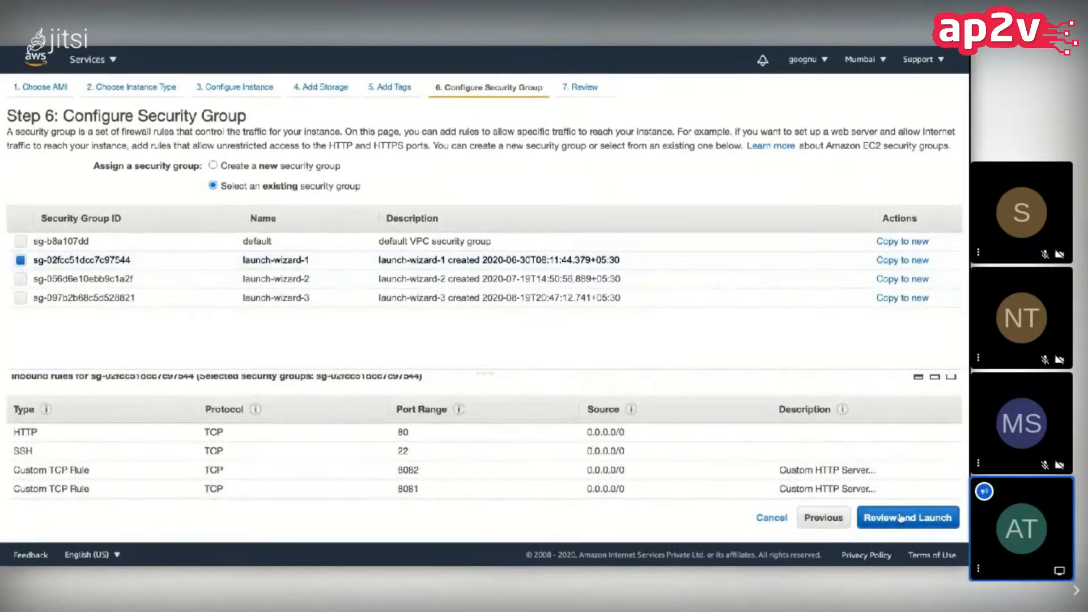
Step: Launch the instance with the existing gg-hadoop key pair and return to the instances list
{"action": "left_click", "coordinate": [935, 518]}
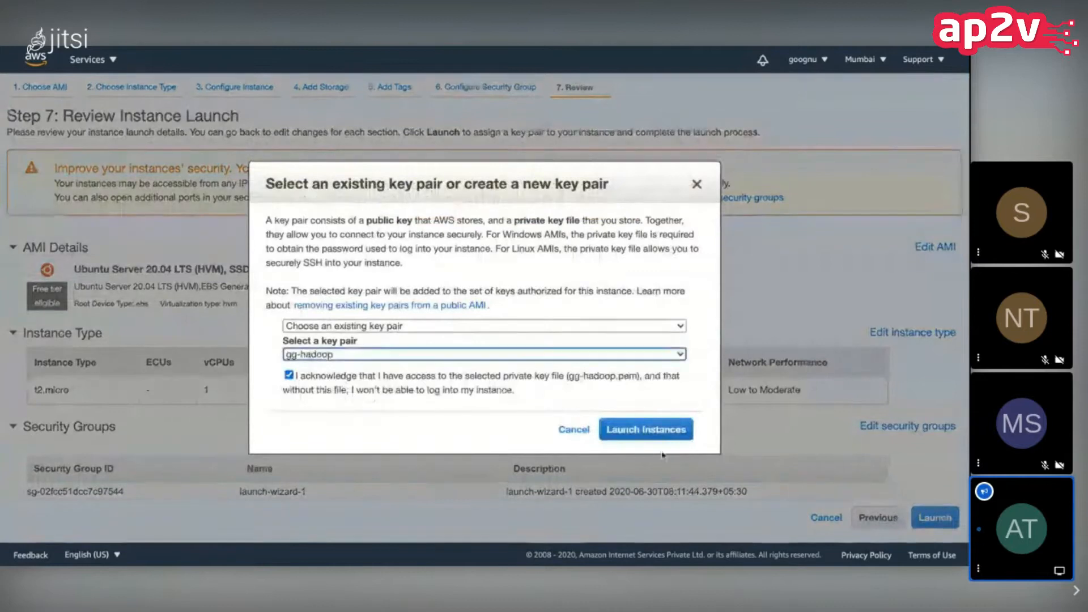
{"action": "left_click", "coordinate": [652, 432]}
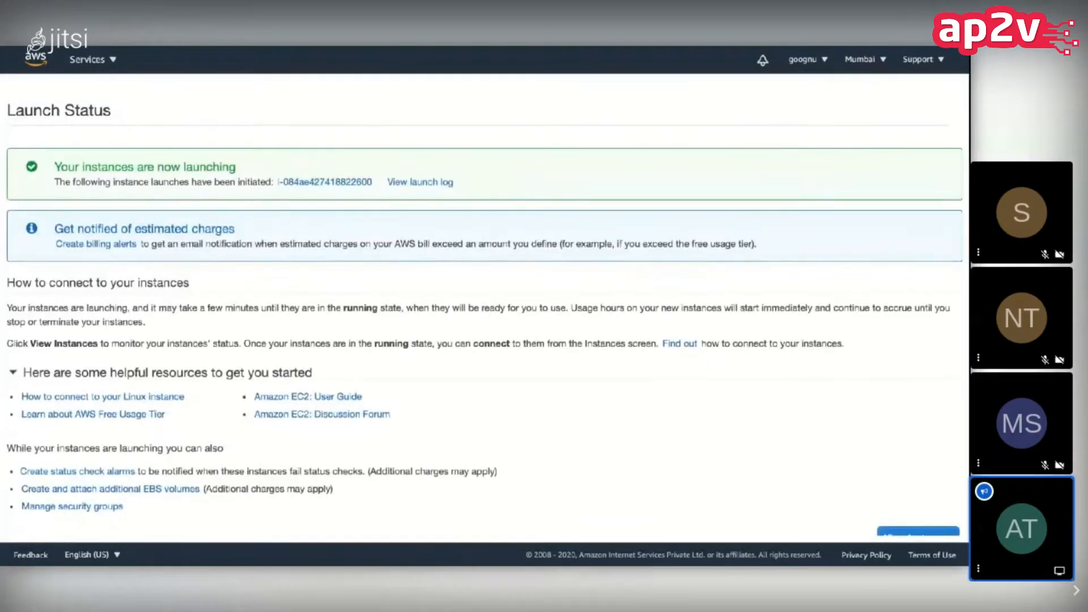
{"action": "left_click", "coordinate": [934, 528]}
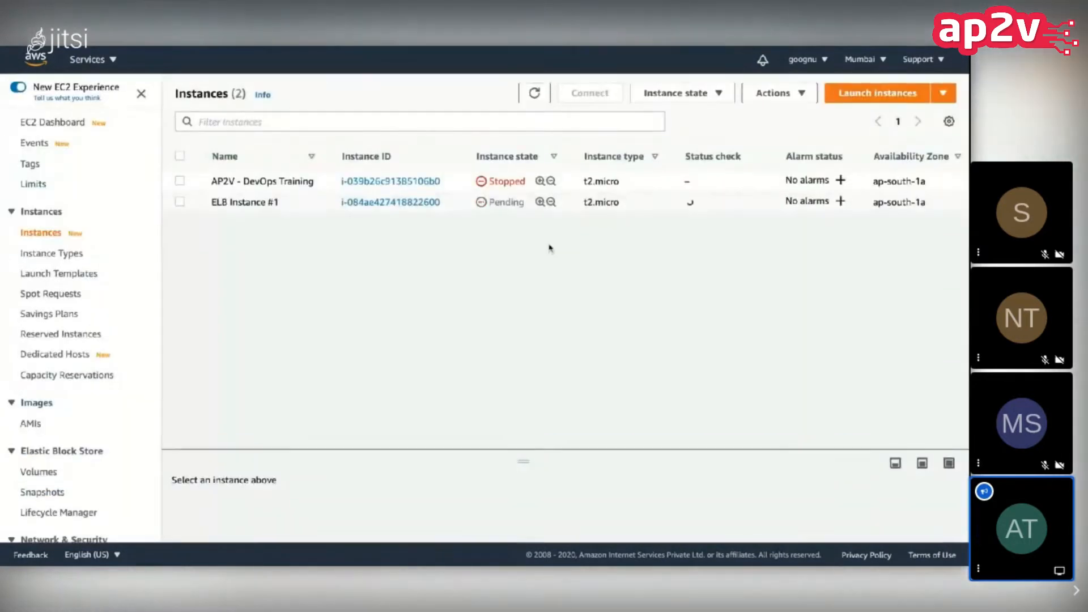
Step: Refresh the instances list and check the state and public IPv4 address of ELB Instance #1
{"action": "left_click", "coordinate": [533, 93]}
{"action": "left_click", "coordinate": [535, 94]}
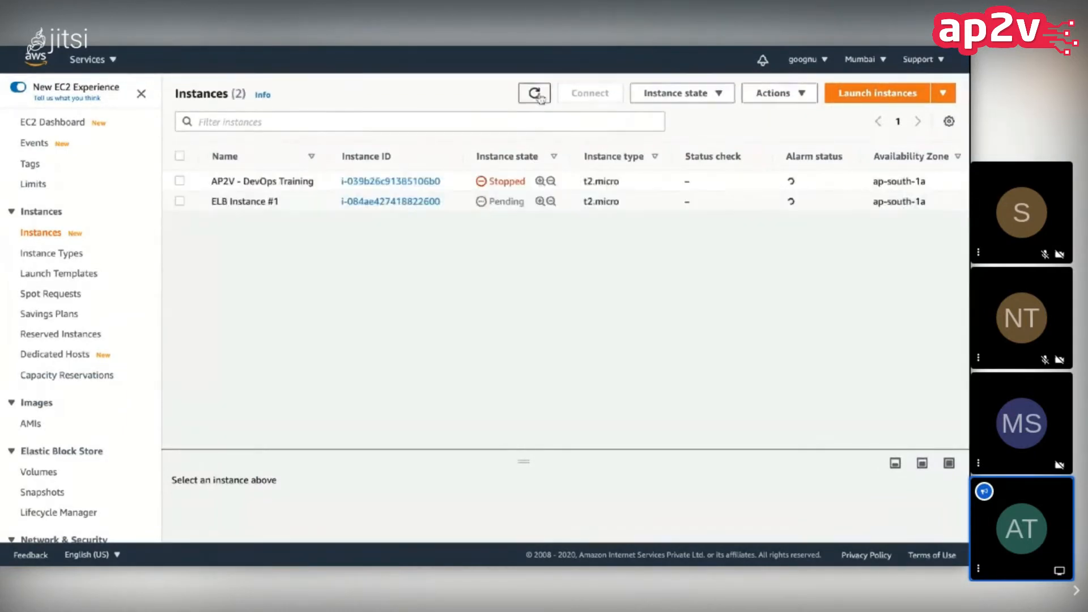
{"action": "left_click", "coordinate": [536, 94]}
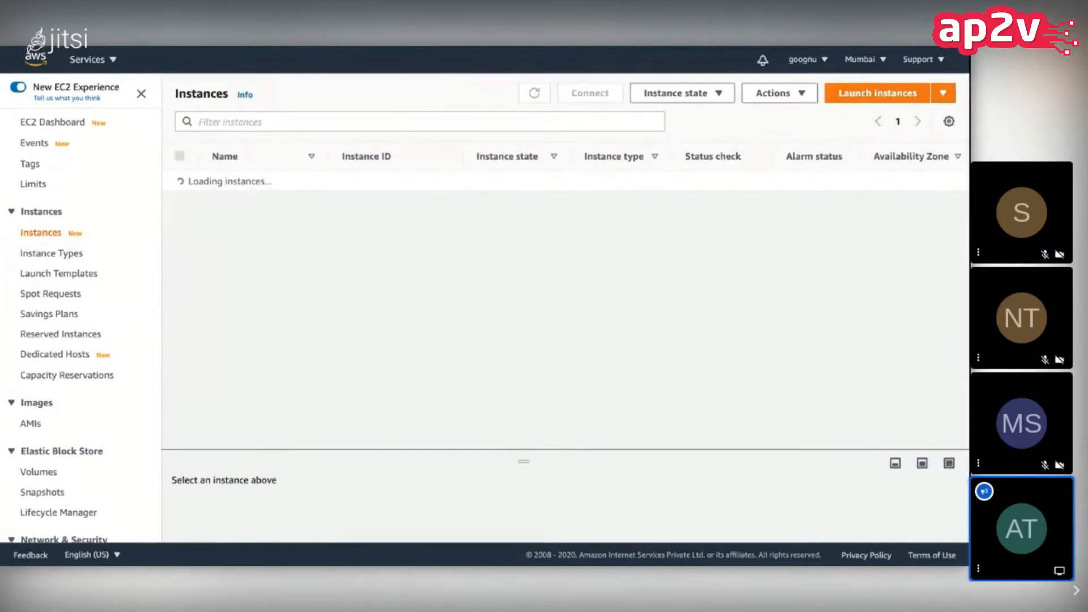
{"action": "scroll", "coordinate": [577, 206], "scroll_direction": "right", "scroll_amount": 5}
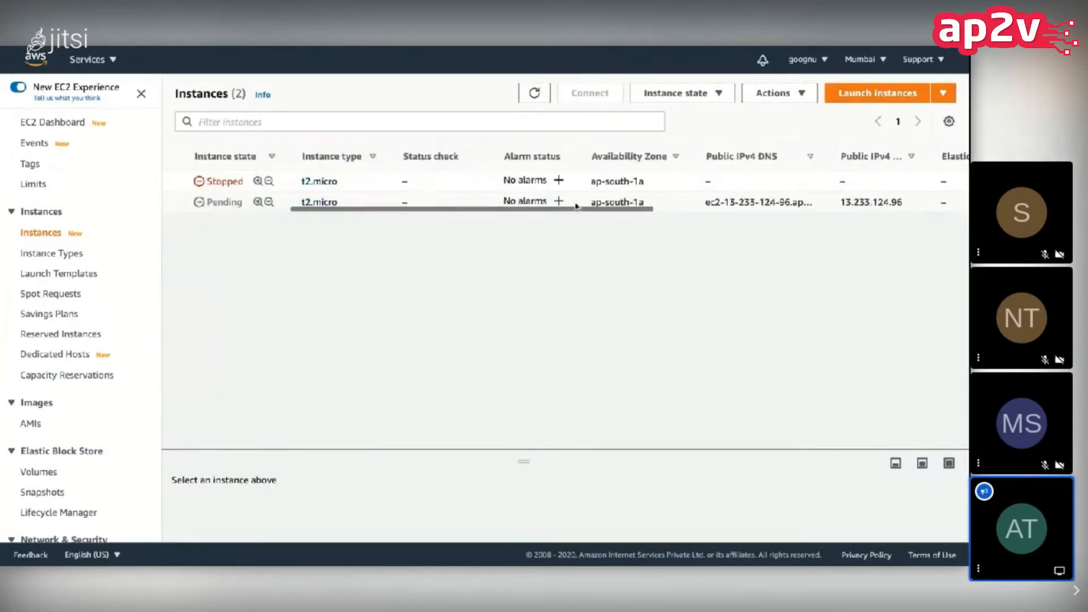
{"action": "scroll", "coordinate": [577, 206], "scroll_direction": "right", "scroll_amount": 3}
{"action": "double_click", "coordinate": [723, 202]}
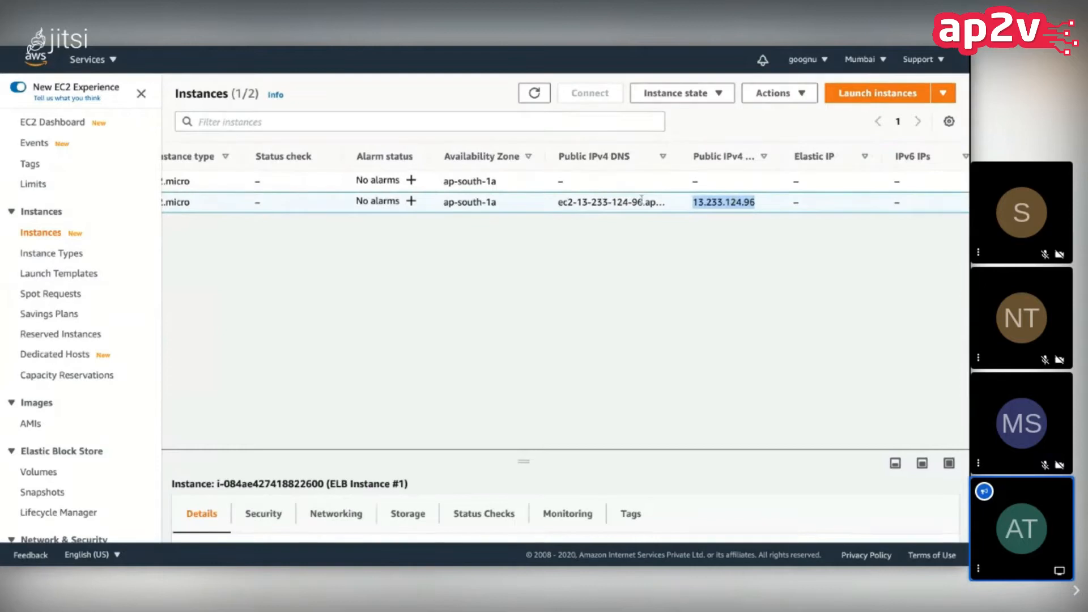
{"action": "scroll", "coordinate": [642, 198], "scroll_direction": "left", "scroll_amount": 8}
{"action": "left_click", "coordinate": [534, 93]}
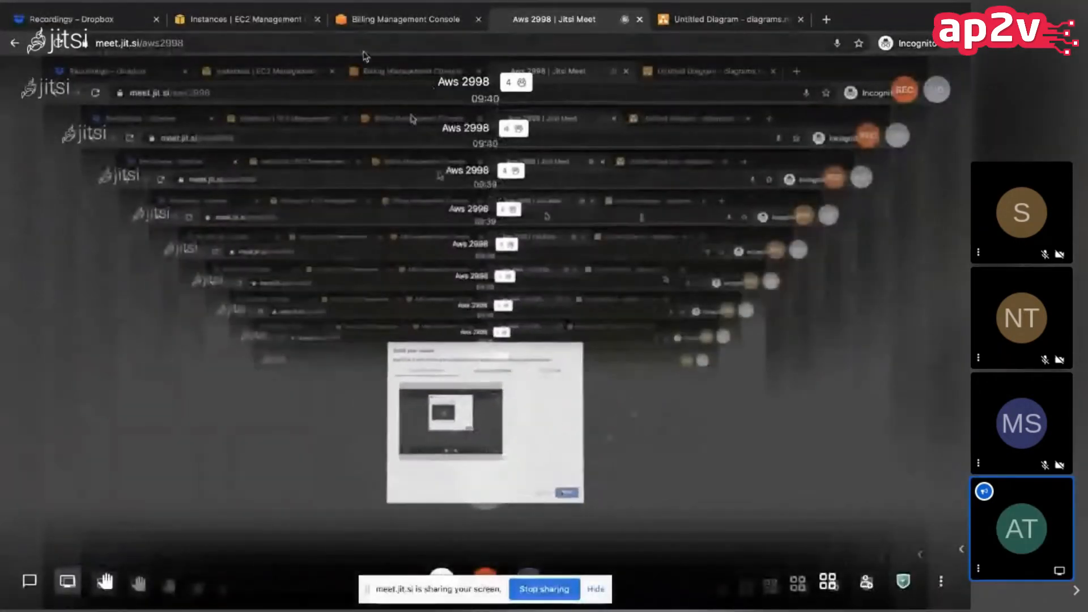
Step: Return to the EC2 instances page and copy the public IPv4 address of ELB Instance #1
{"action": "left_click", "coordinate": [271, 21]}
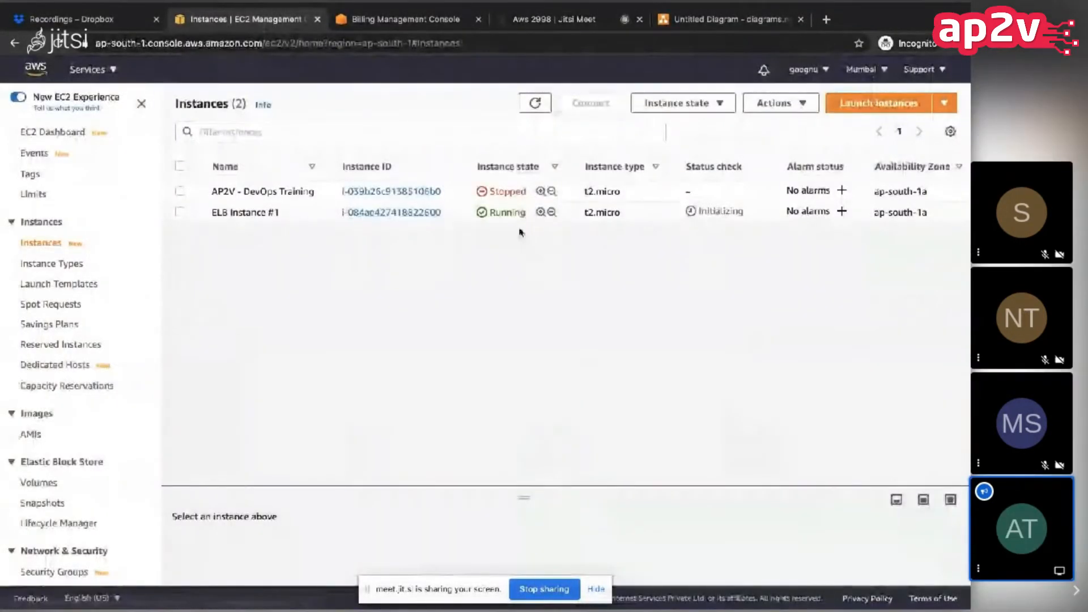
{"action": "scroll", "coordinate": [529, 227], "scroll_direction": "right", "scroll_amount": 10}
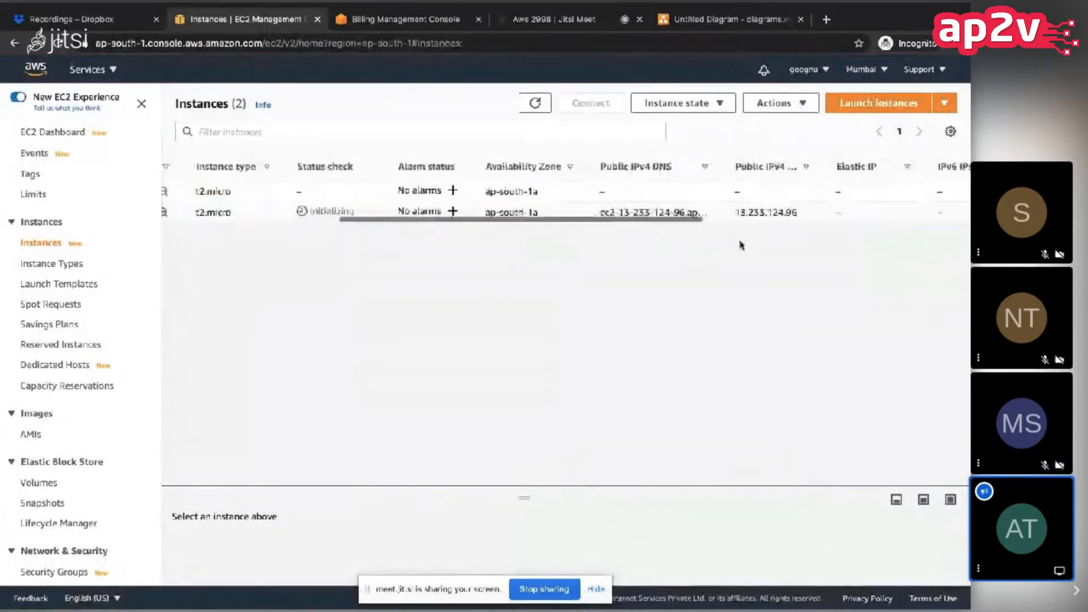
{"action": "scroll", "coordinate": [741, 244], "scroll_direction": "right", "scroll_amount": 10}
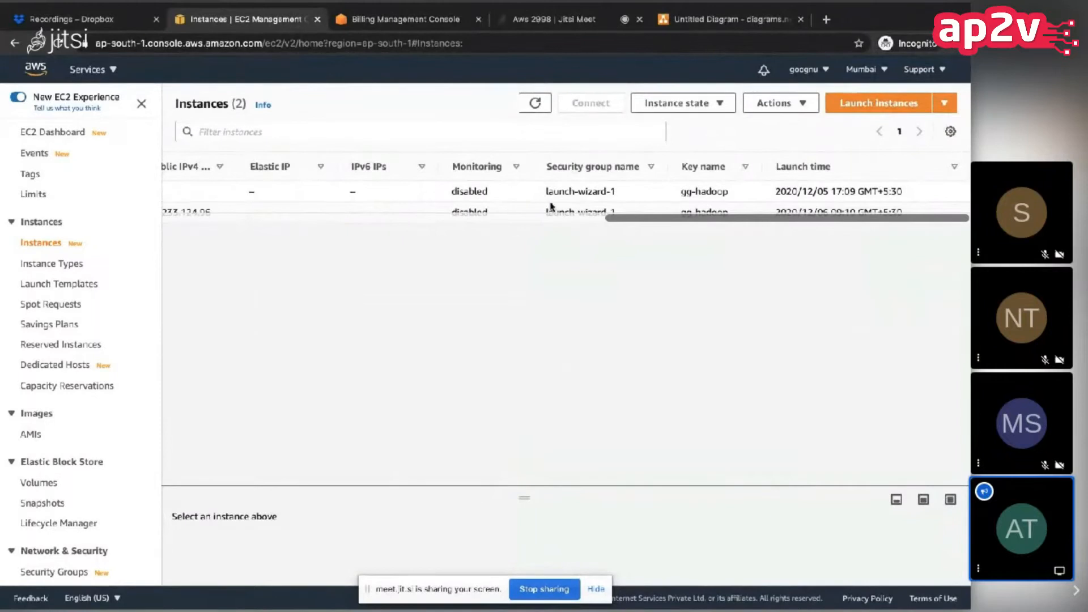
{"action": "scroll", "coordinate": [551, 208], "scroll_direction": "left", "scroll_amount": 5}
{"action": "scroll", "coordinate": [558, 207], "scroll_direction": "left", "scroll_amount": 4}
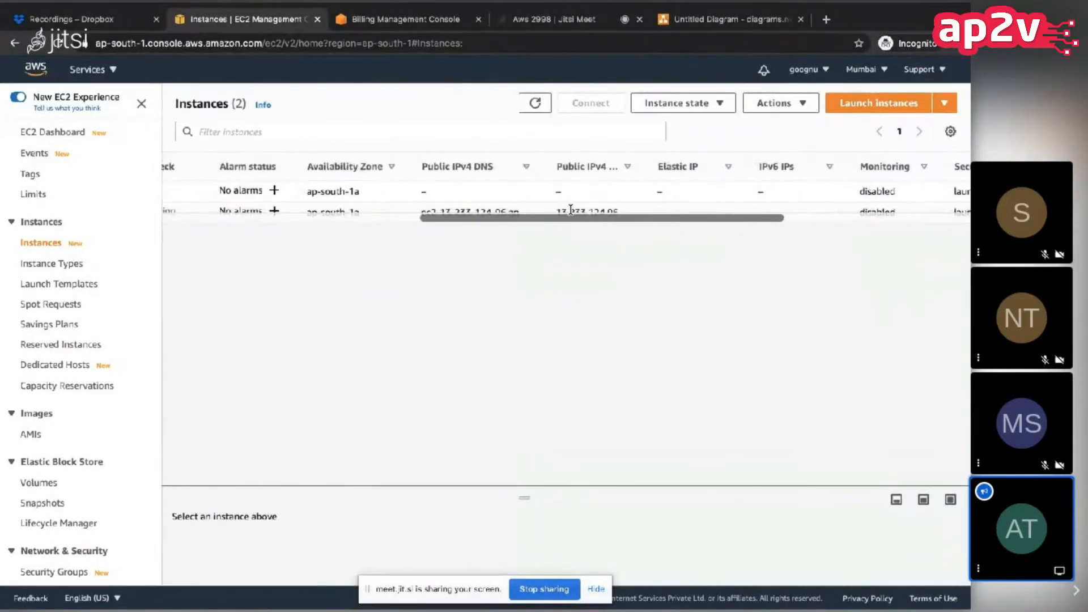
{"action": "double_click", "coordinate": [570, 210]}
{"action": "key", "text": "super+c"}
{"action": "left_click", "coordinate": [602, 346]}
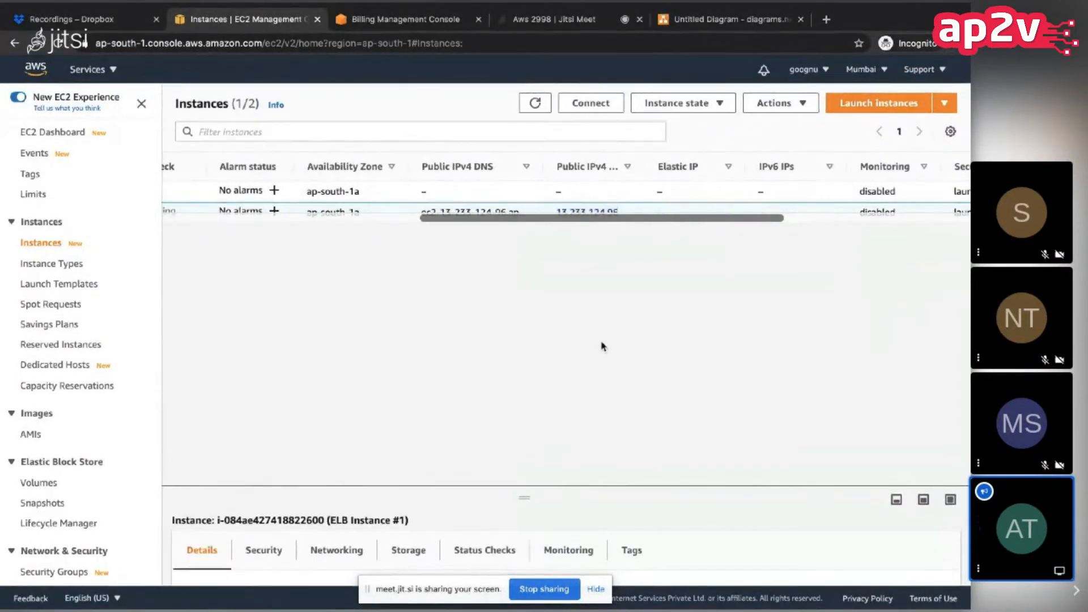
Step: Switch to the terminal and connect over SSH to 13.233.124.96 as ubuntu with gg-hadoop.pem, accepting the host key
{"action": "key", "text": "super+Tab"}
{"action": "type", "text": "ssh -l"}
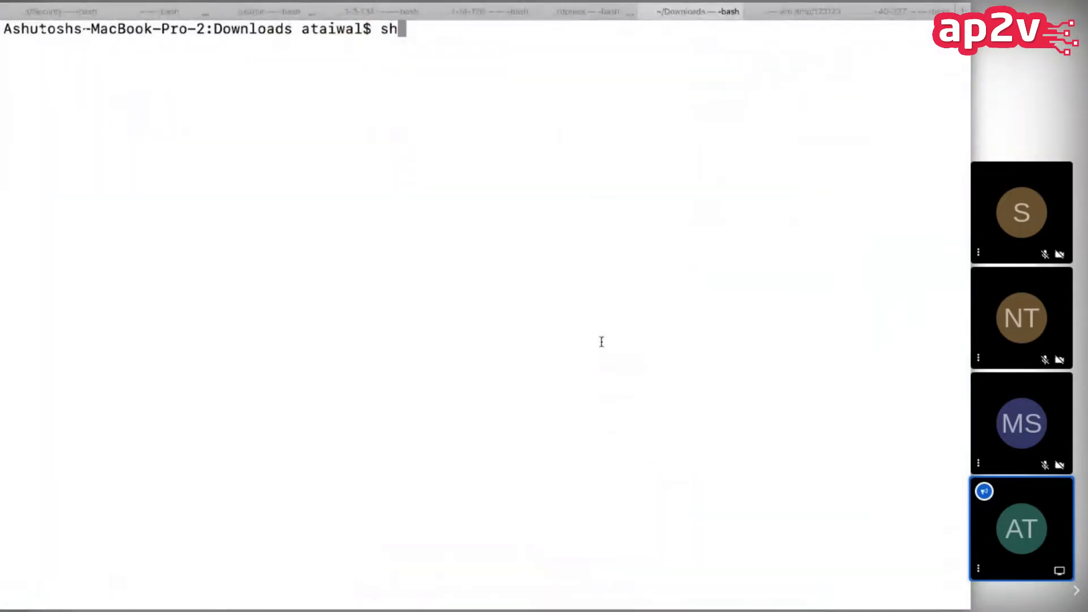
{"action": "type", "text": " ubuntu -i gg-hadoop.pem"}
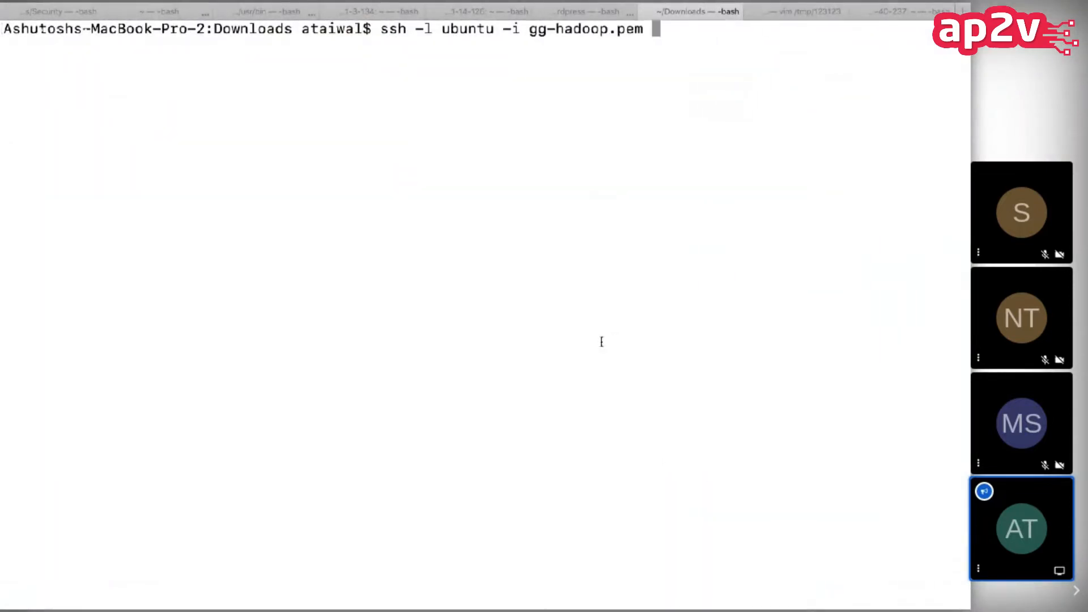
{"action": "key", "text": "super+v"}
{"action": "key", "text": "Return"}
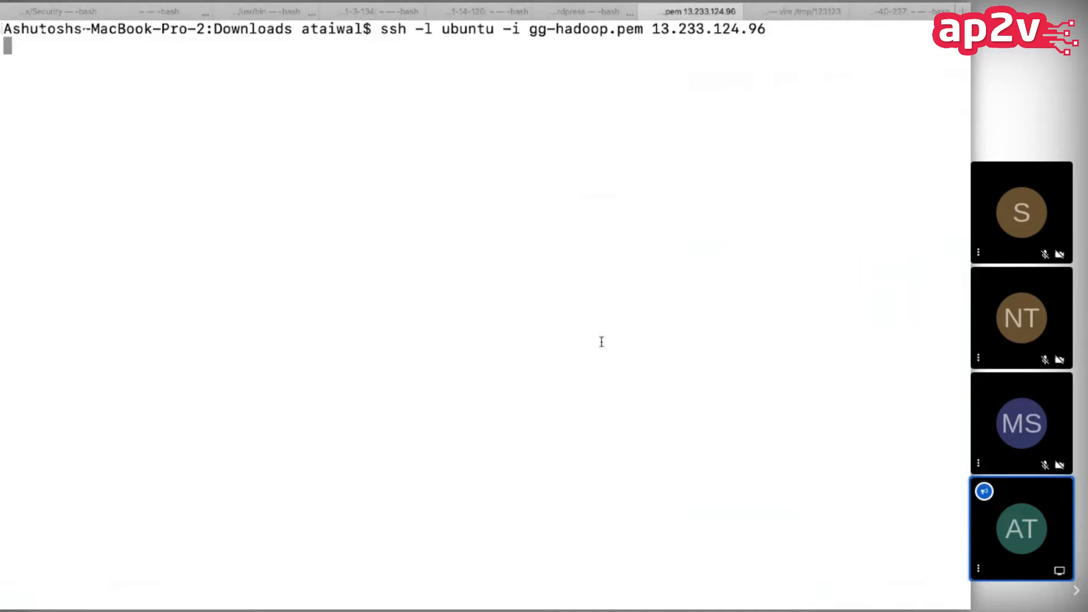
{"action": "type", "text": "yes"}
{"action": "key", "text": "Return"}
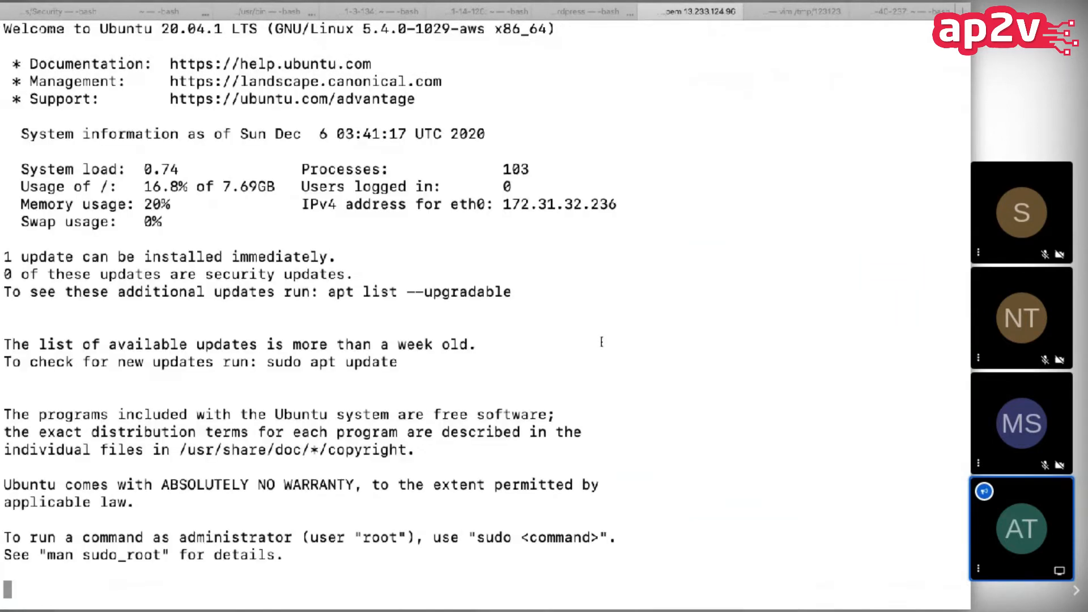
Step: Open a root shell with sudo -i and update the package lists with apt-get update
{"action": "type", "text": "sudo -ui"}
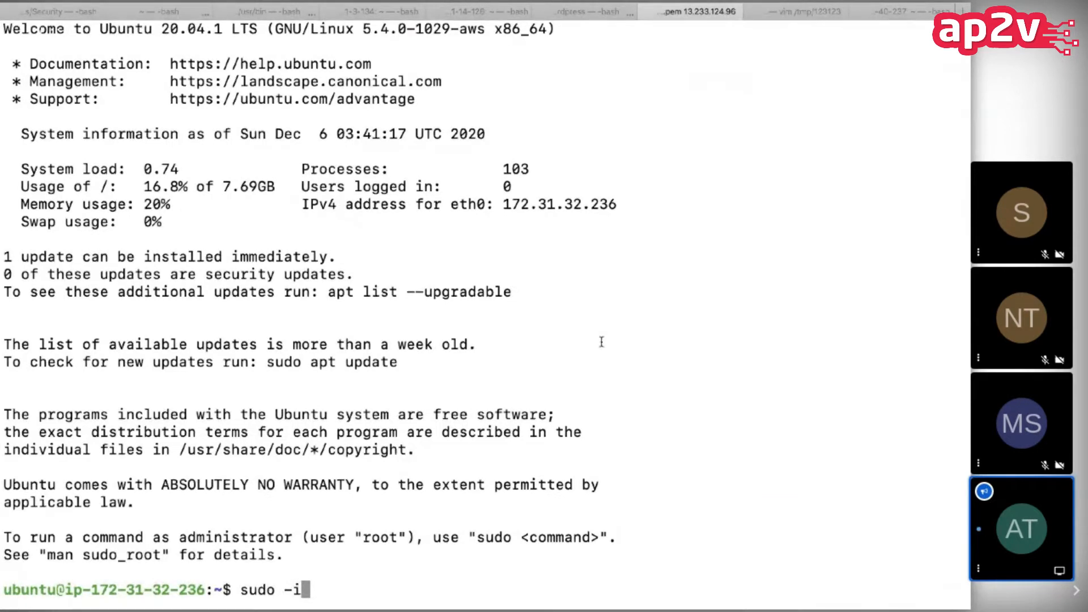
{"action": "key", "text": "Return"}
{"action": "type", "text": "apt-get update"}
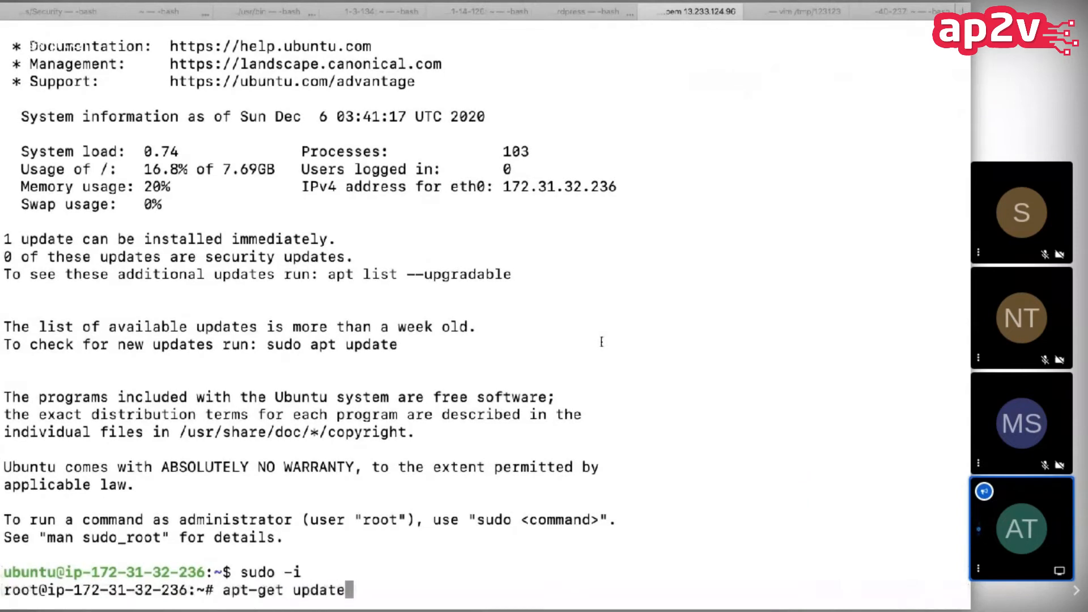
{"action": "key", "text": "Return"}
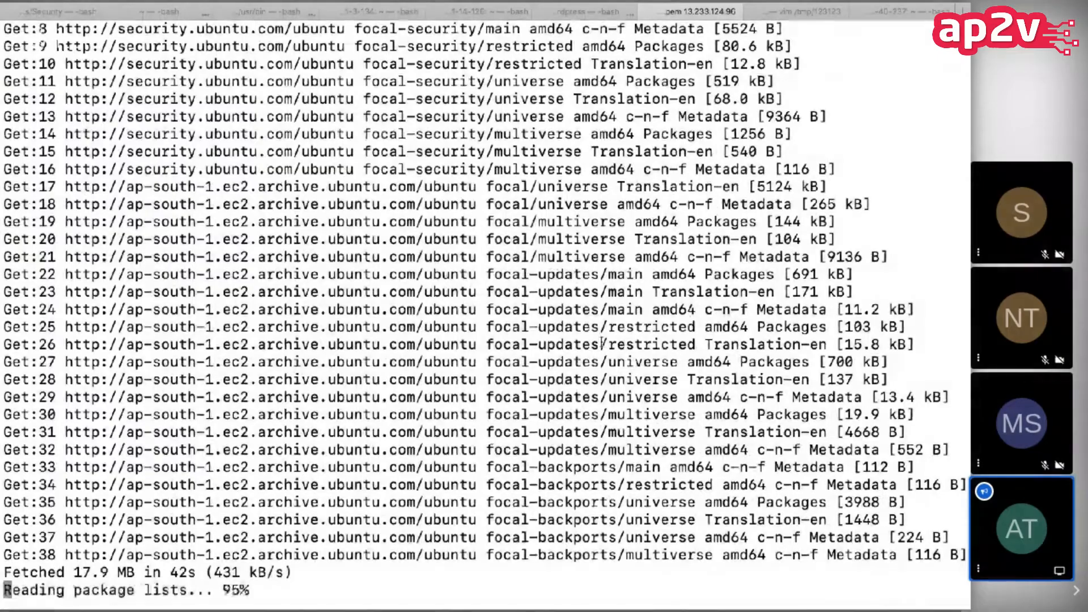
Step: Try to install the apache2 package with apt-get
{"action": "type", "text": "apt-extracttemplates"}
{"action": "key", "text": "BackSpace"}
{"action": "key", "text": "BackSpace"}
{"action": "key", "text": "BackSpace"}
{"action": "key", "text": "BackSpace"}
{"action": "key", "text": "BackSpace"}
{"action": "key", "text": "BackSpace"}
{"action": "key", "text": "BackSpace"}
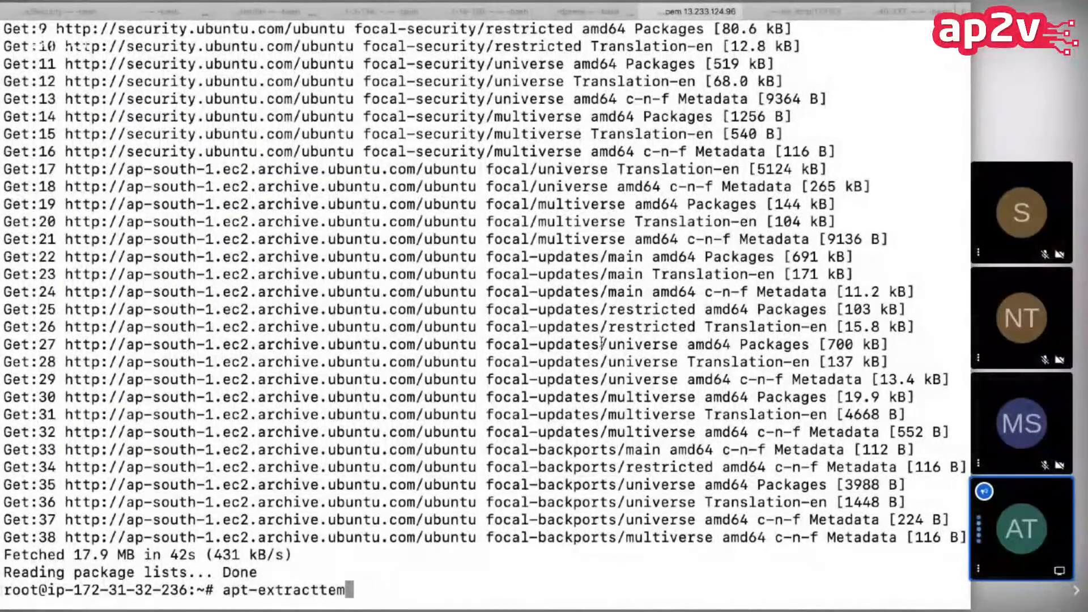
{"action": "key", "text": "BackSpace"}
{"action": "key", "text": "BackSpace"}
{"action": "key", "text": "BackSpace"}
{"action": "type", "text": "get install apache2"}
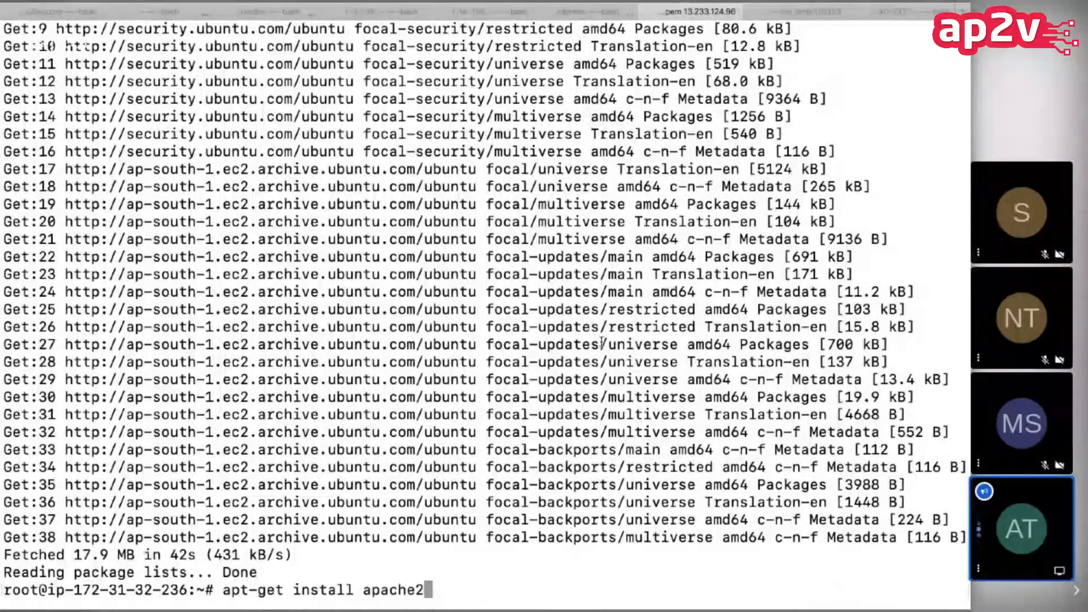
{"action": "key", "text": "Return"}
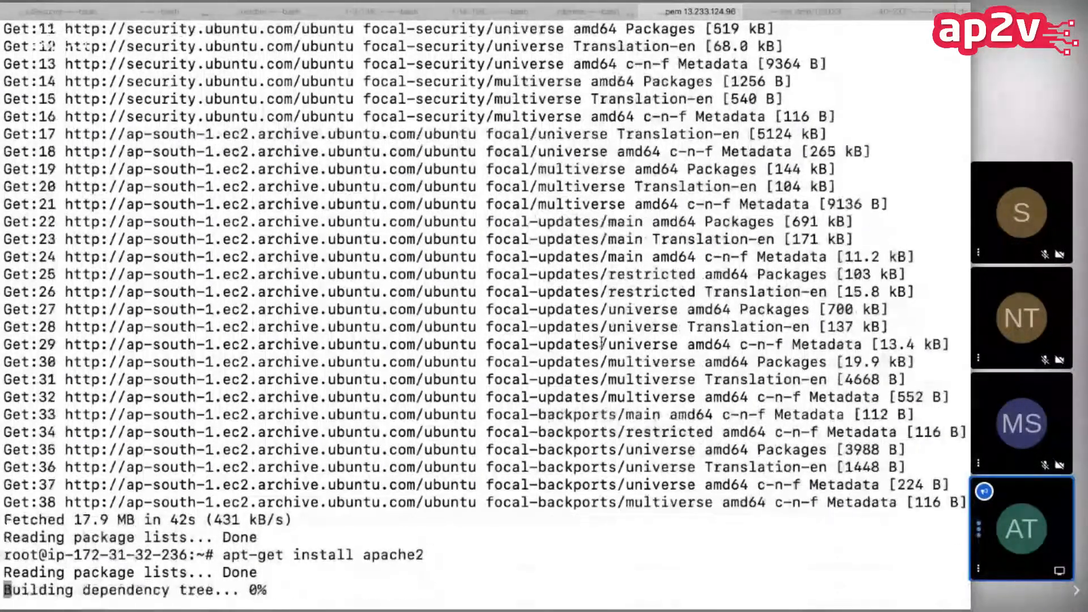
{"action": "type", "text": "&"}
{"action": "key", "text": "Return"}
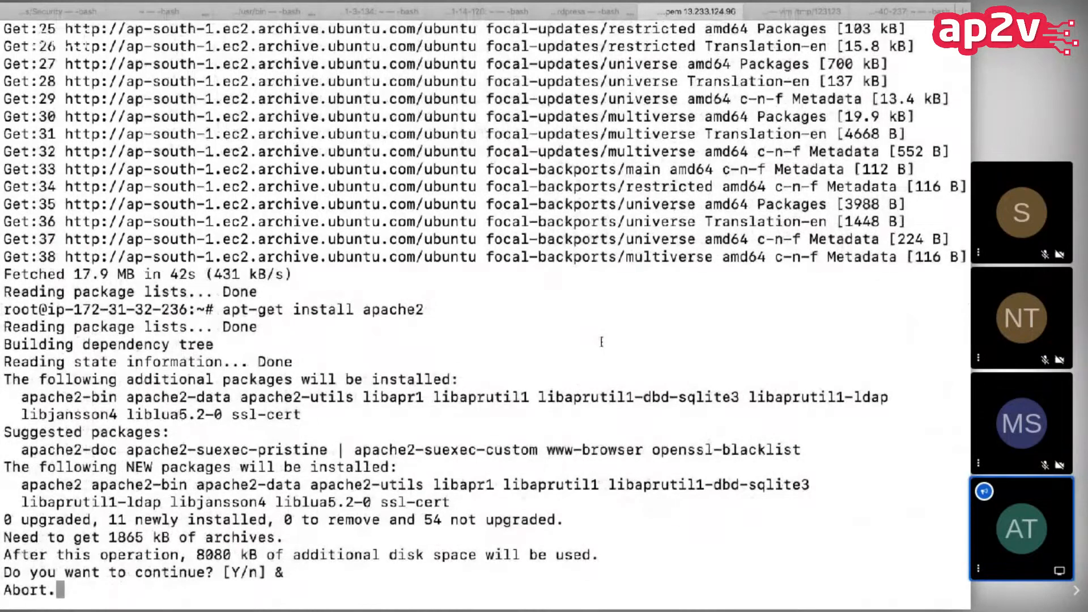
Step: Rerun apt-get install apache2 and accept the installation with Y
{"action": "key", "text": "Up"}
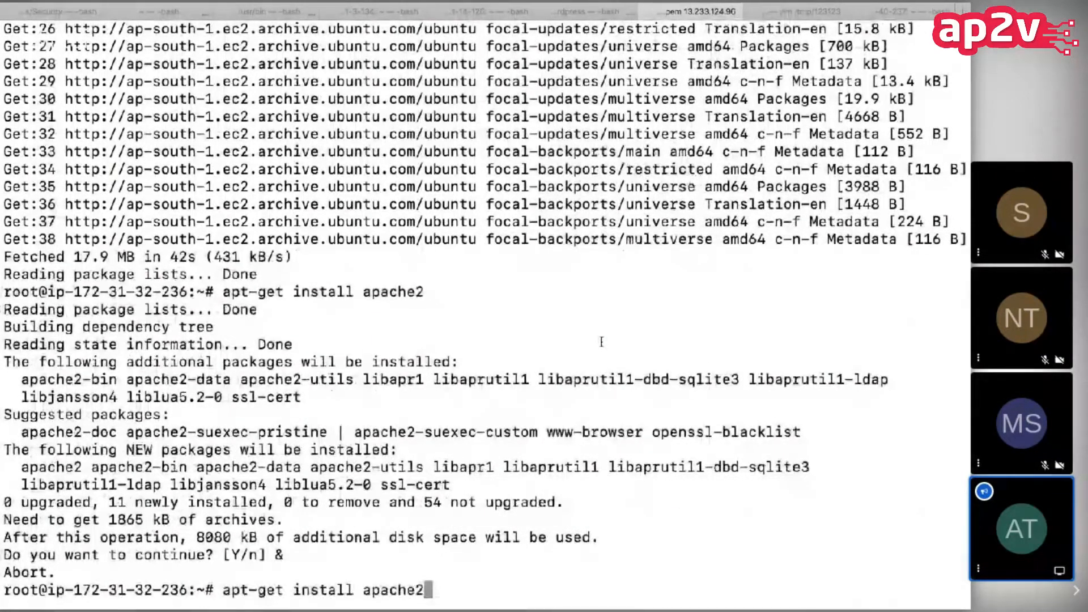
{"action": "key", "text": "Return"}
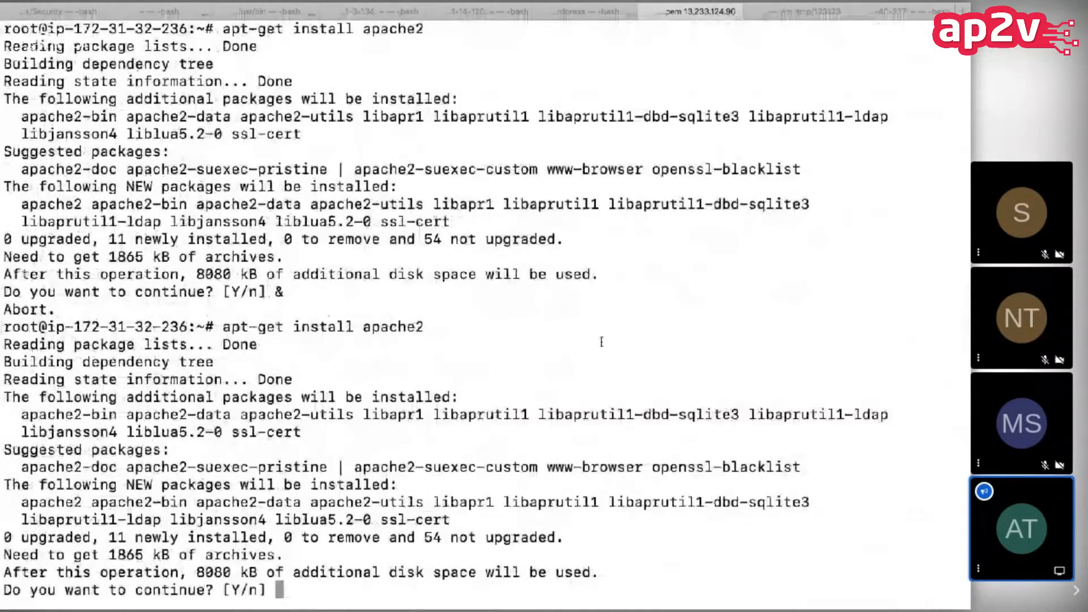
{"action": "type", "text": "&"}
{"action": "key", "text": "Return"}
{"action": "key", "text": "Up"}
{"action": "key", "text": "Return"}
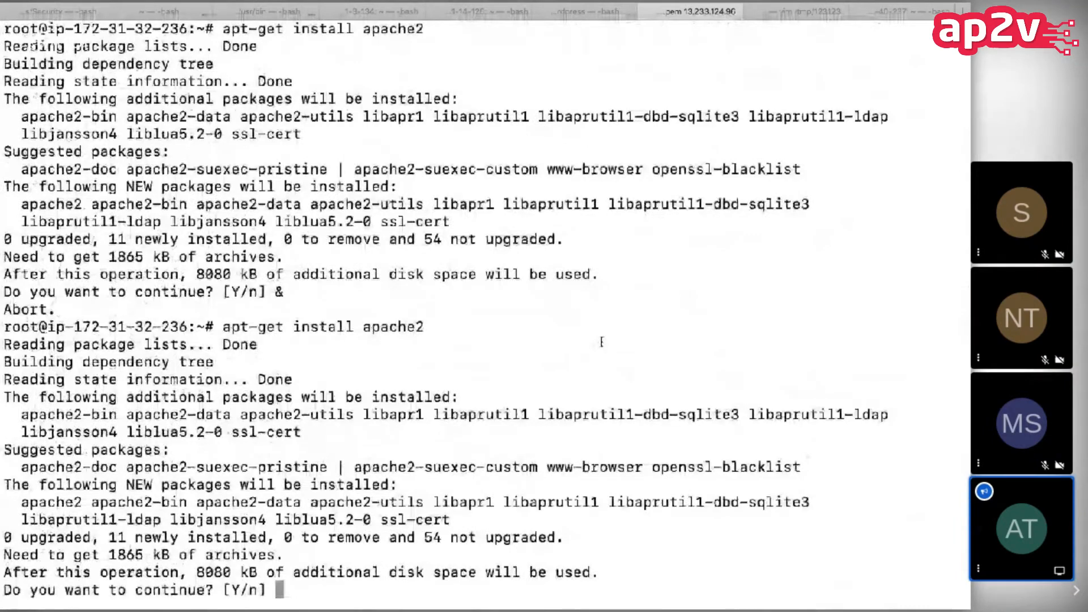
{"action": "type", "text": "Y"}
{"action": "key", "text": "Return"}
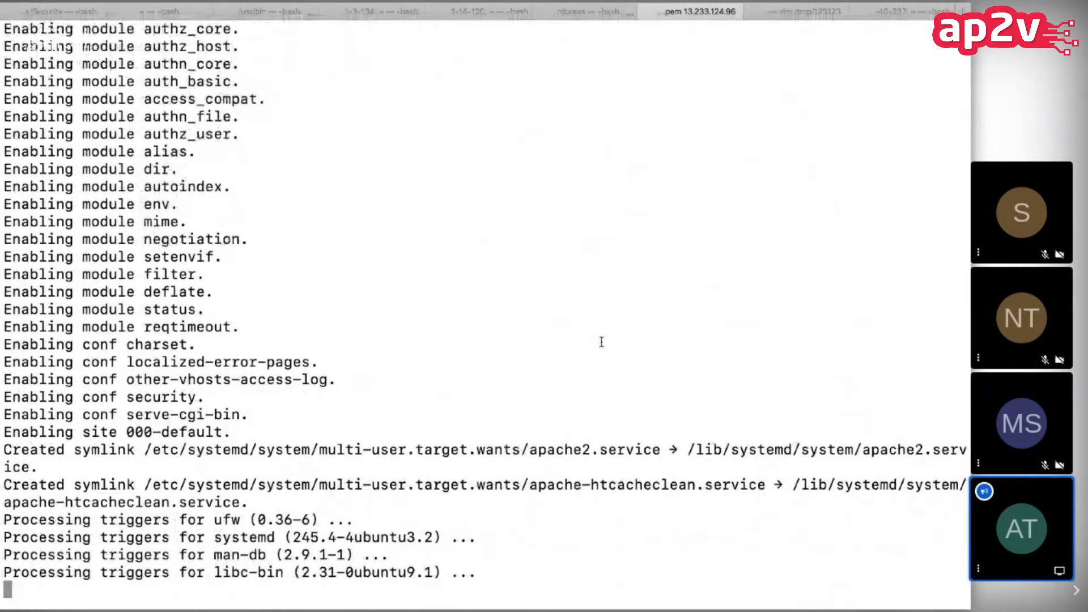
Step: Change to the /var/www/html directory and display the contents of index.html
{"action": "type", "text": "cd /var/www/h"}
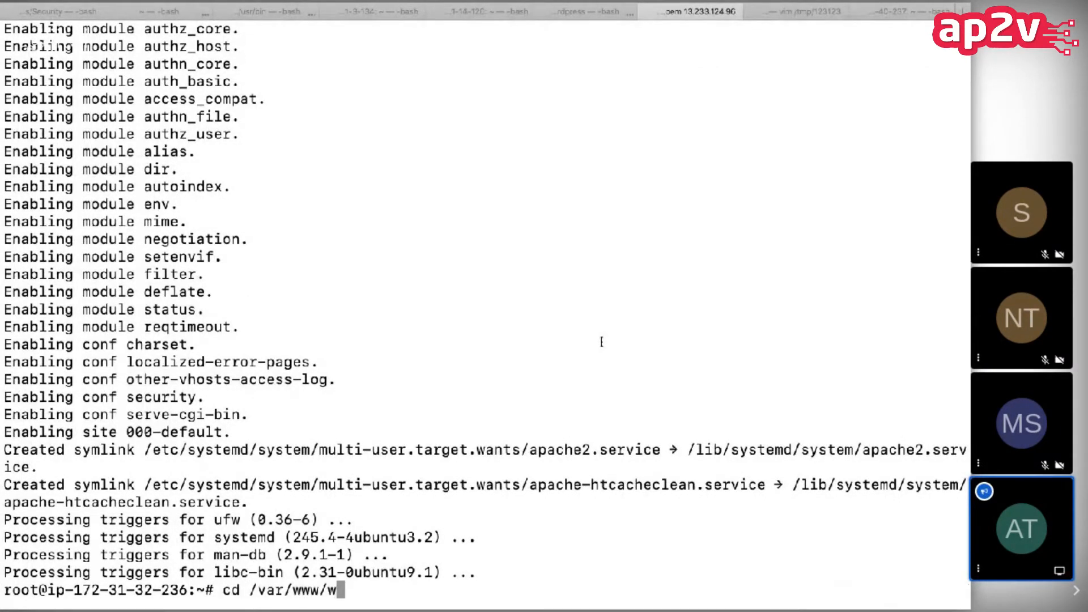
{"action": "key", "text": "Tab"}
{"action": "key", "text": "Return"}
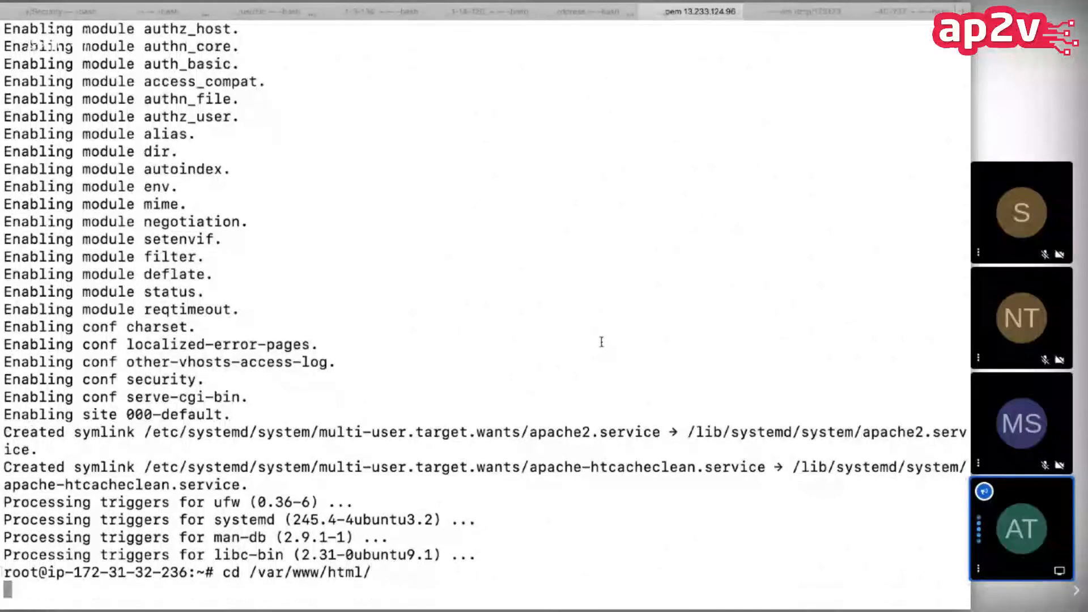
{"action": "type", "text": "vim index.html"}
{"action": "key", "text": "Return"}
Step: Overwrite index.html with the text "This message is from ELB Instance #1" using echo and output redirection
{"action": "type", "text": "cat index.html"}
{"action": "key", "text": "Left"}
{"action": "key", "text": "Left"}
{"action": "key", "text": "Left"}
{"action": "key", "text": "Left"}
{"action": "key", "text": "Left"}
{"action": "key", "text": "Left"}
{"action": "key", "text": "Left"}
{"action": "key", "text": "Left"}
{"action": "key", "text": "Left"}
{"action": "key", "text": "Left"}
{"action": "key", "text": "Left"}
{"action": "key", "text": "Left"}
{"action": "key", "text": "BackSpace"}
{"action": "key", "text": "BackSpace"}
{"action": "key", "text": "BackSpace"}
{"action": "type", "text": "echo \"\""}
{"action": "key", "text": "Left"}
{"action": "type", "text": "Thi"}
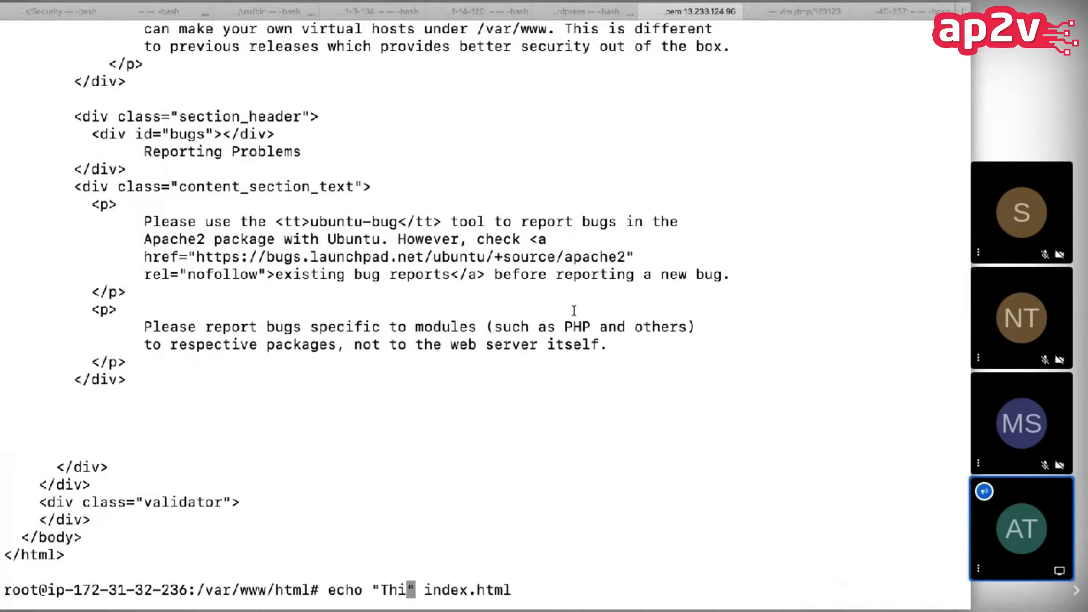
{"action": "type", "text": "s message is from EL"}
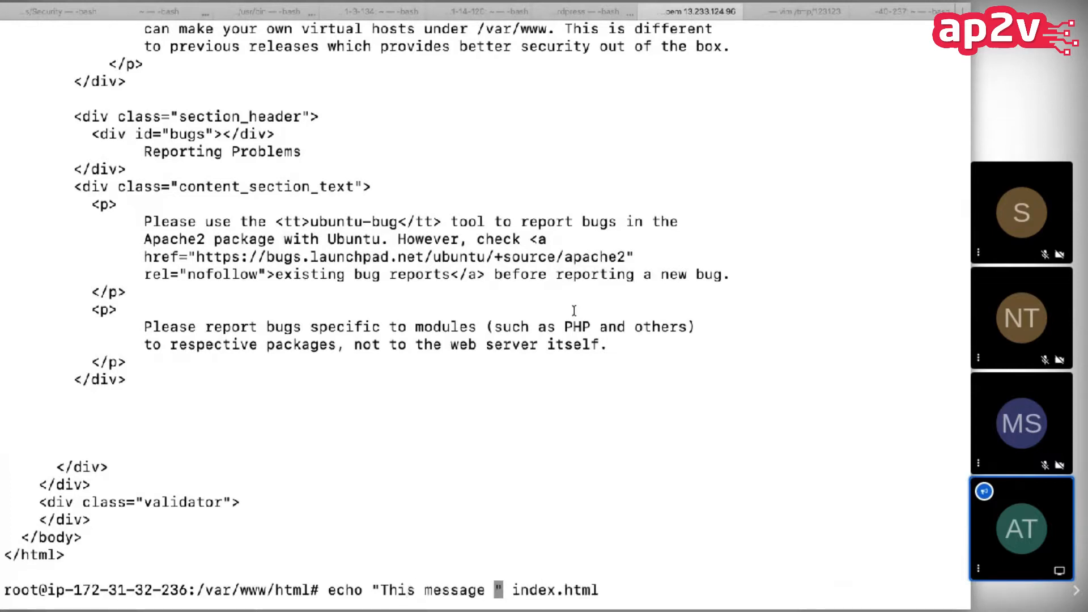
{"action": "type", "text": "B Instance "}
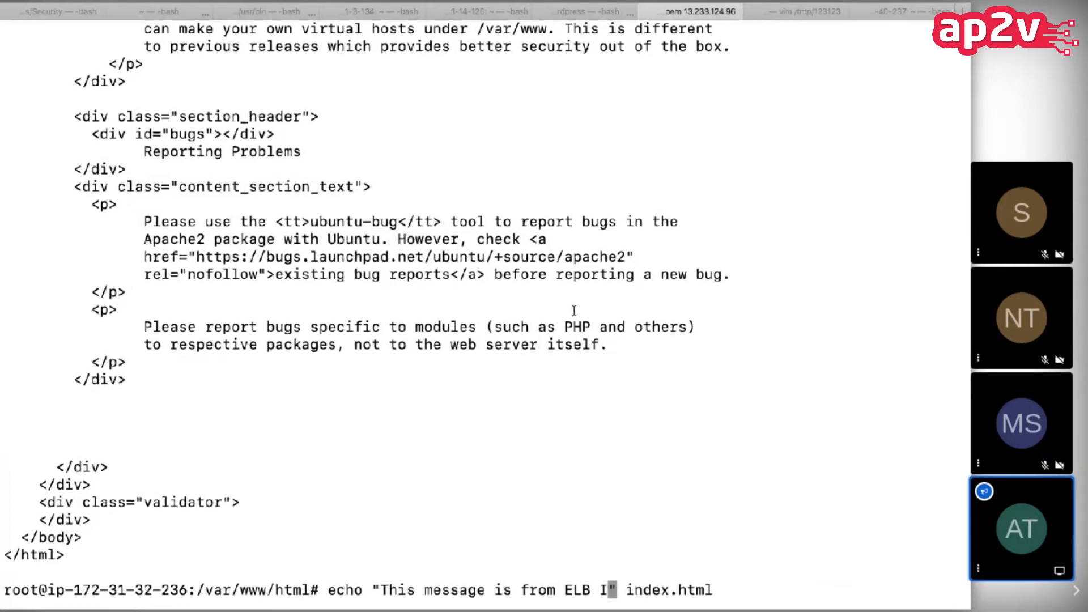
{"action": "type", "text": "#1\" >"}
{"action": "key", "text": "Return"}
Step: Display index.html to check the new message
{"action": "type", "text": "cat index.html"}
{"action": "key", "text": "Return"}
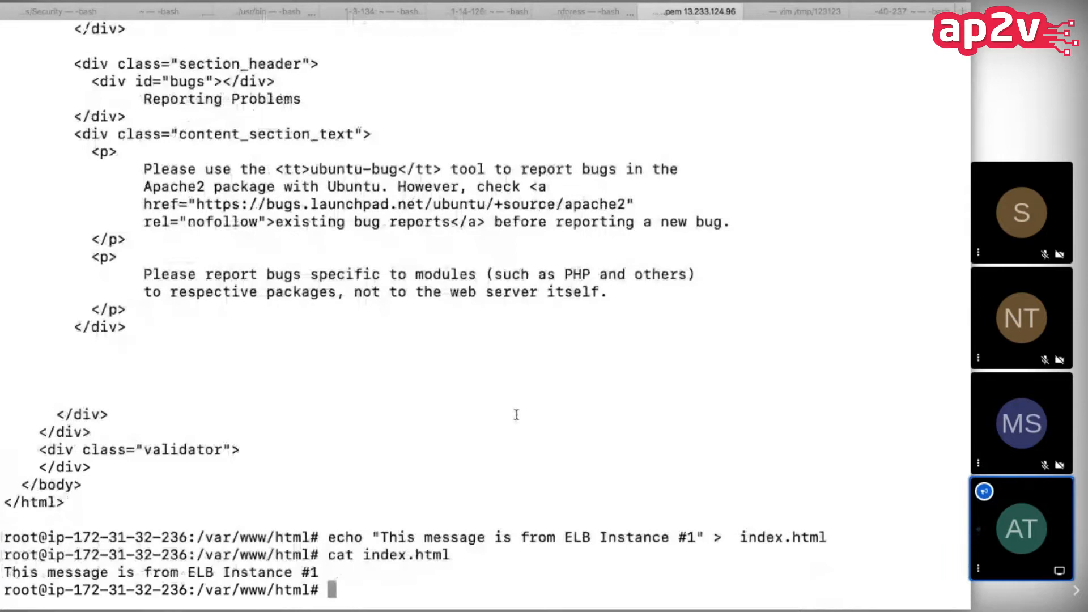
{"action": "triple_click", "coordinate": [296, 577]}
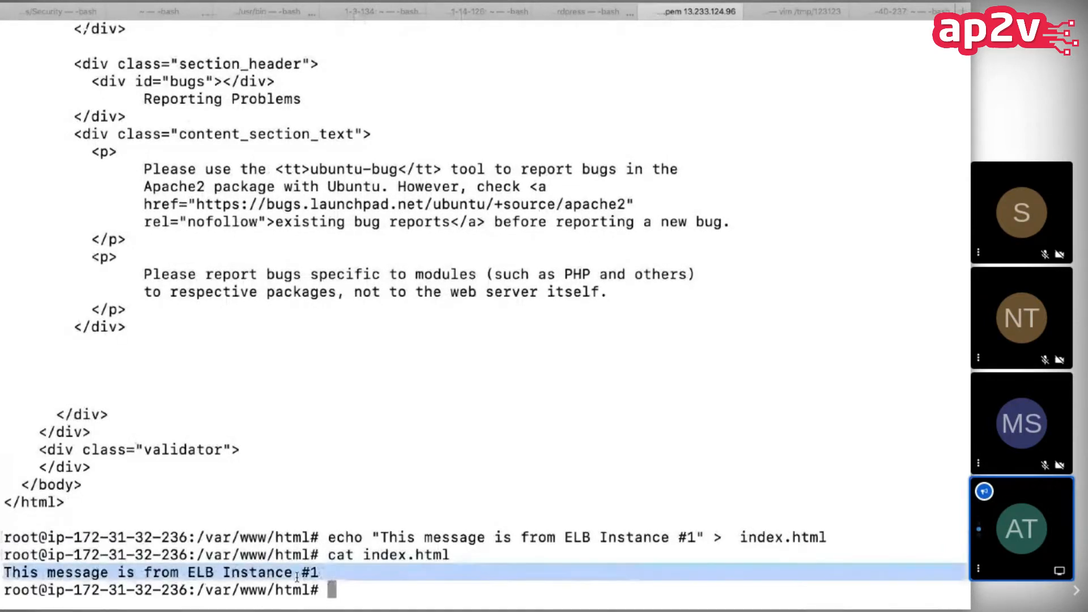
Step: Switch back to the EC2 instances list in the browser and copy the public IPv4 address of ELB Instance #1
{"action": "key", "text": "ctrl+Left"}
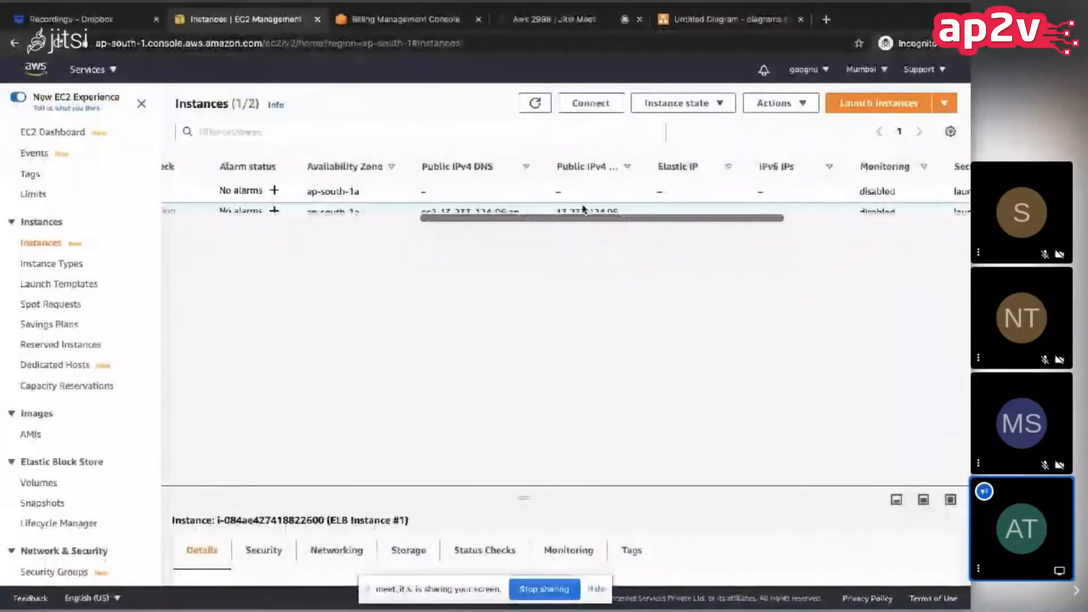
{"action": "double_click", "coordinate": [579, 208]}
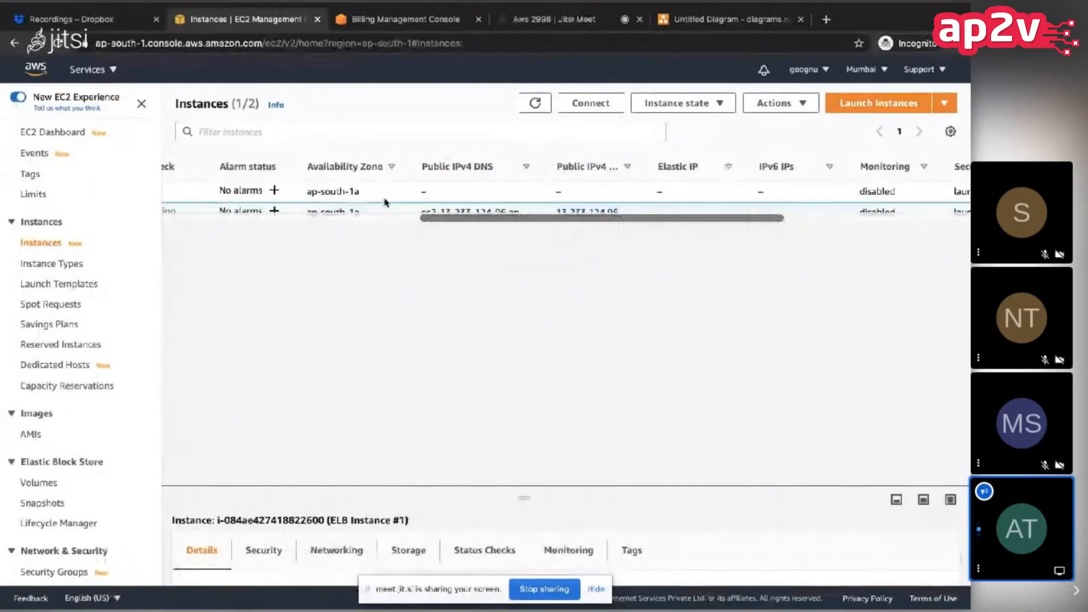
{"action": "scroll", "coordinate": [383, 205], "scroll_direction": "left", "scroll_amount": 10}
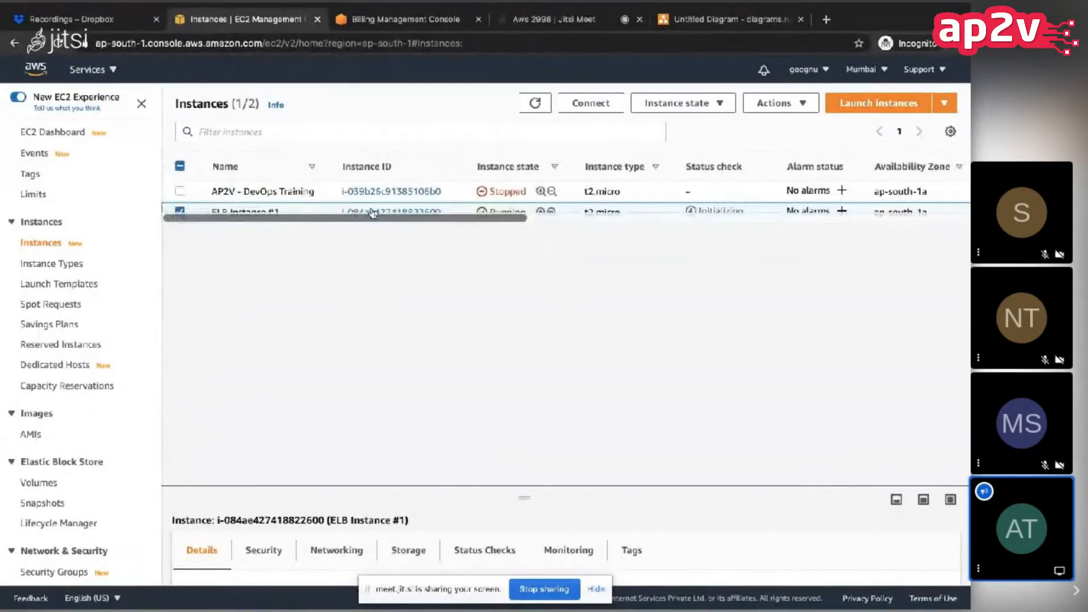
Step: Copy ELB Instance #1's public IPv4 address from its details page and load it in a new browser tab
{"action": "left_click", "coordinate": [374, 211]}
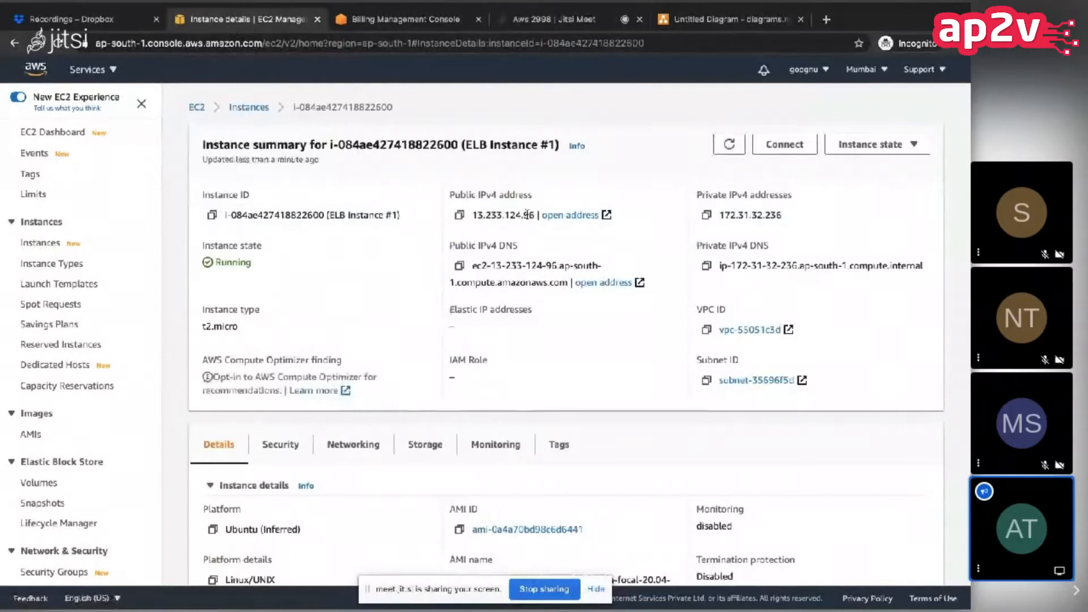
{"action": "left_click", "coordinate": [460, 215]}
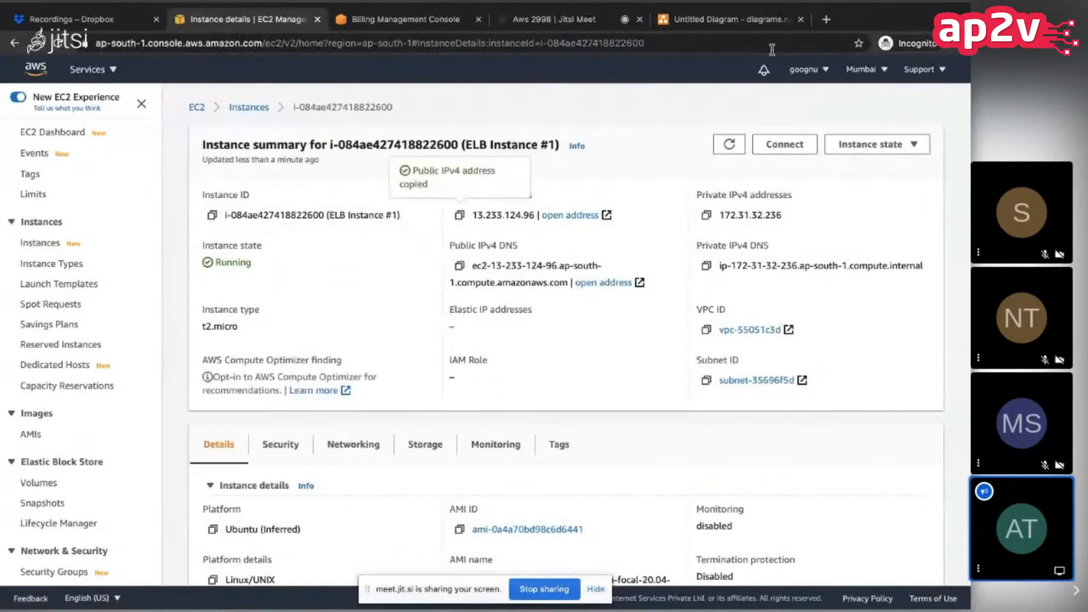
{"action": "left_click", "coordinate": [826, 19]}
{"action": "key", "text": "ctrl+v"}
{"action": "key", "text": "Return"}
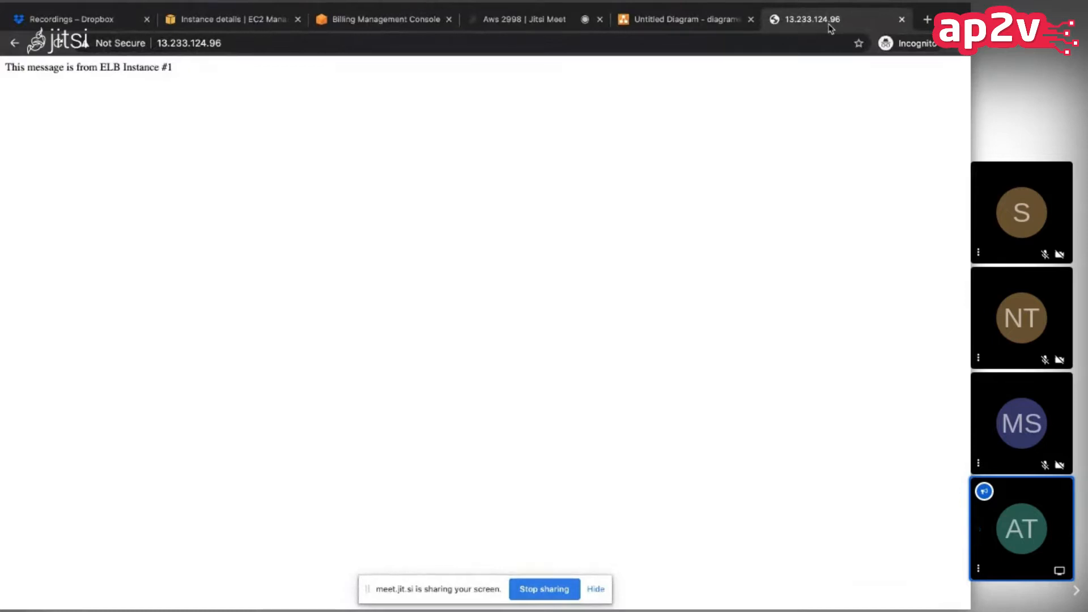
Step: Switch to the load balancer diagram and point out the four instance boxes one by one
{"action": "left_click", "coordinate": [701, 26]}
{"action": "left_click", "coordinate": [261, 363]}
{"action": "left_click", "coordinate": [444, 365]}
{"action": "left_click", "coordinate": [530, 362]}
{"action": "left_click", "coordinate": [615, 359]}
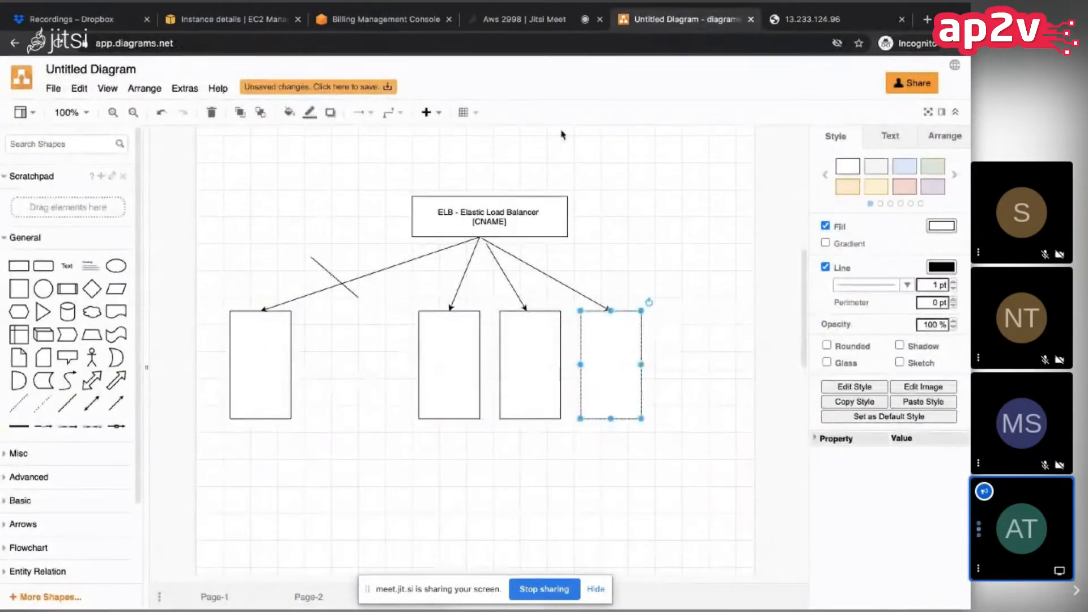
Step: Return to the EC2 instances list and start creating an image from ELB Instance #1
{"action": "left_click", "coordinate": [247, 26]}
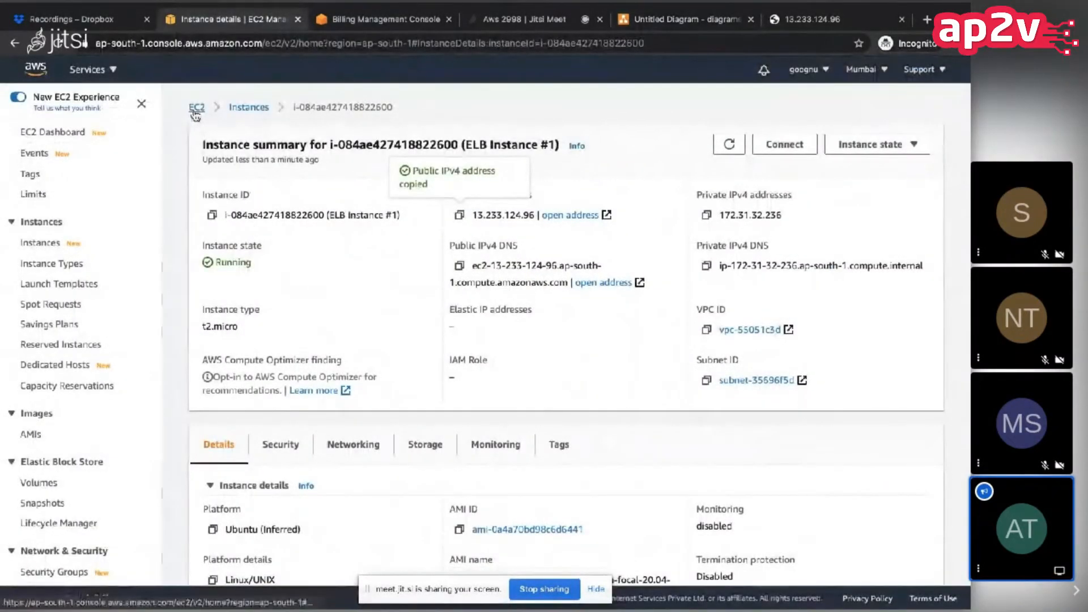
{"action": "left_click", "coordinate": [250, 109]}
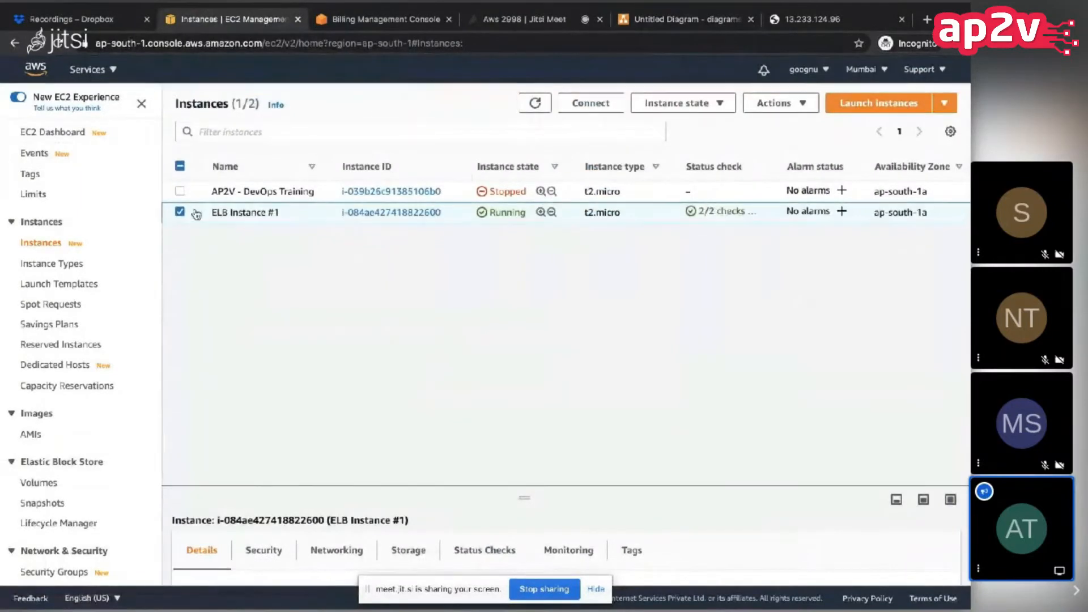
{"action": "left_click", "coordinate": [778, 102]}
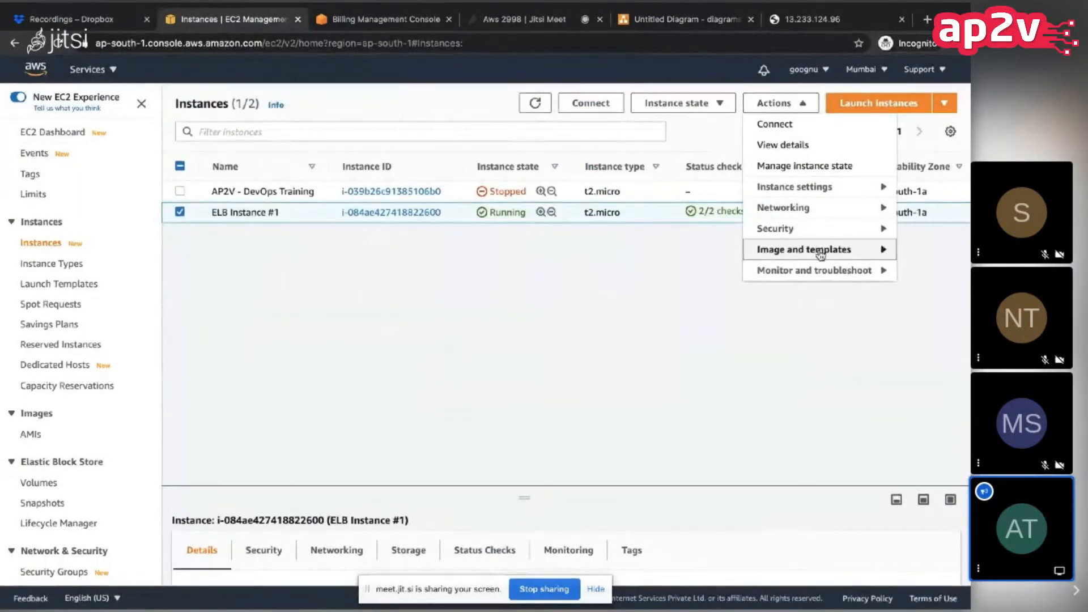
{"action": "mouse_move", "coordinate": [825, 251]}
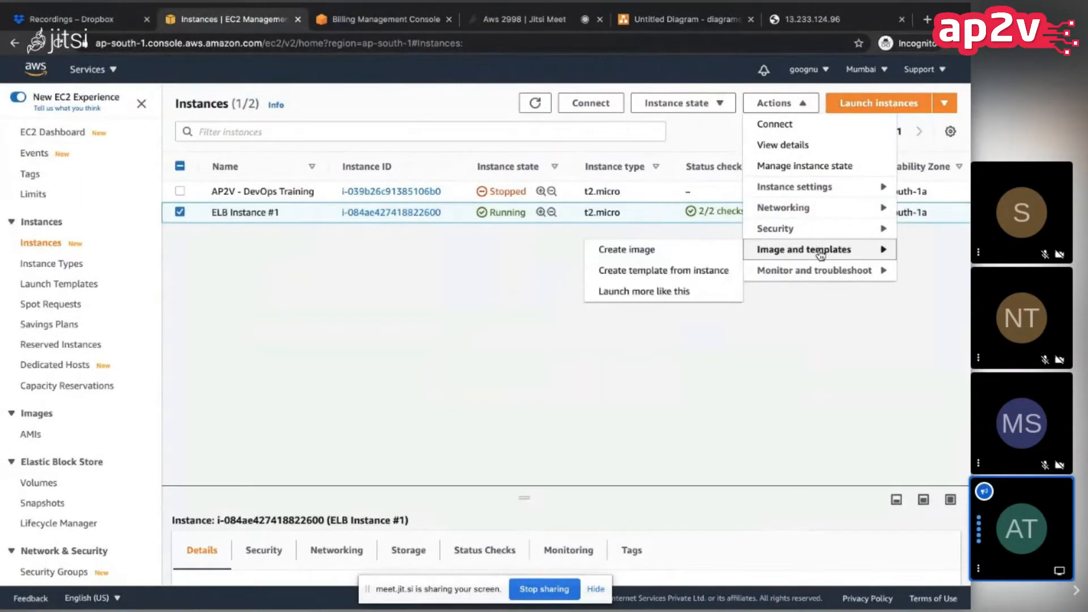
{"action": "left_click", "coordinate": [713, 251]}
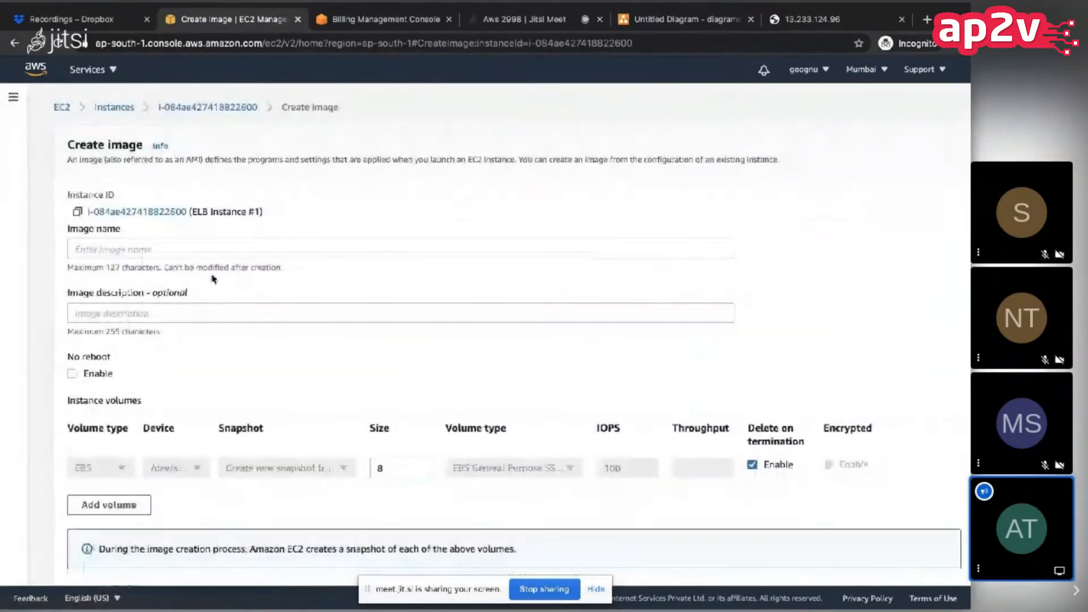
Step: Name the image "ELB - Instance #1", enable No reboot, and try to create the image
{"action": "type", "text": "13.233.124.96"}
{"action": "key", "text": "BackSpace"}
{"action": "key", "text": "BackSpace"}
{"action": "key", "text": "BackSpace"}
{"action": "key", "text": "BackSpace"}
{"action": "key", "text": "BackSpace"}
{"action": "key", "text": "BackSpace"}
{"action": "key", "text": "BackSpace"}
{"action": "key", "text": "BackSpace"}
{"action": "key", "text": "BackSpace"}
{"action": "key", "text": "BackSpace"}
{"action": "key", "text": "BackSpace"}
{"action": "key", "text": "BackSpace"}
{"action": "type", "text": "ELB"}
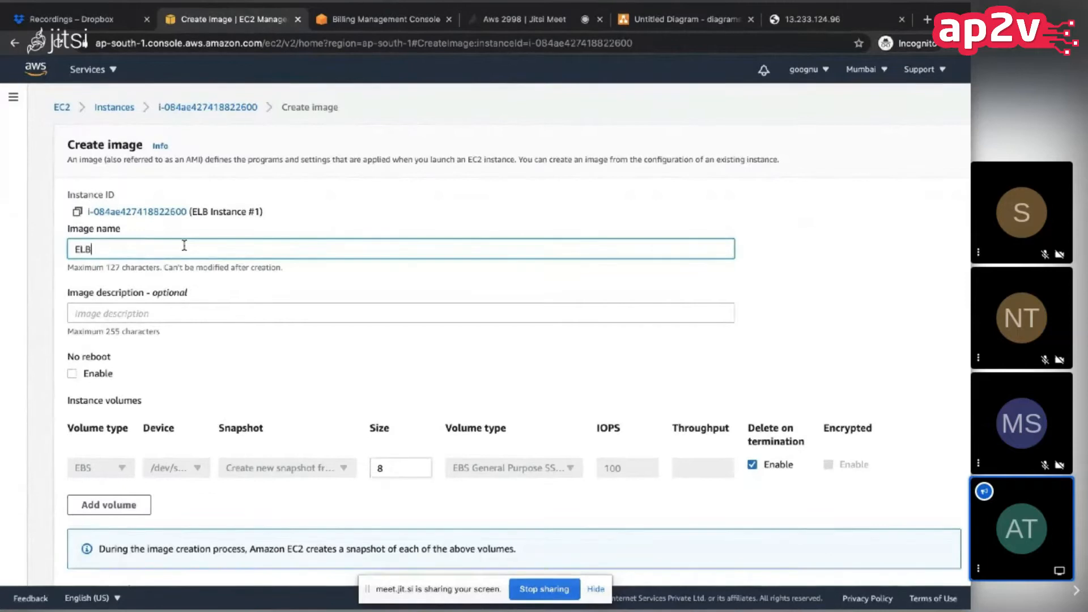
{"action": "type", "text": " - Instance #1"}
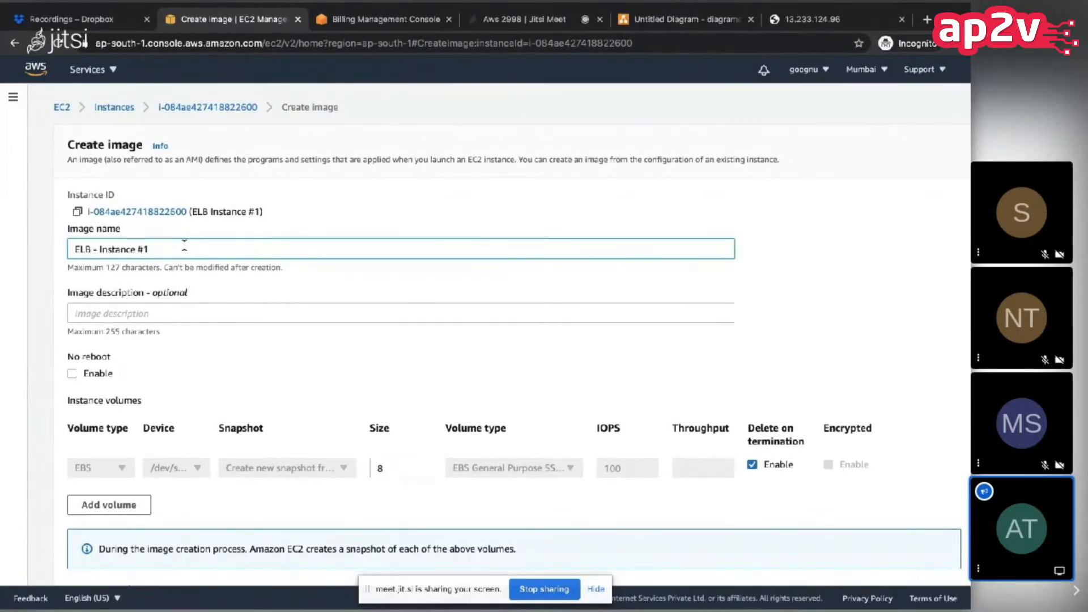
{"action": "left_click", "coordinate": [156, 366]}
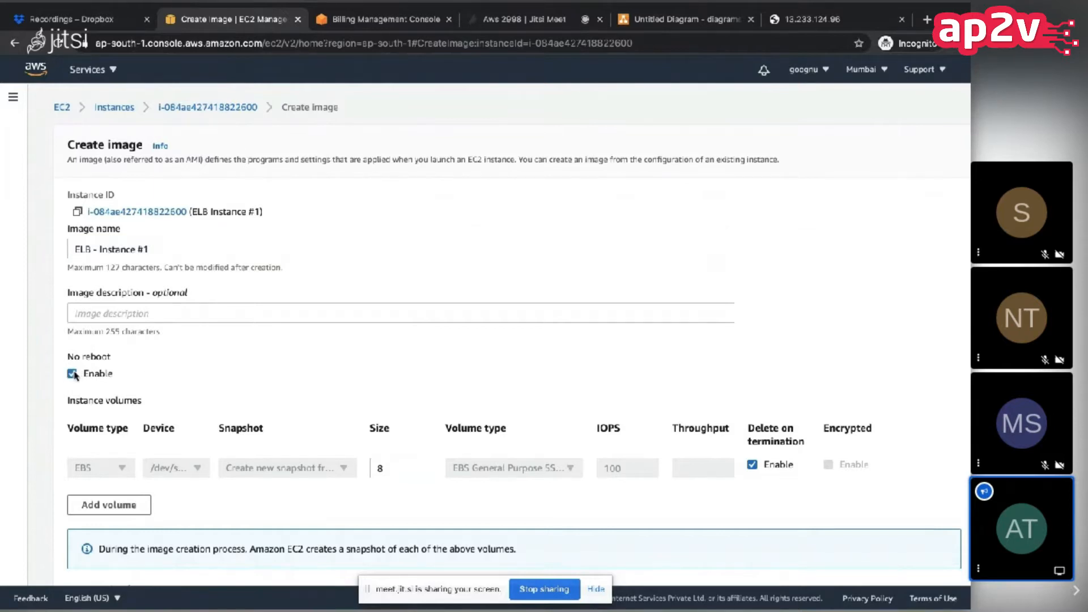
{"action": "scroll", "coordinate": [133, 378], "scroll_direction": "down", "scroll_amount": 4}
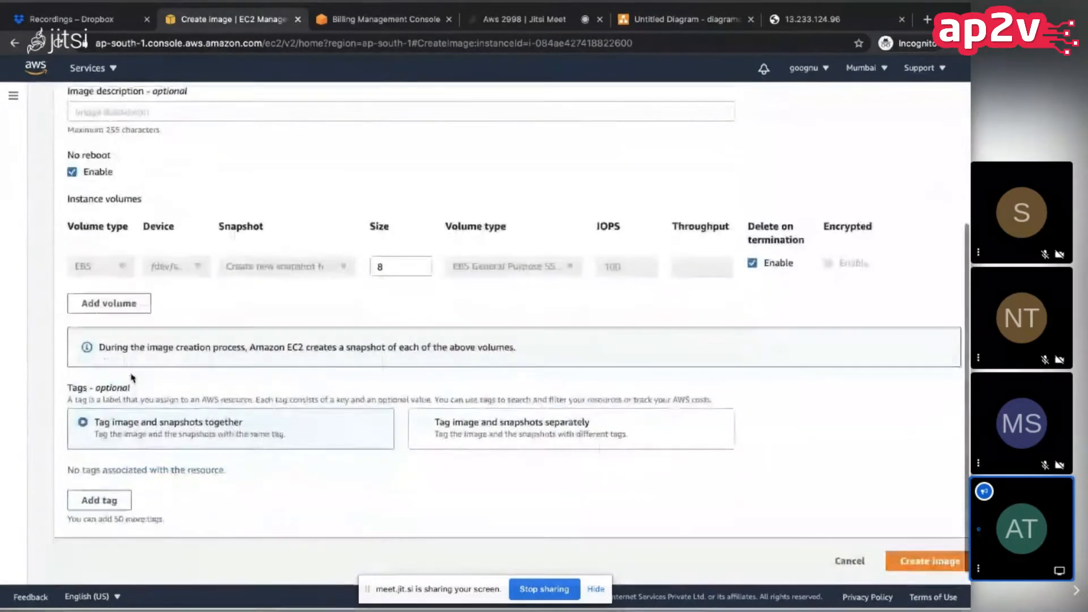
{"action": "left_click", "coordinate": [910, 564]}
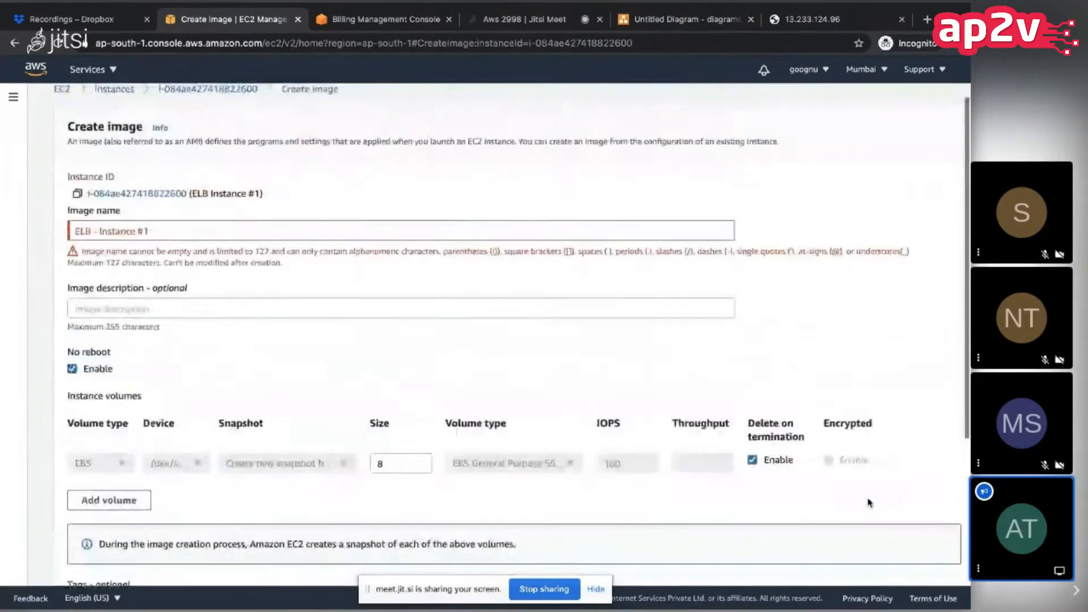
Step: Shorten the image name to "ELB - Instance" and create the image
{"action": "left_click", "coordinate": [175, 229]}
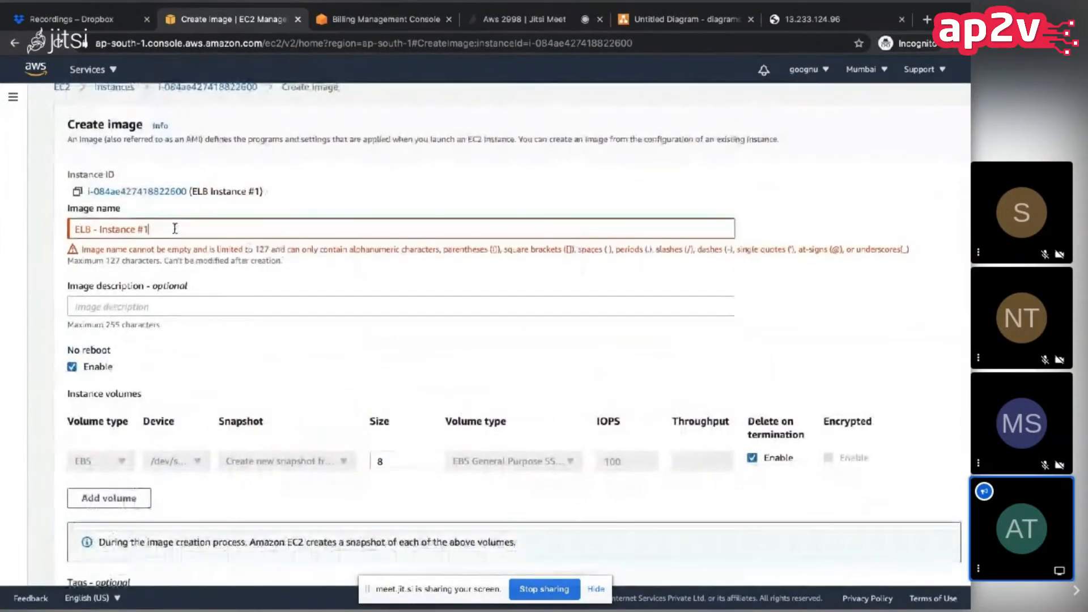
{"action": "key", "text": "BackSpace"}
{"action": "key", "text": "BackSpace"}
{"action": "key", "text": "BackSpace"}
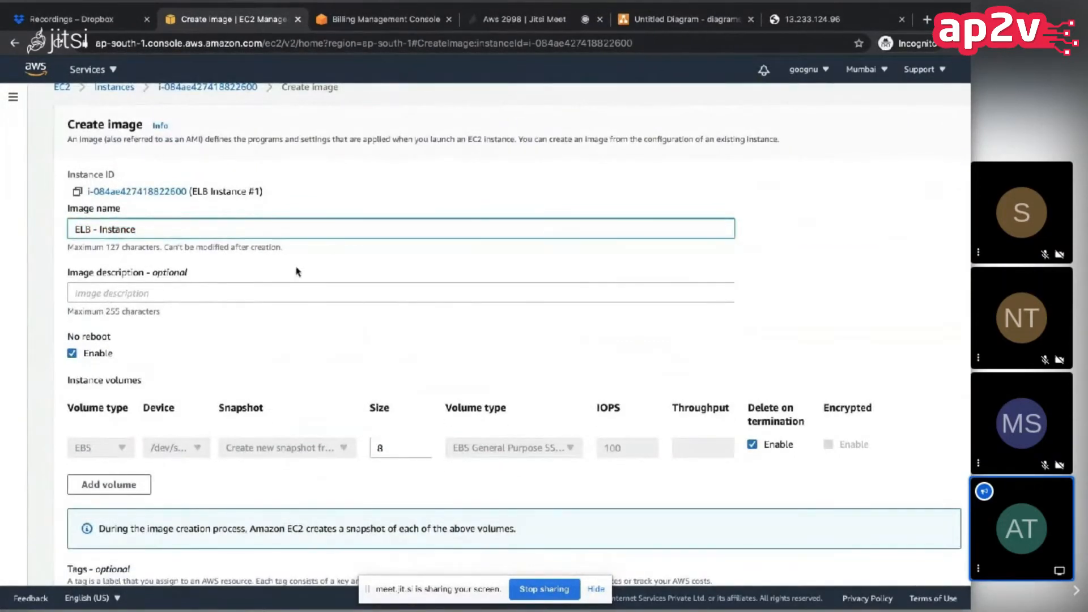
{"action": "left_click", "coordinate": [297, 272]}
{"action": "scroll", "coordinate": [297, 272], "scroll_direction": "down", "scroll_amount": 3}
{"action": "left_click", "coordinate": [932, 562]}
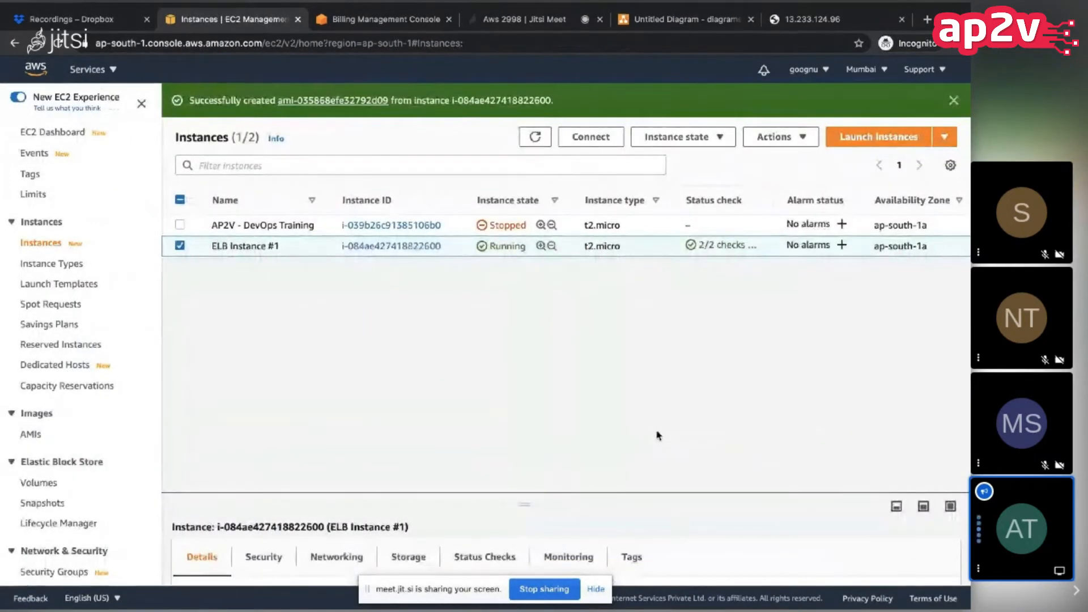
Step: Open the AMIs list and keep refreshing it to monitor the status of the ELB - Instance image
{"action": "scroll", "coordinate": [43, 430], "scroll_direction": "down", "scroll_amount": 1}
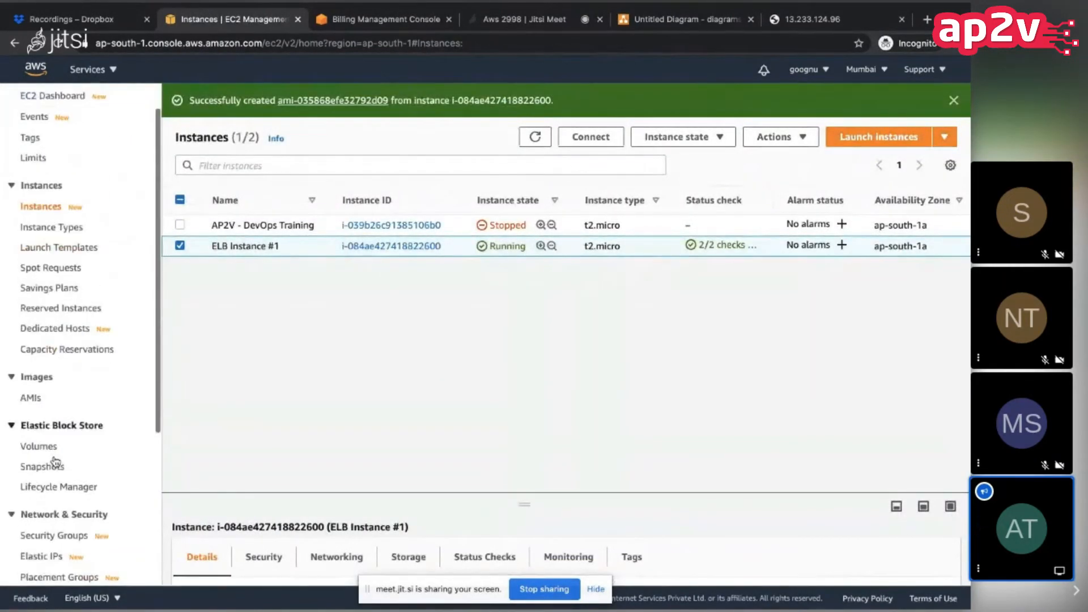
{"action": "left_click", "coordinate": [33, 399]}
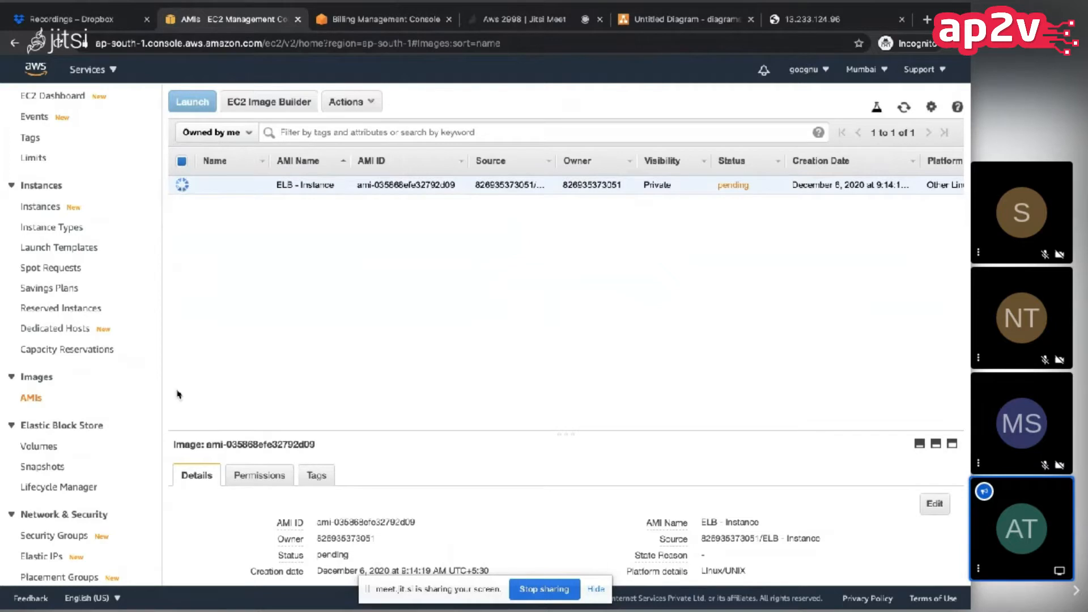
{"action": "left_click", "coordinate": [904, 109]}
{"action": "left_click", "coordinate": [904, 107]}
{"action": "left_click", "coordinate": [904, 107]}
{"action": "left_click", "coordinate": [905, 107]}
{"action": "left_click", "coordinate": [905, 107]}
{"action": "left_click", "coordinate": [905, 107]}
{"action": "left_click", "coordinate": [904, 108]}
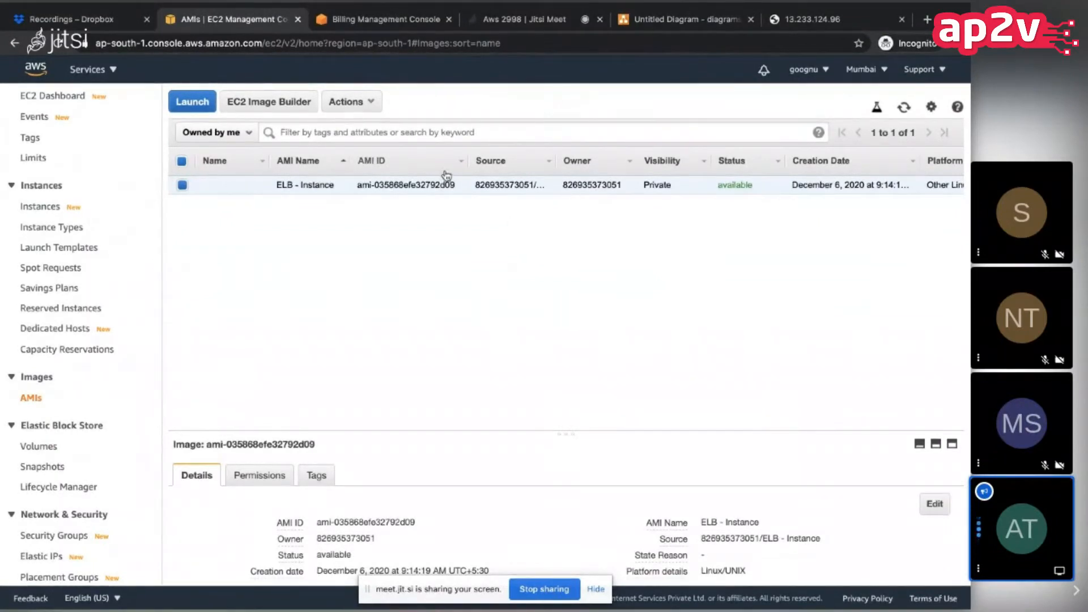
Step: Launch an instance from the ELB - Instance AMI, keeping the t2.micro type and the default instance details and storage
{"action": "left_click", "coordinate": [203, 106]}
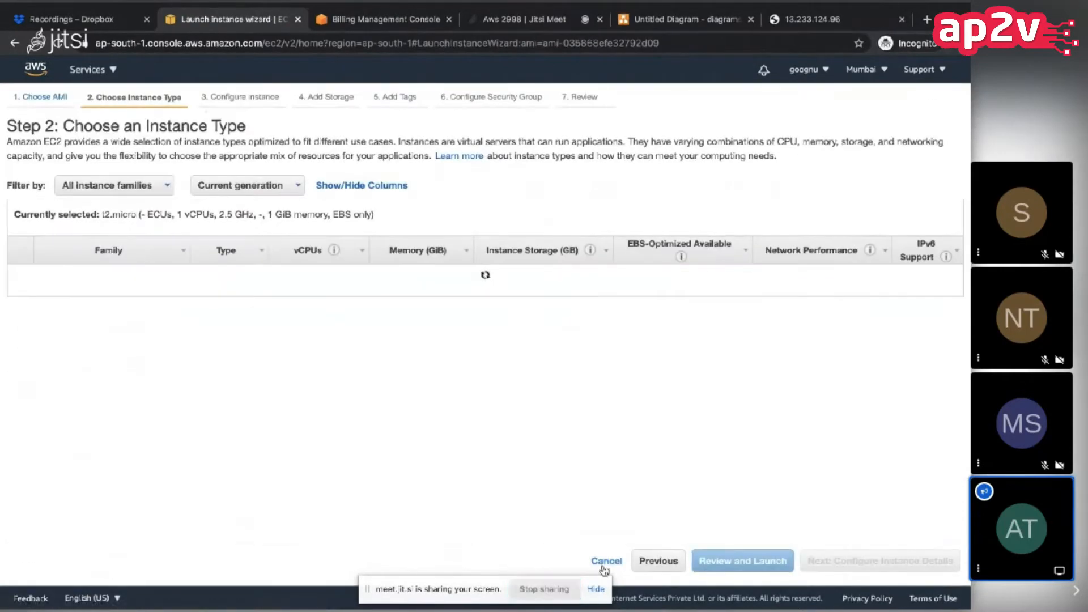
{"action": "left_click", "coordinate": [606, 560]}
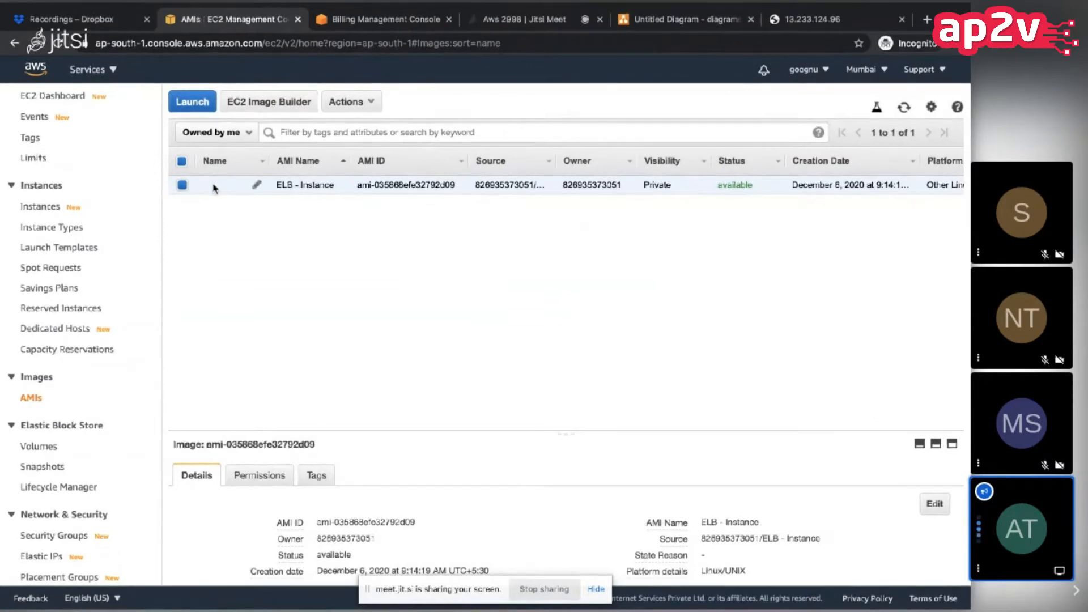
{"action": "left_click", "coordinate": [193, 108]}
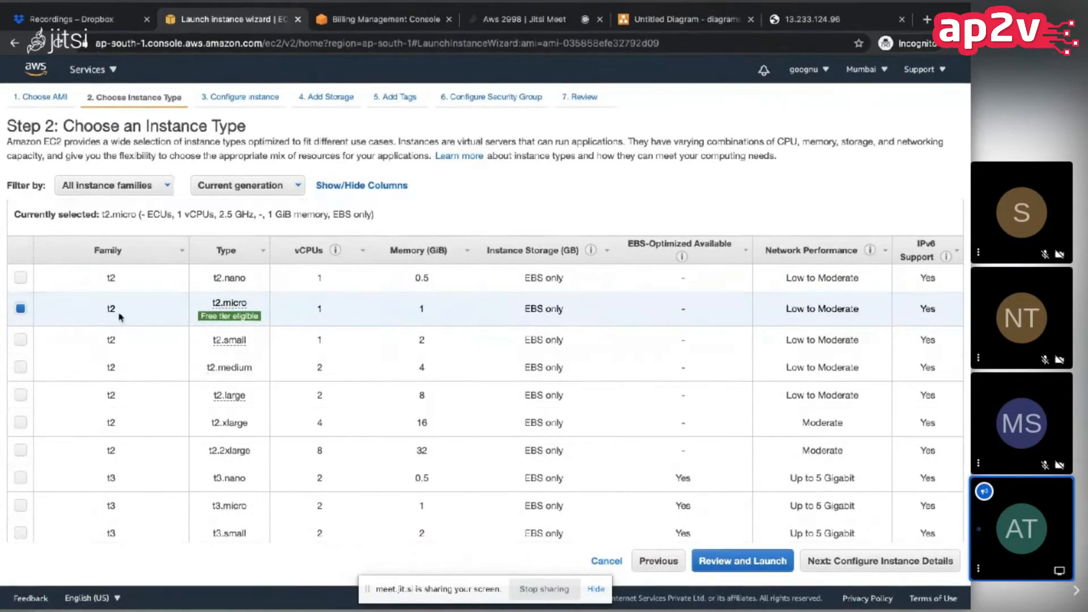
{"action": "left_click", "coordinate": [862, 561]}
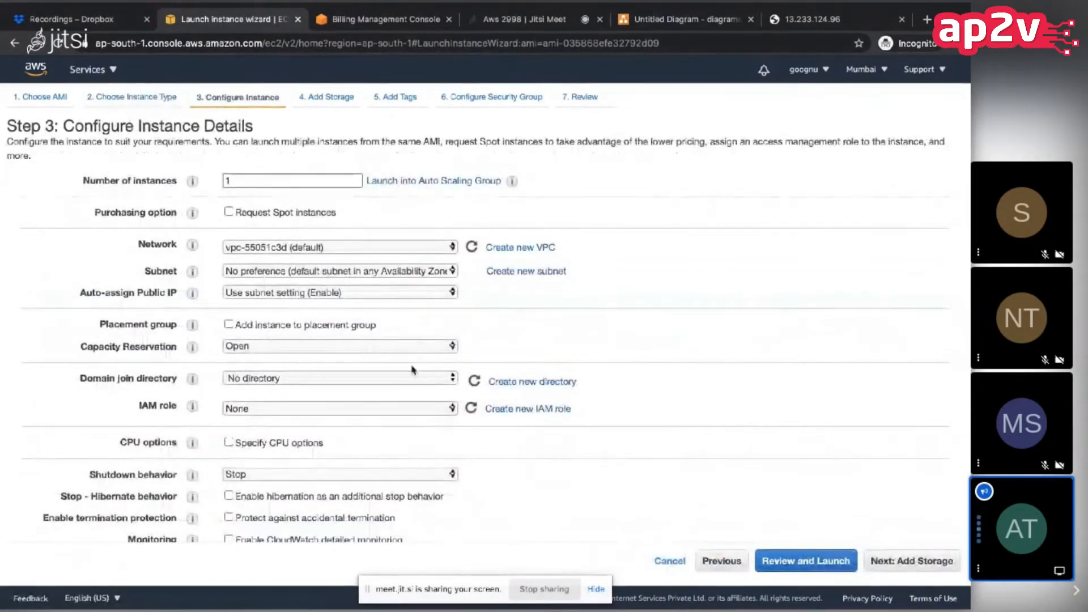
{"action": "left_click", "coordinate": [932, 561]}
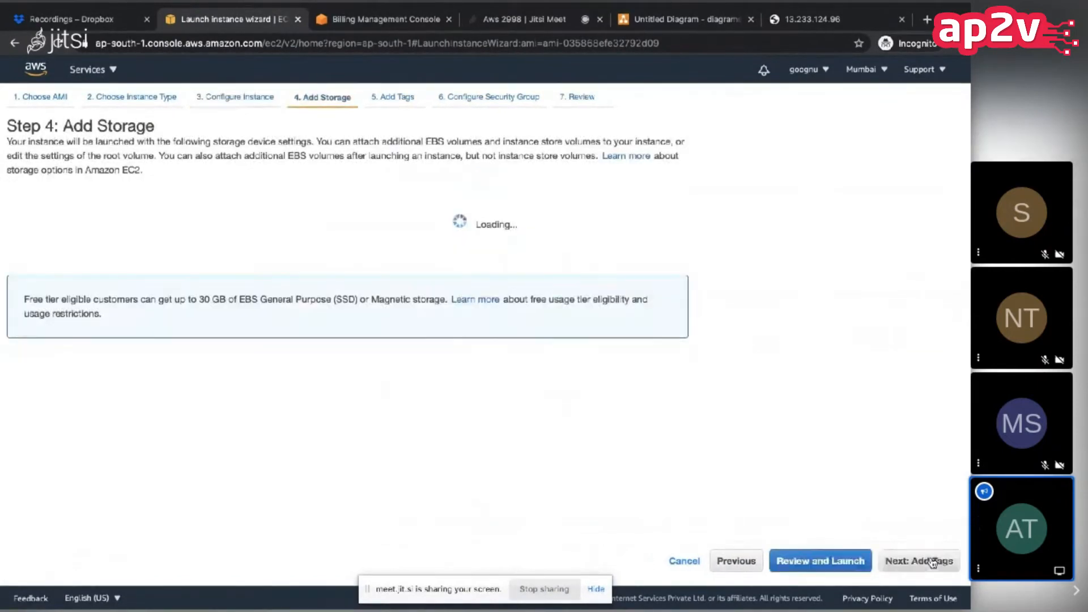
{"action": "left_click", "coordinate": [933, 561]}
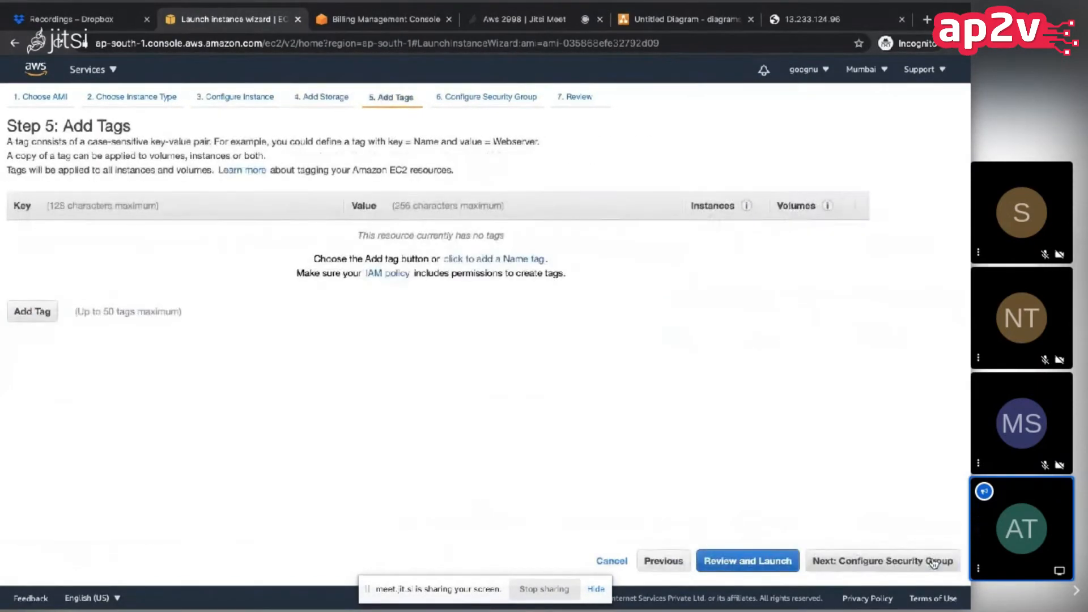
Step: Add a tag with the key Name and the value "ELB Instance #2"
{"action": "left_click", "coordinate": [29, 312]}
{"action": "type", "text": "Name"}
{"action": "key", "text": "Tab"}
{"action": "type", "text": "E"}
{"action": "key", "text": "BackSpace"}
{"action": "type", "text": "L"}
{"action": "key", "text": "BackSpace"}
{"action": "type", "text": "E"}
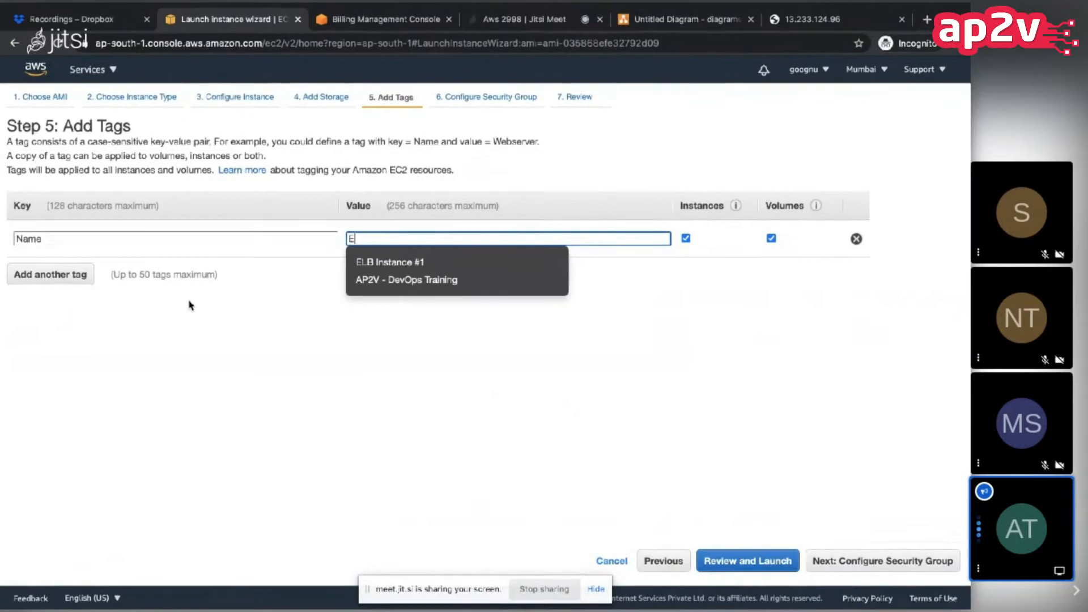
{"action": "left_click", "coordinate": [400, 267]}
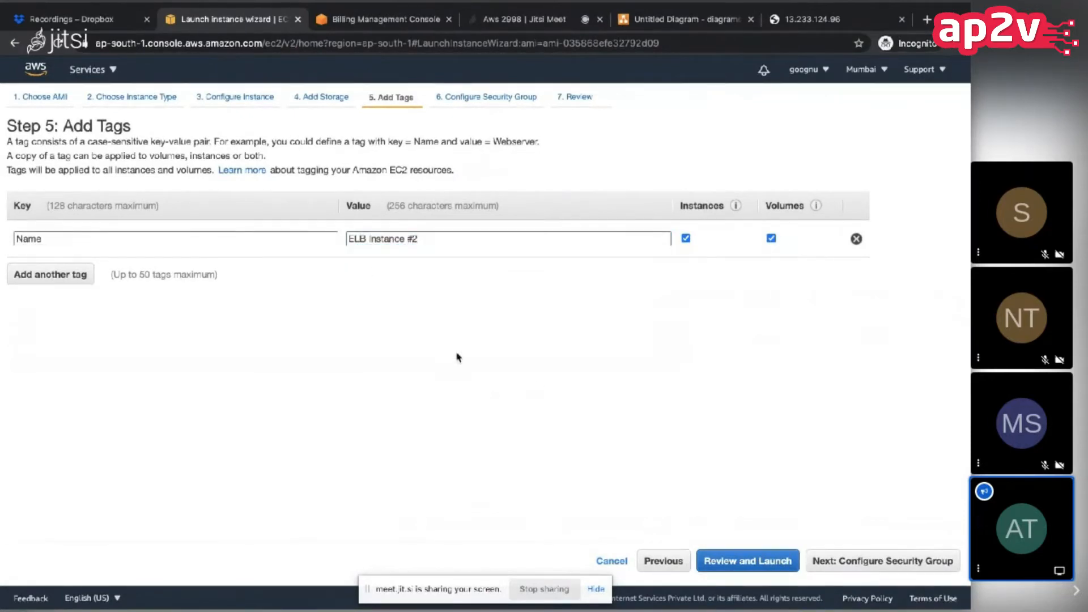
Step: Assign the existing security group launch-wizard-1 and proceed to the launch review
{"action": "left_click", "coordinate": [863, 562]}
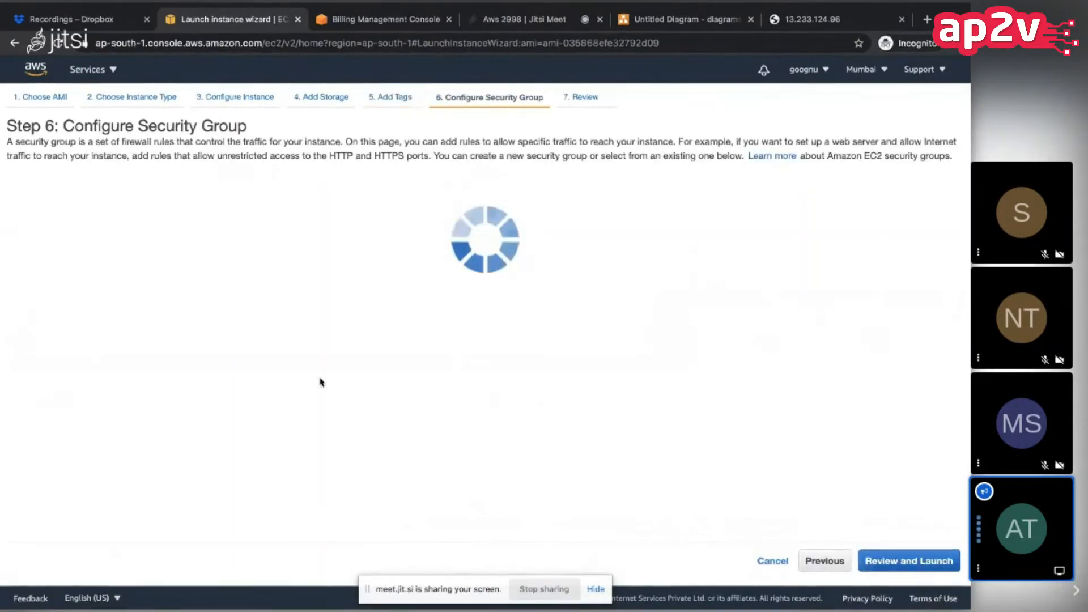
{"action": "left_click", "coordinate": [212, 196]}
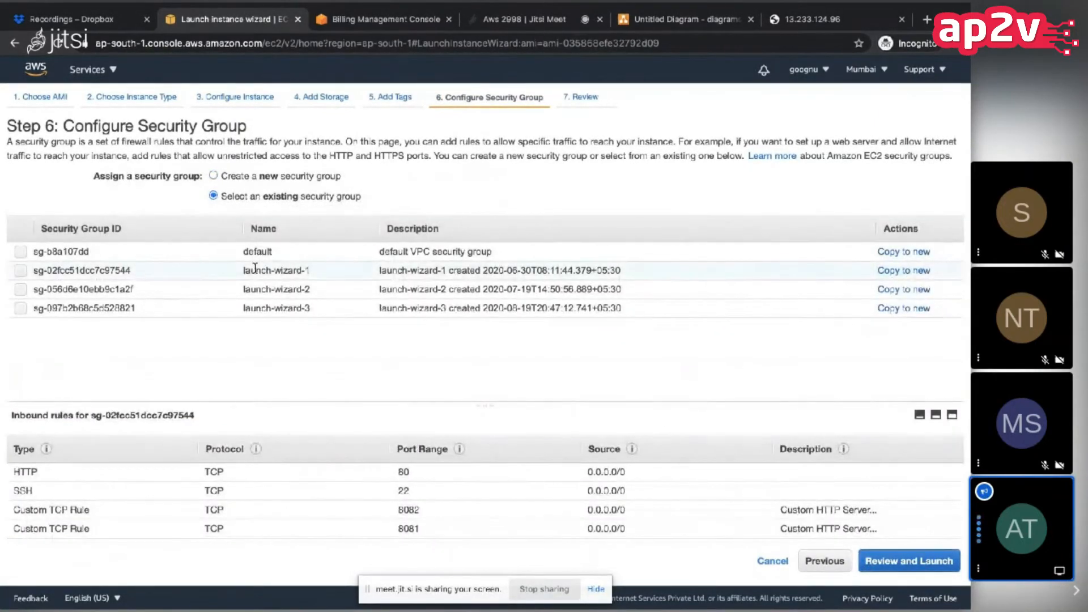
{"action": "left_click", "coordinate": [255, 269]}
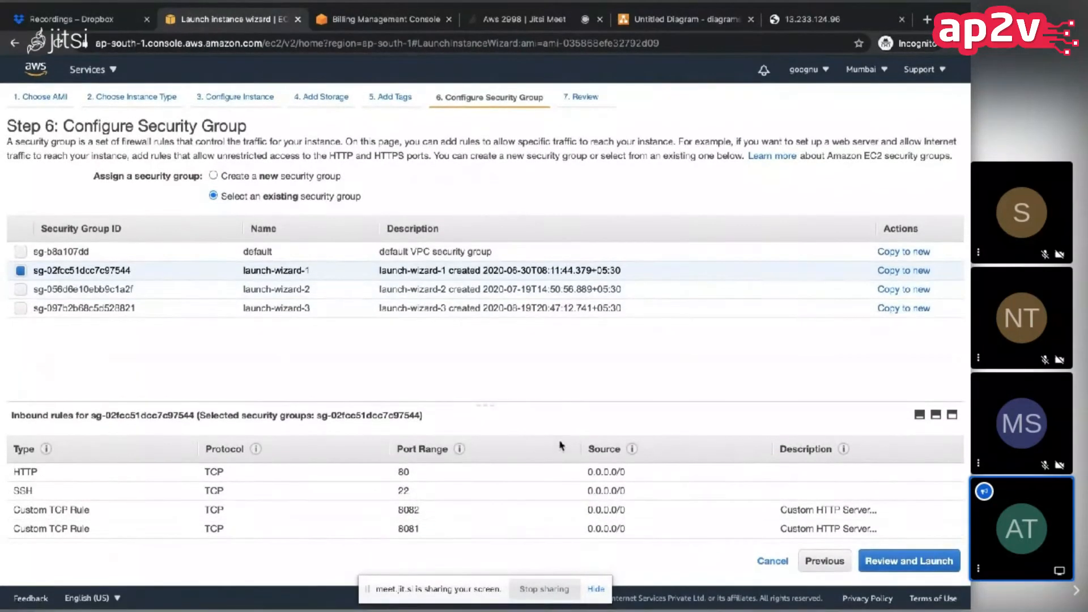
{"action": "left_click", "coordinate": [912, 563]}
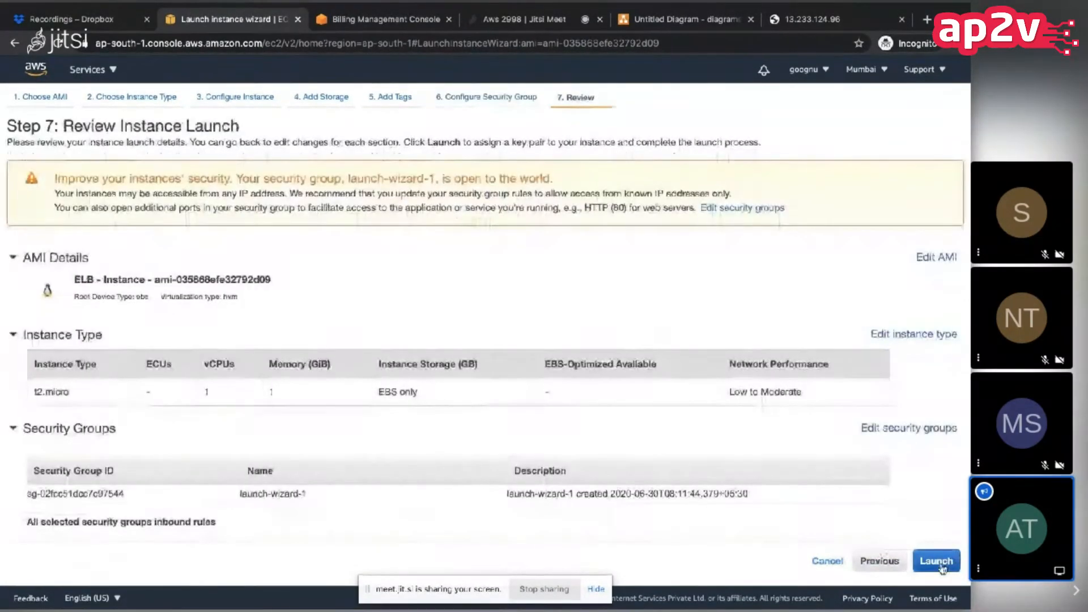
Step: Launch the instance with the existing gg-hadoop key pair, acknowledging access to its private key, and return to the instances list
{"action": "left_click", "coordinate": [938, 562]}
{"action": "left_click", "coordinate": [325, 403]}
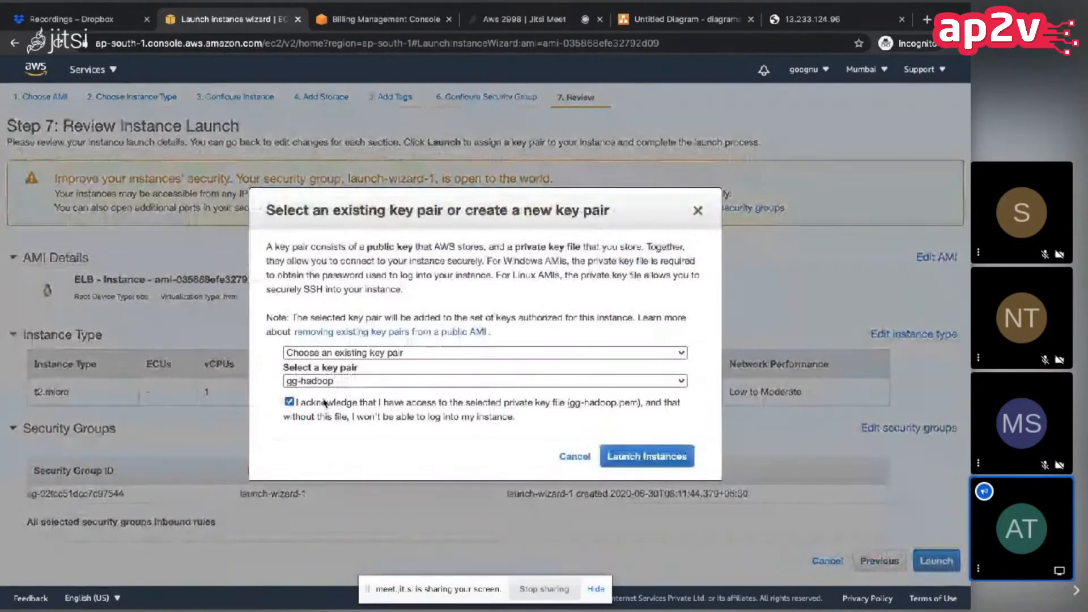
{"action": "left_click", "coordinate": [653, 463]}
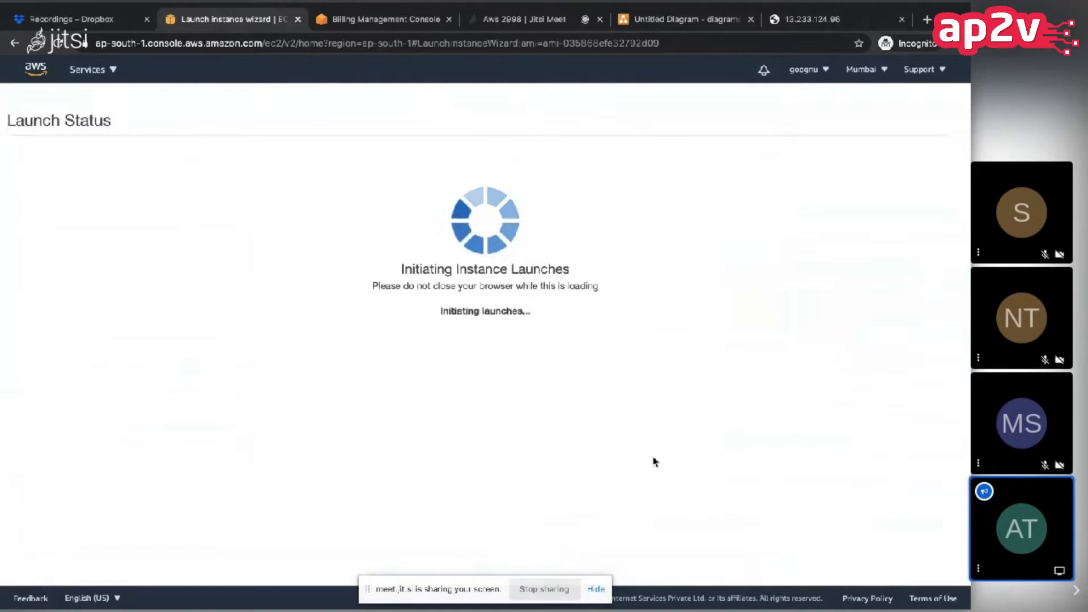
{"action": "left_click", "coordinate": [936, 550]}
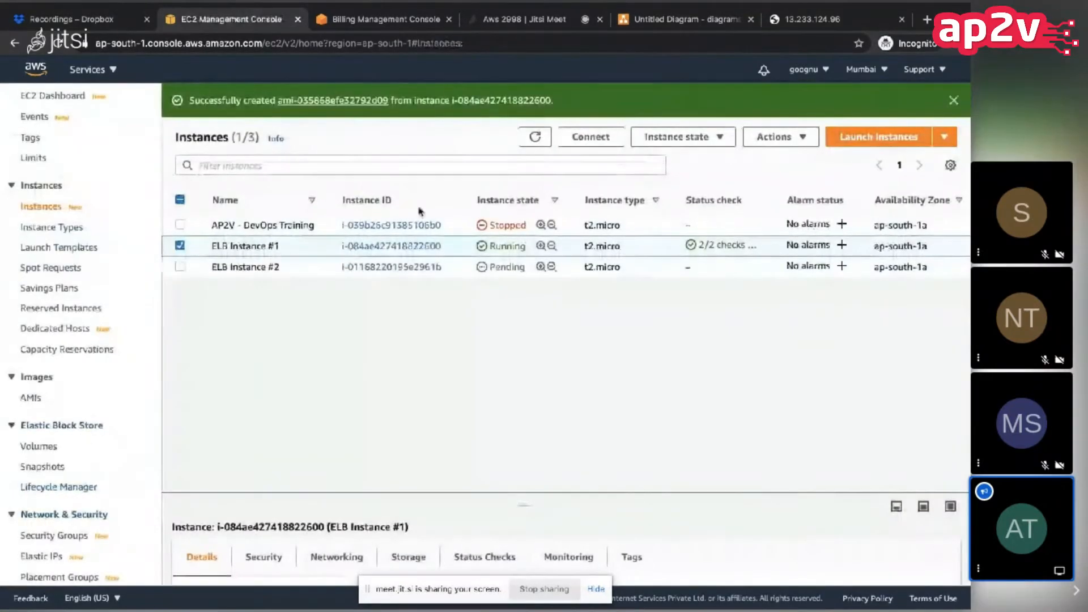
Step: Refresh the instances list repeatedly to check the state of ELB Instance #2
{"action": "left_click", "coordinate": [535, 137]}
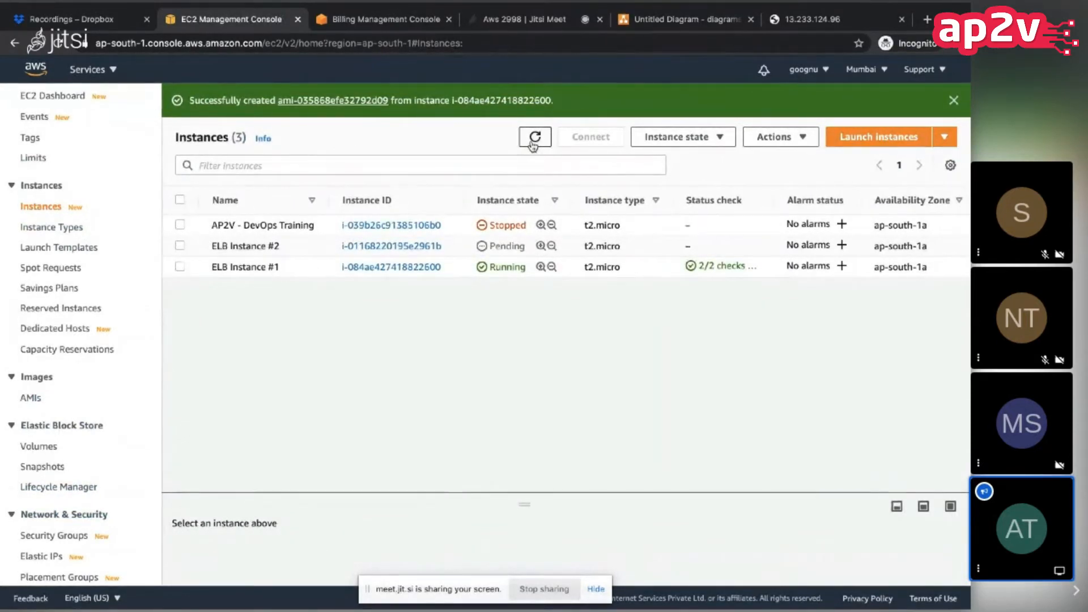
{"action": "left_click", "coordinate": [533, 143]}
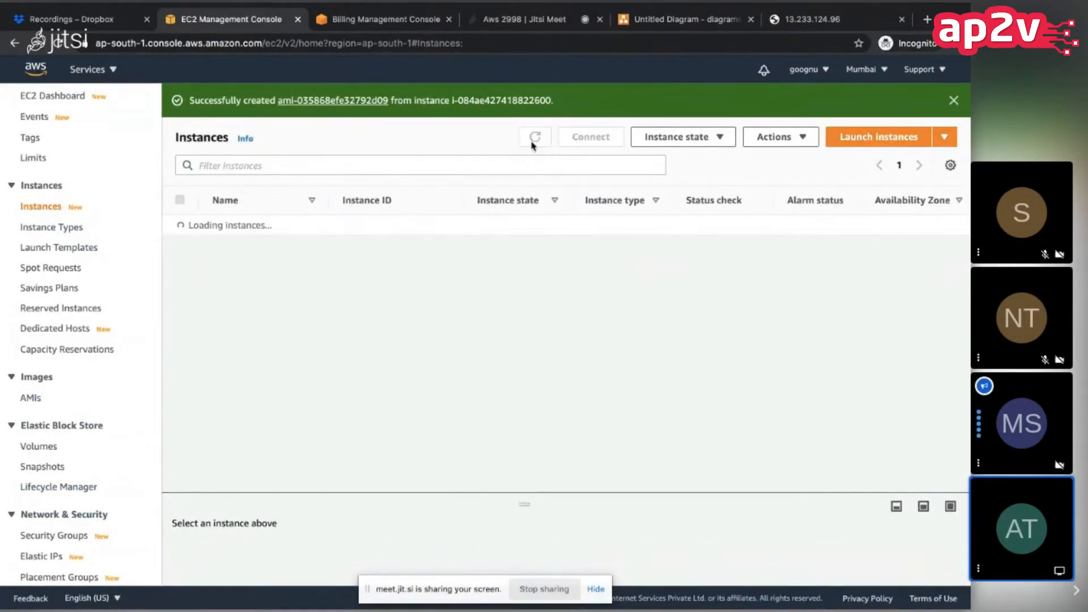
{"action": "left_click", "coordinate": [533, 143]}
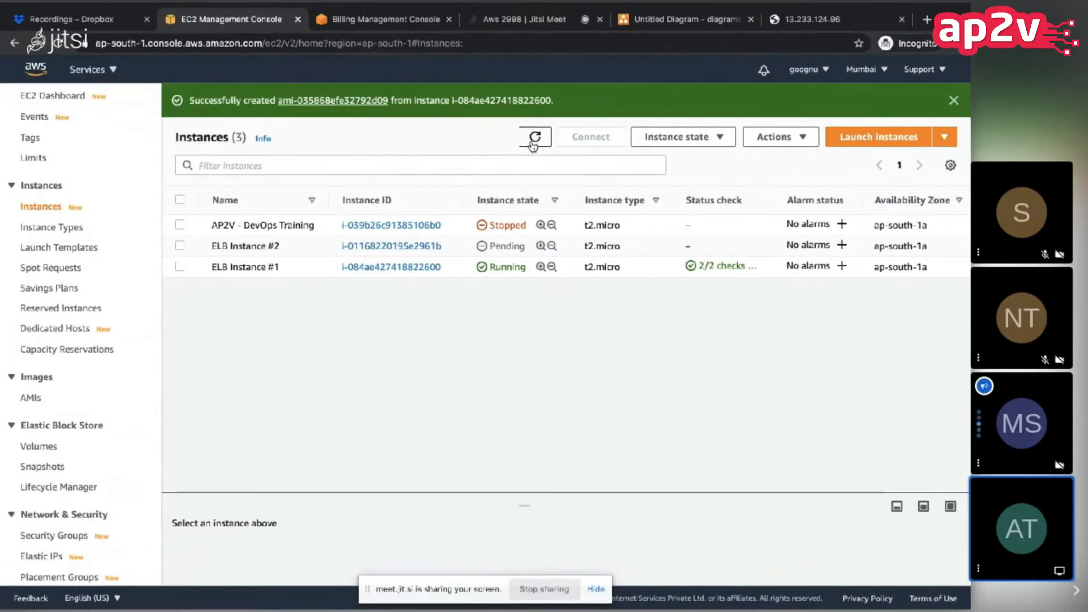
{"action": "left_click", "coordinate": [534, 139]}
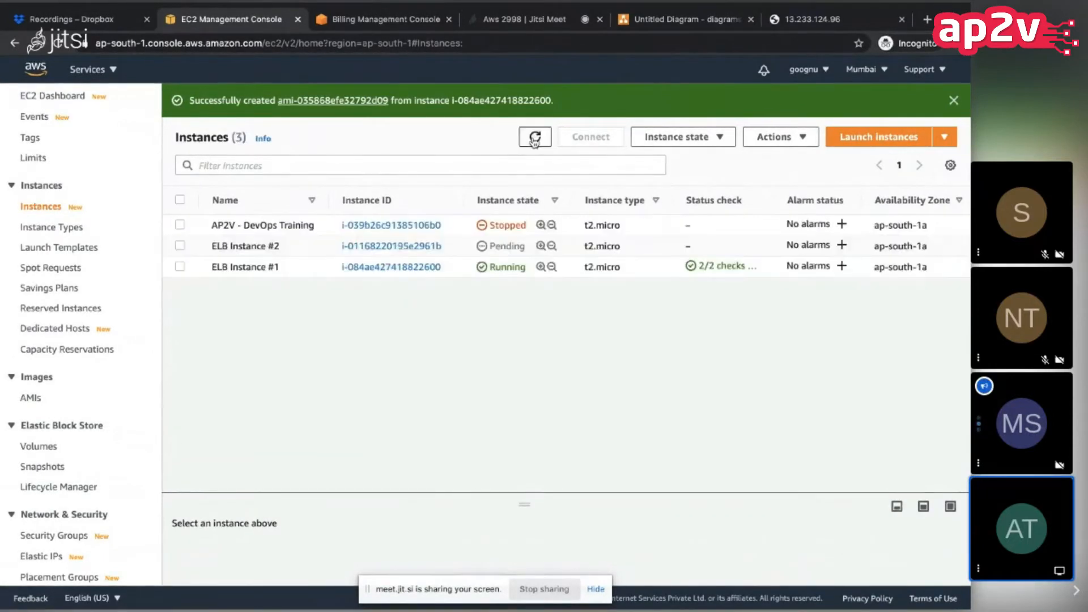
{"action": "left_click", "coordinate": [534, 139]}
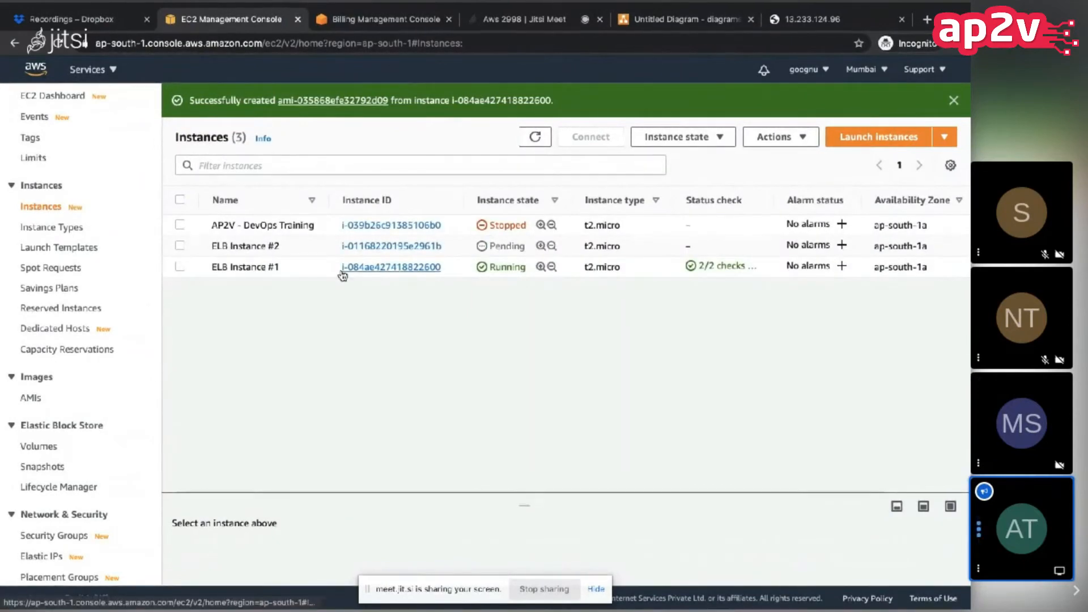
{"action": "left_click", "coordinate": [527, 145]}
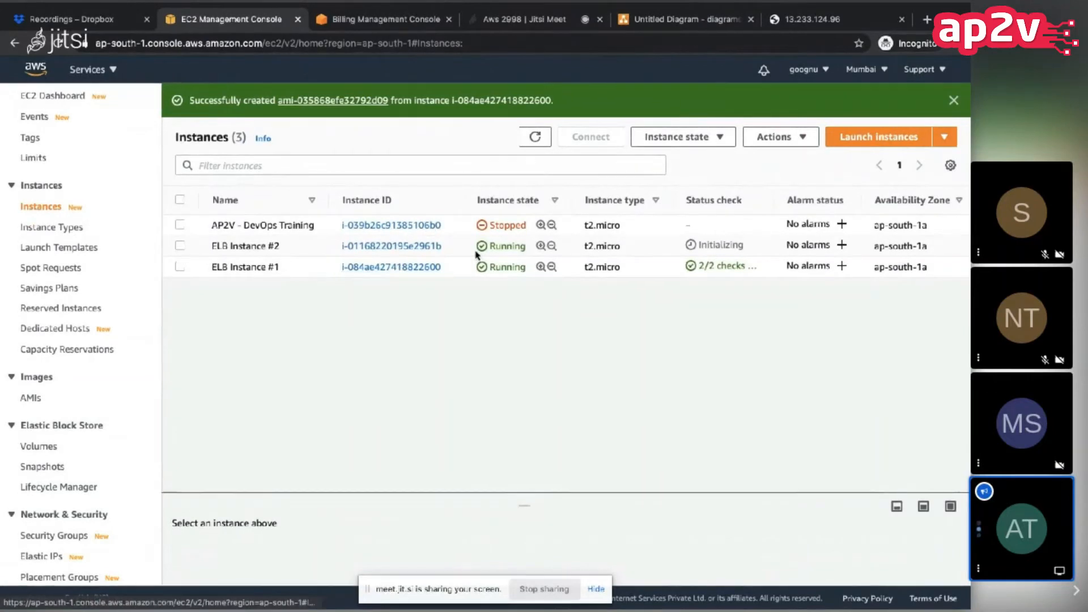
Step: Copy the public IPv4 address of ELB Instance #2 and load 13.232.43.211 in a new browser tab
{"action": "scroll", "coordinate": [498, 246], "scroll_direction": "right", "scroll_amount": 5}
{"action": "scroll", "coordinate": [498, 246], "scroll_direction": "right", "scroll_amount": 5}
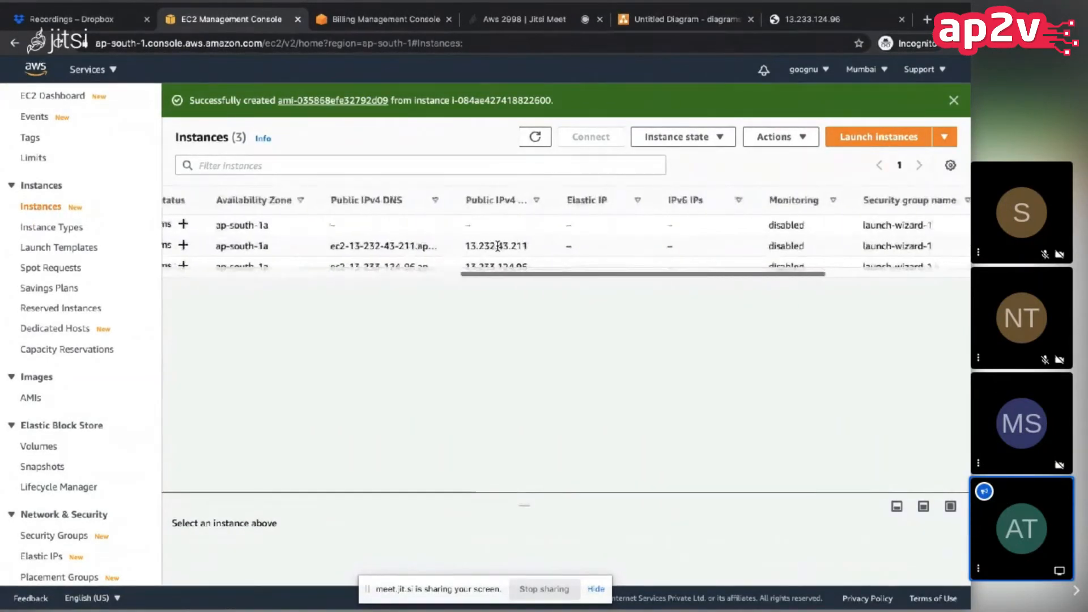
{"action": "scroll", "coordinate": [497, 250], "scroll_direction": "left", "scroll_amount": 10}
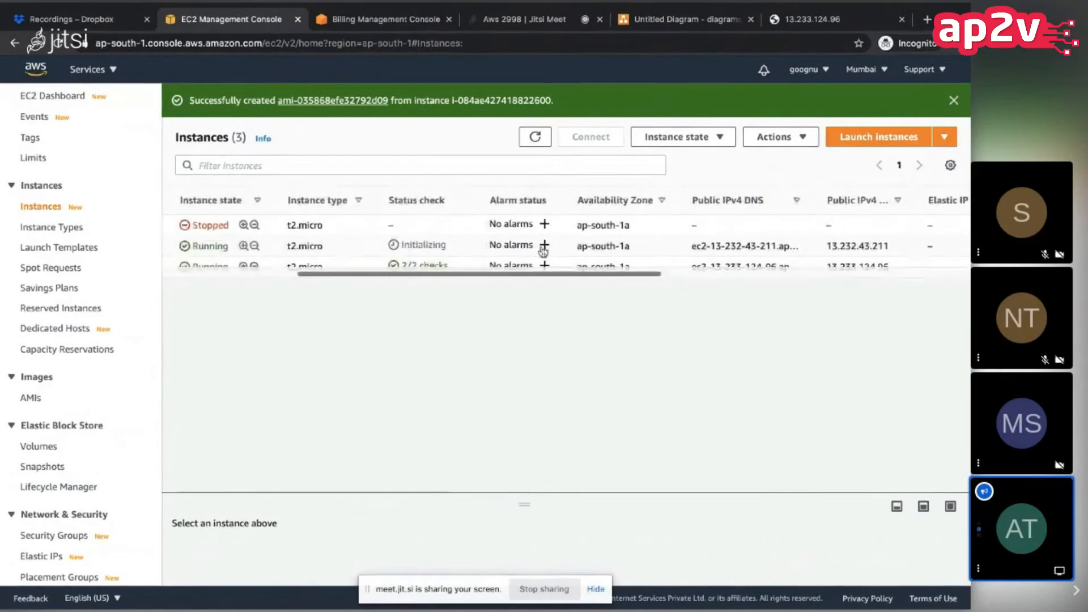
{"action": "double_click", "coordinate": [831, 246]}
{"action": "key", "text": "ctrl+c"}
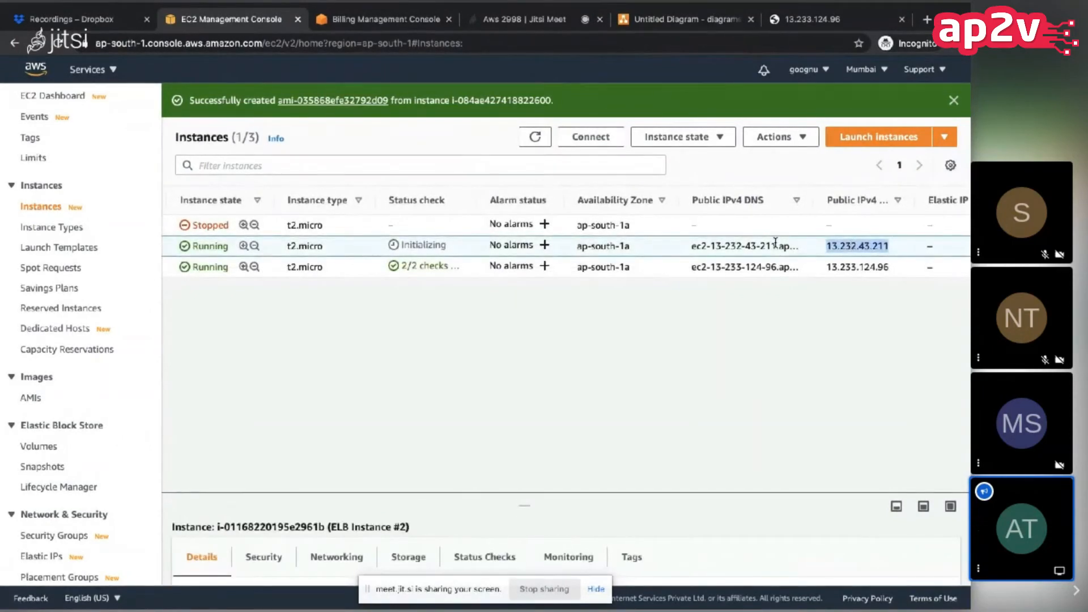
{"action": "scroll", "coordinate": [587, 245], "scroll_direction": "left", "scroll_amount": 1}
{"action": "scroll", "coordinate": [587, 245], "scroll_direction": "left", "scroll_amount": 5}
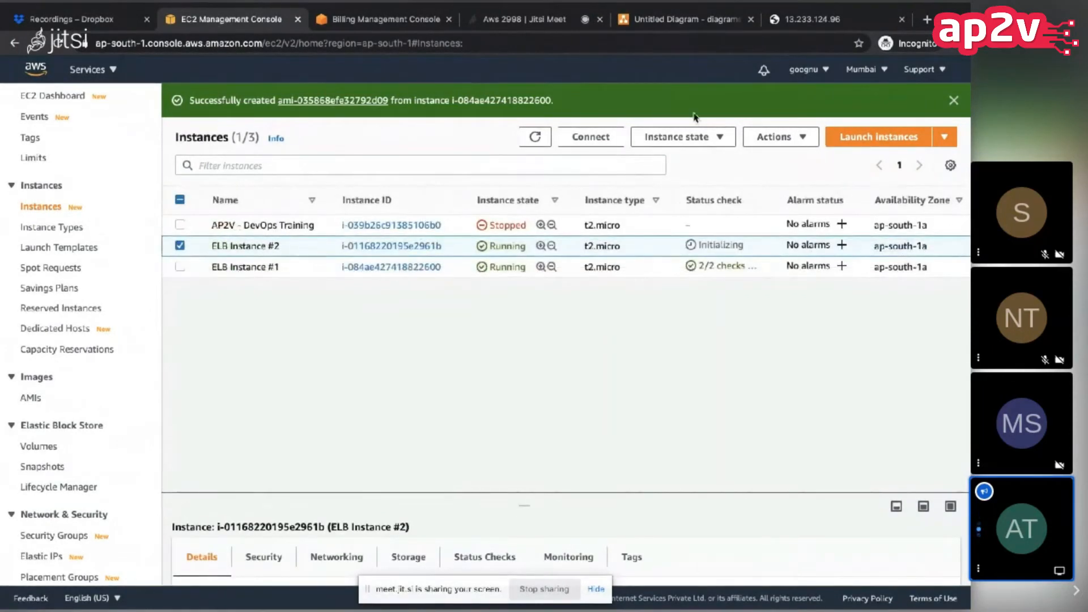
{"action": "left_click", "coordinate": [816, 19]}
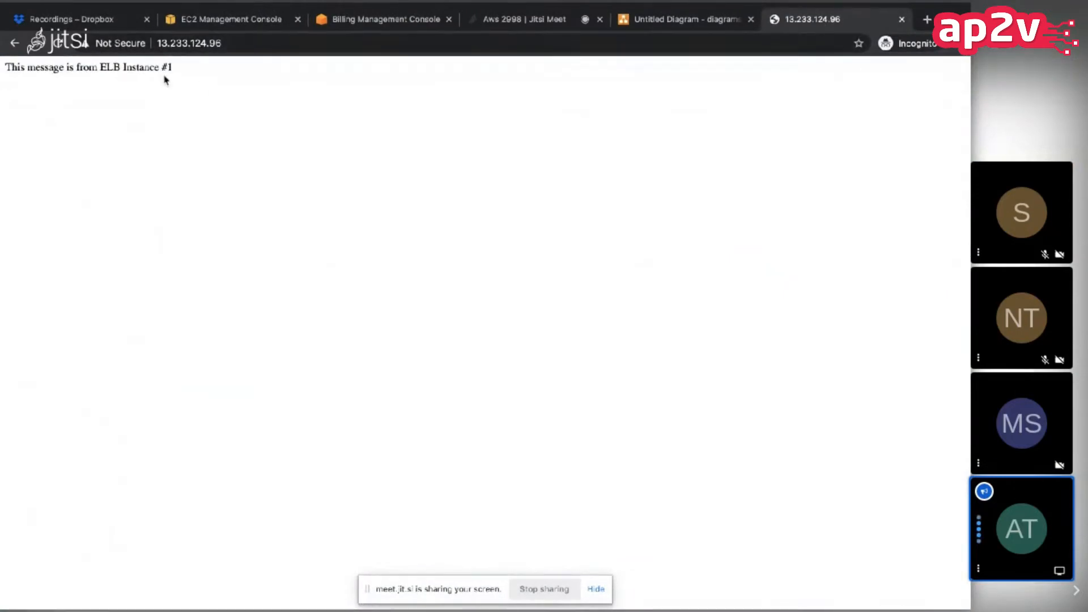
{"action": "left_click", "coordinate": [926, 19]}
{"action": "key", "text": "ctrl+v"}
{"action": "key", "text": "Return"}
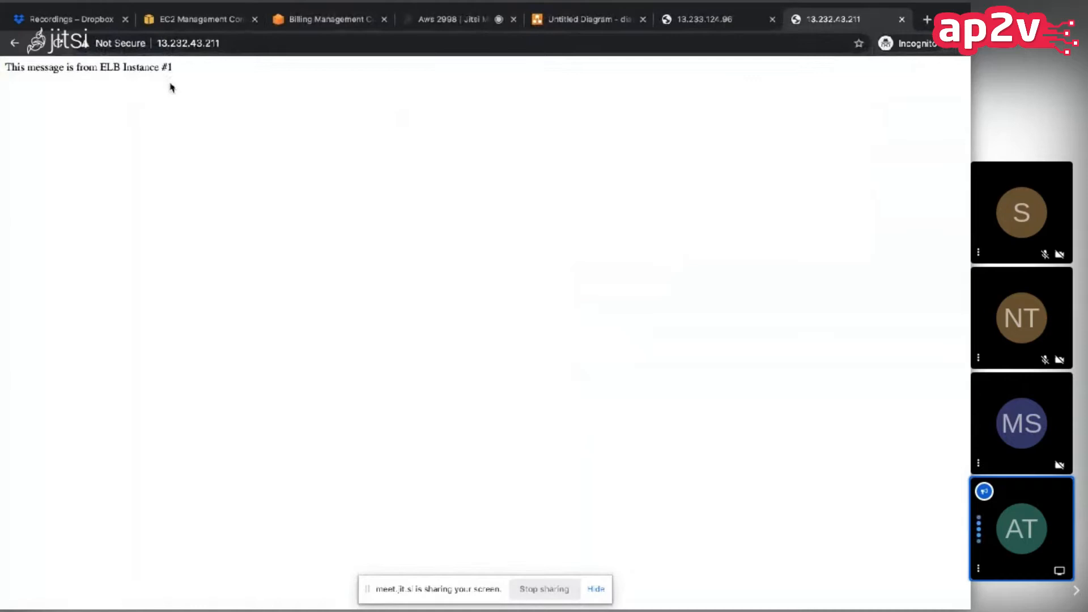
Step: Switch to a new terminal session and connect over SSH to 13.232.43.211 as ubuntu with gg-hadoop.pem, accepting the host key
{"action": "key", "text": "ctrl+Right"}
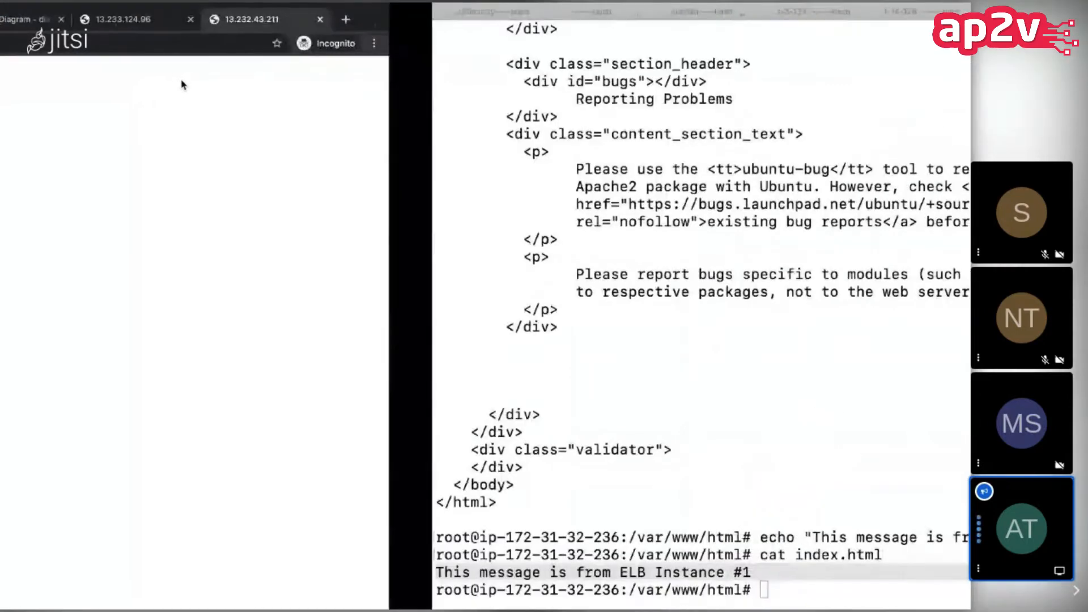
{"action": "key", "text": "super+t"}
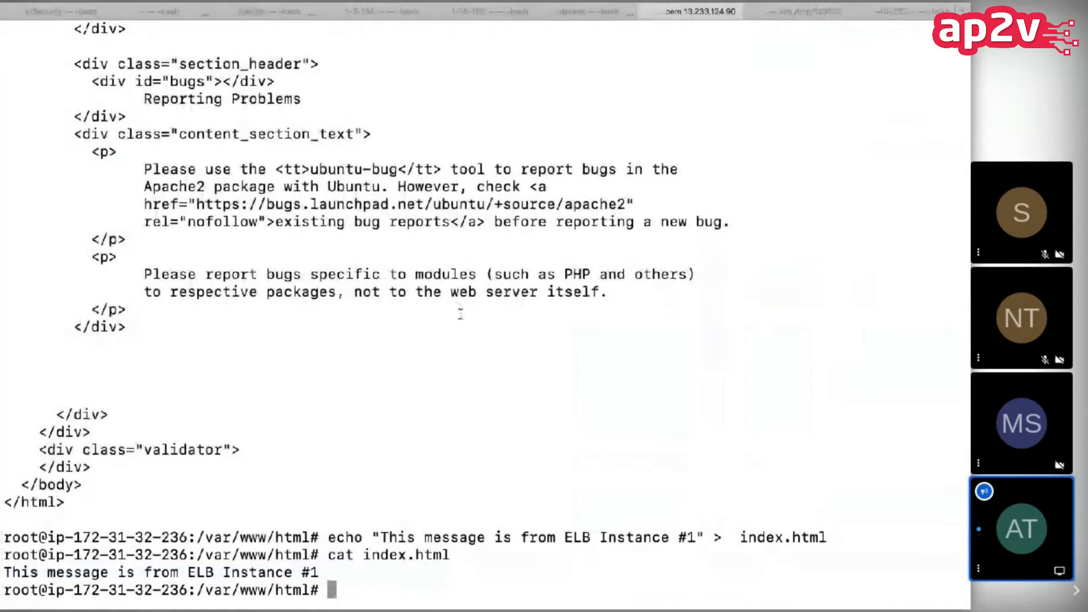
{"action": "key", "text": "Return"}
{"action": "key", "text": "Return"}
{"action": "key", "text": "Return"}
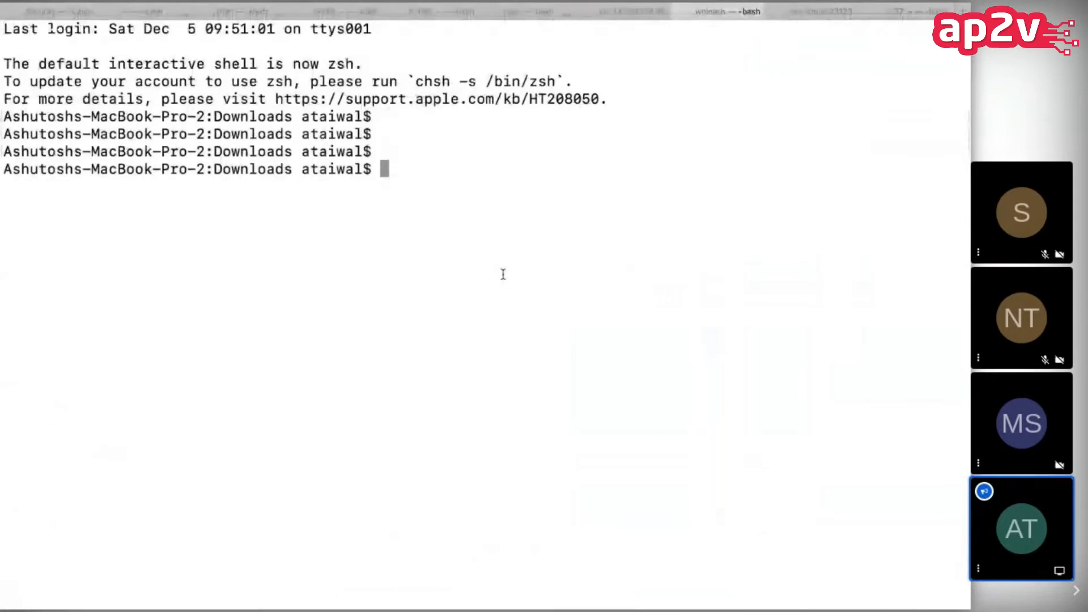
{"action": "key", "text": "super+k"}
{"action": "type", "text": "ssh -l ubuntu -i gg-hadoop.pem 13.232.43.211"}
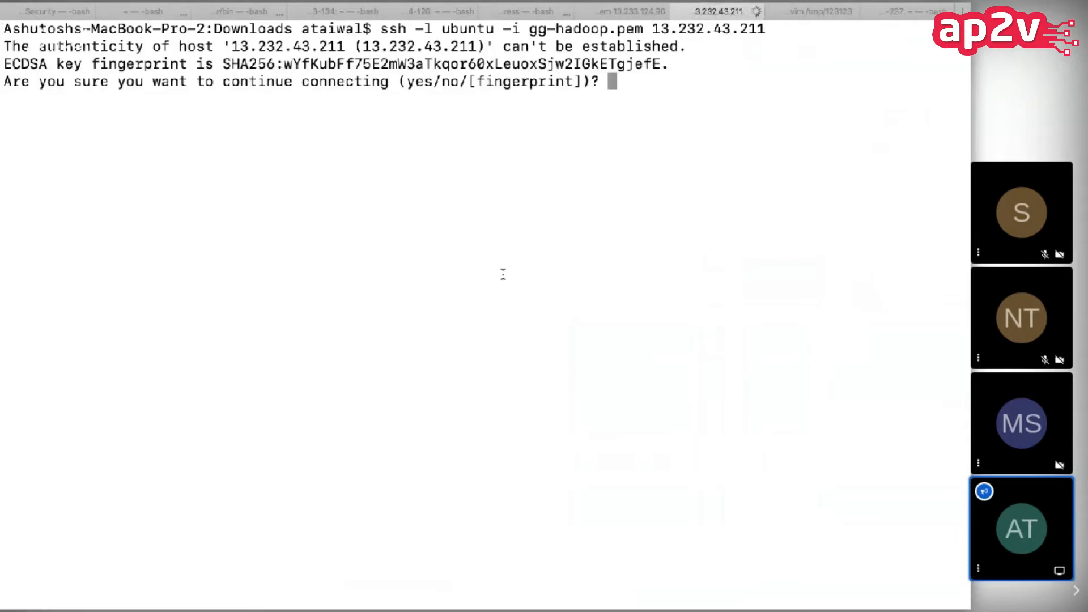
{"action": "type", "text": "yes"}
{"action": "key", "text": "Return"}
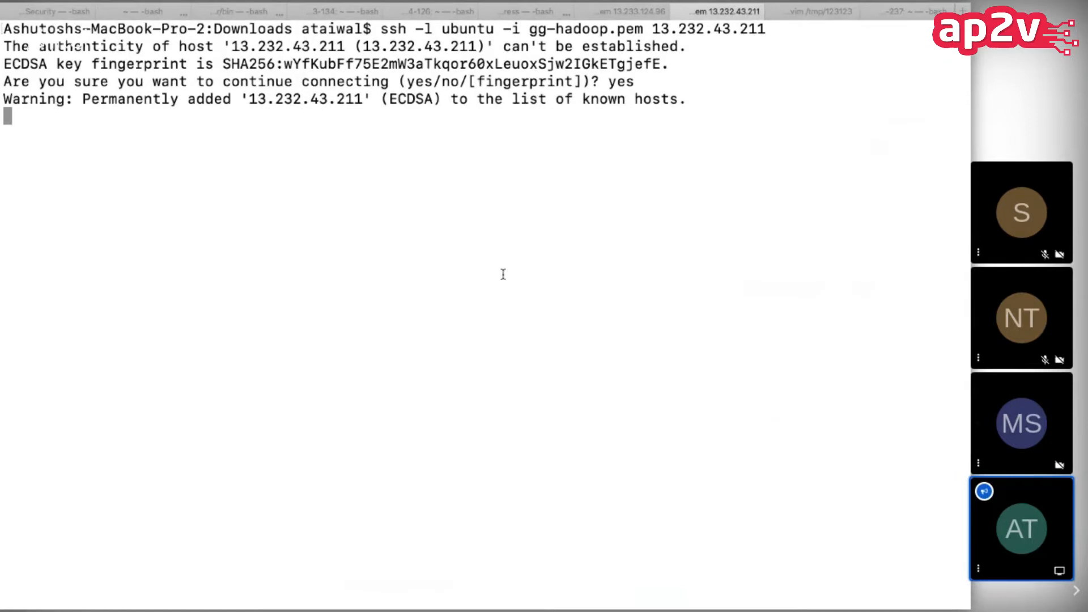
Step: Open a root shell with sudo -i and change to the /var/www/html/ directory
{"action": "type", "text": "sudo -i"}
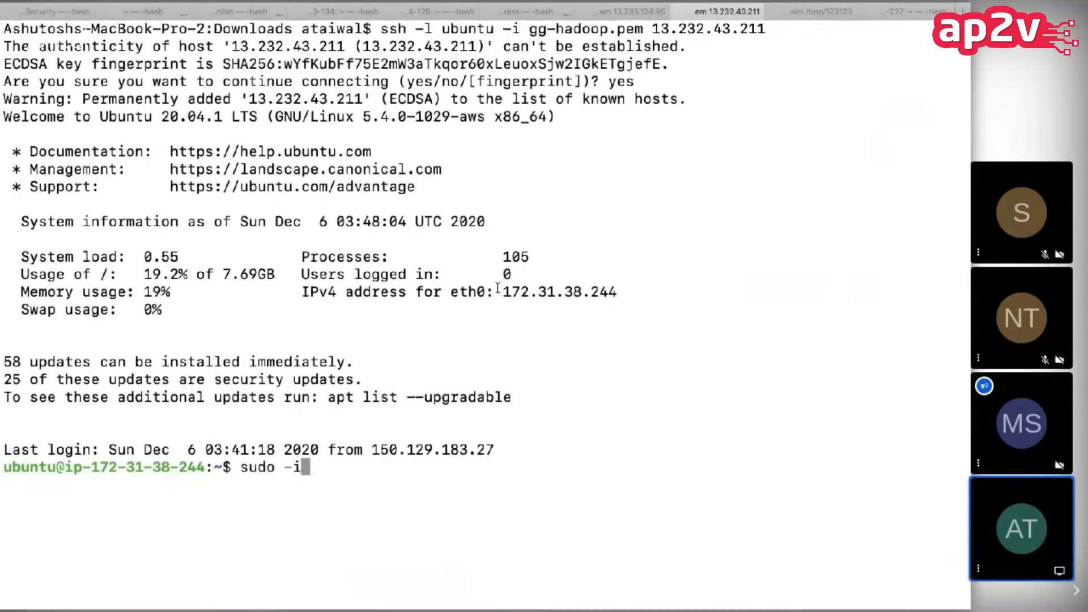
{"action": "key", "text": "Return"}
{"action": "type", "text": "cd /var/www/html/"}
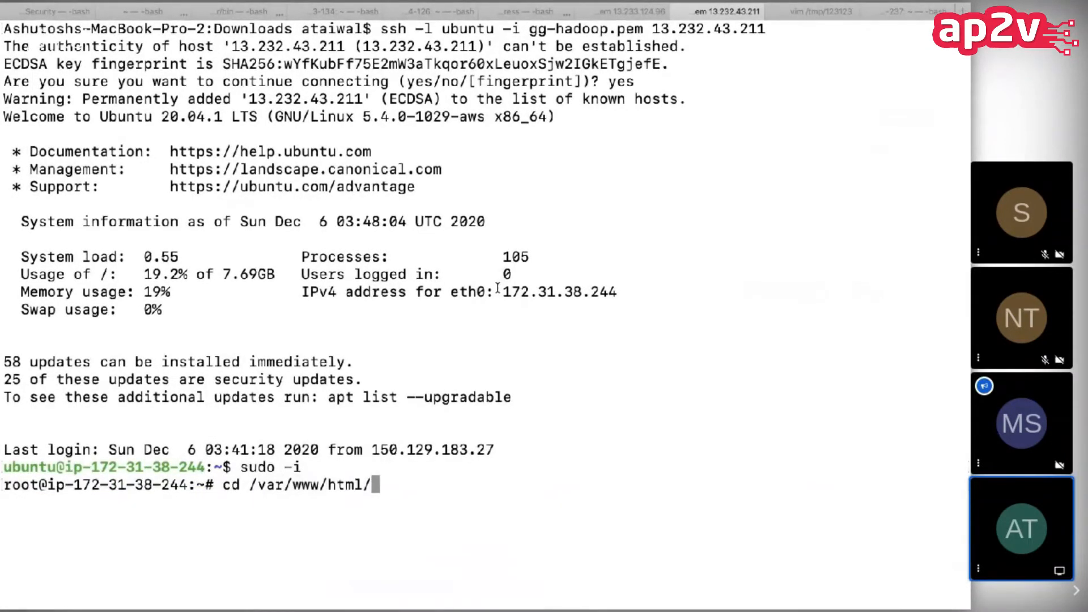
{"action": "key", "text": "Return"}
Step: Edit index.html in vim to read "This message is from ELB Instance #2", save it, and log out of the server
{"action": "type", "text": "vim index.html"}
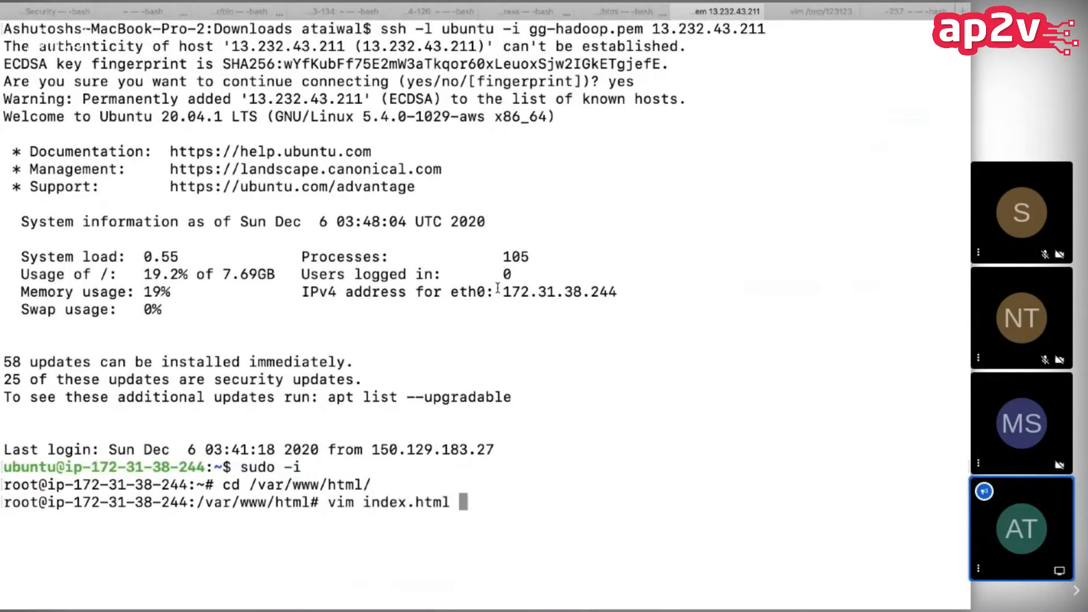
{"action": "key", "text": "Return"}
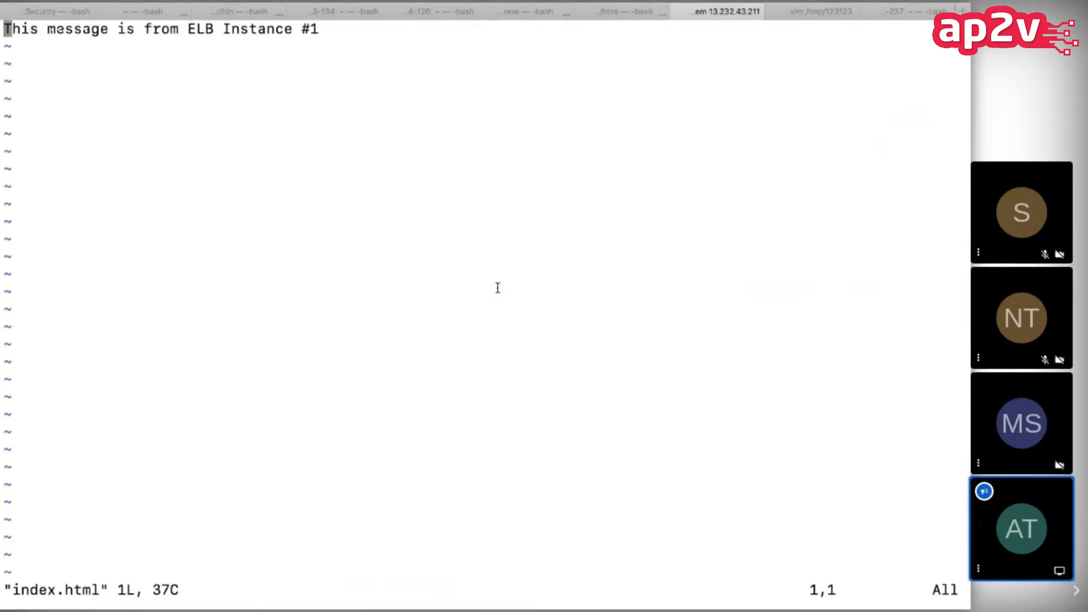
{"action": "key", "text": "shift+a"}
{"action": "type", "text": "2"}
{"action": "key", "text": "Escape"}
{"action": "type", "text": ":wq"}
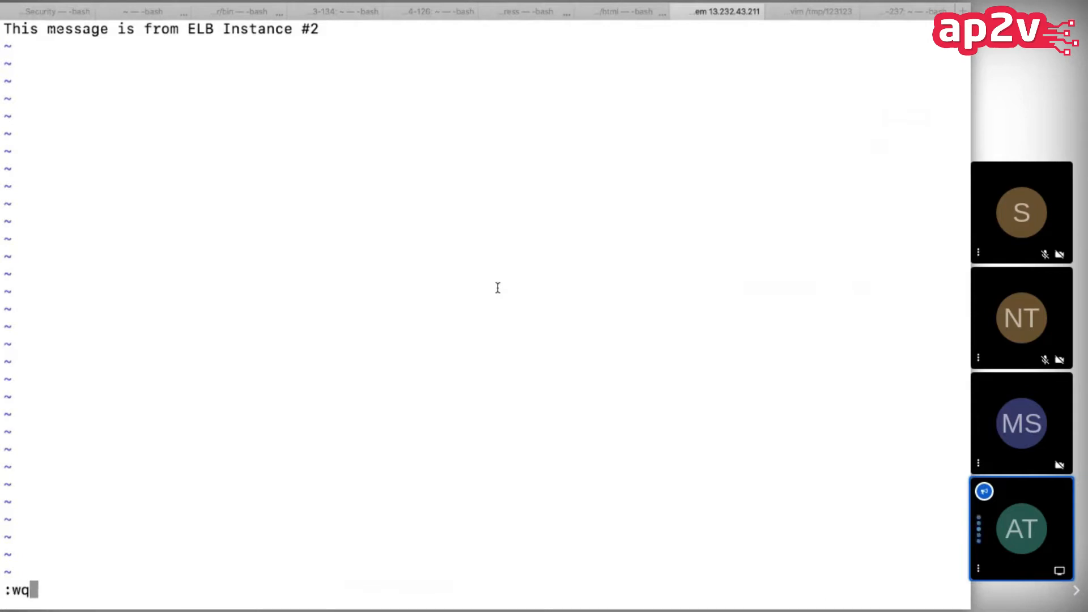
{"action": "key", "text": "Return"}
{"action": "key", "text": "ctrl+d"}
{"action": "key", "text": "ctrl+d"}
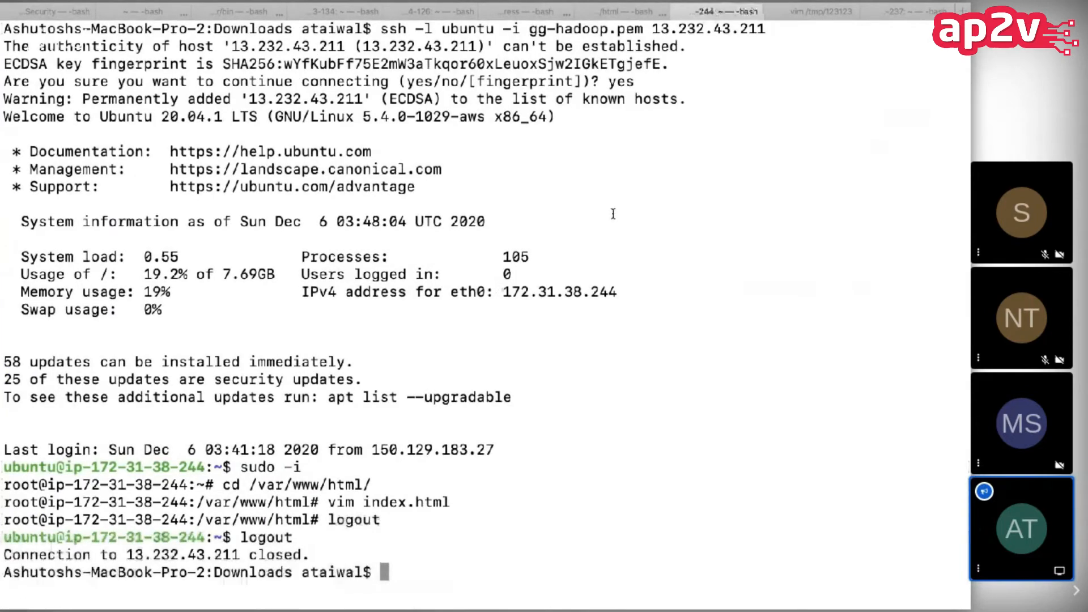
Step: Switch to the browser, reload the 13.232.43.211 page, and compare it with the 13.233.124.96 page
{"action": "key", "text": "super+Tab"}
{"action": "key", "text": "super+r"}
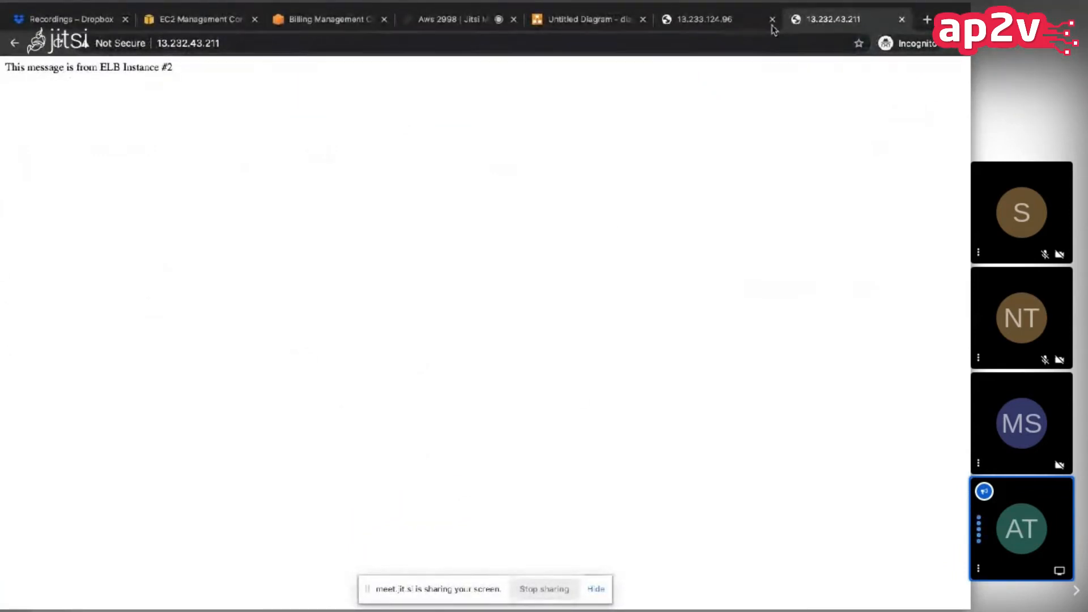
{"action": "left_click", "coordinate": [747, 21]}
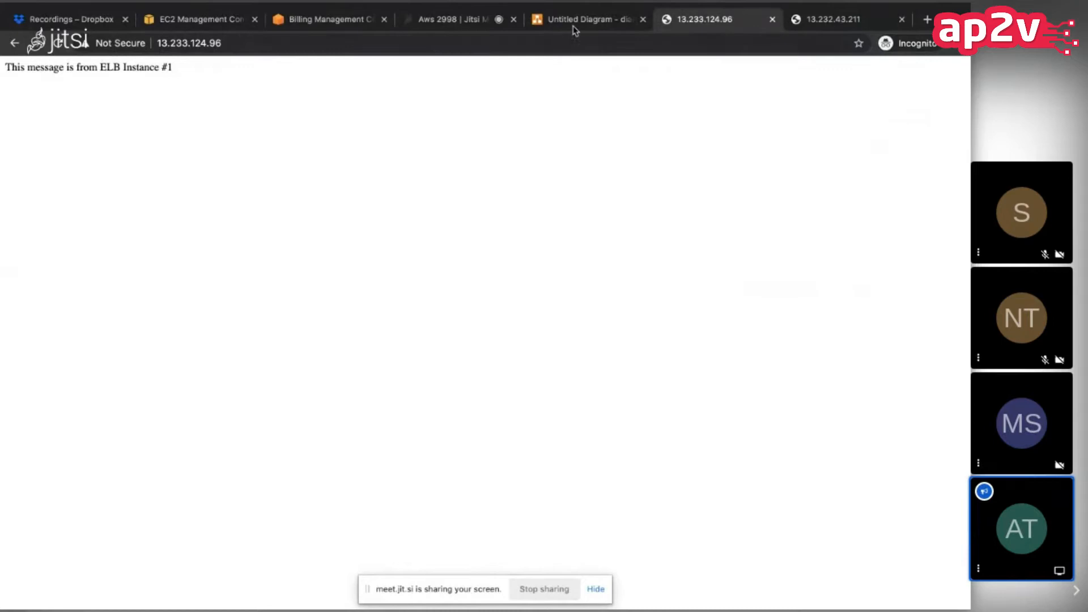
Step: Switch to the diagrams.net drawing and point out the first two server boxes and the Elastic Load Balancer box
{"action": "left_click", "coordinate": [592, 19]}
{"action": "left_click", "coordinate": [284, 347]}
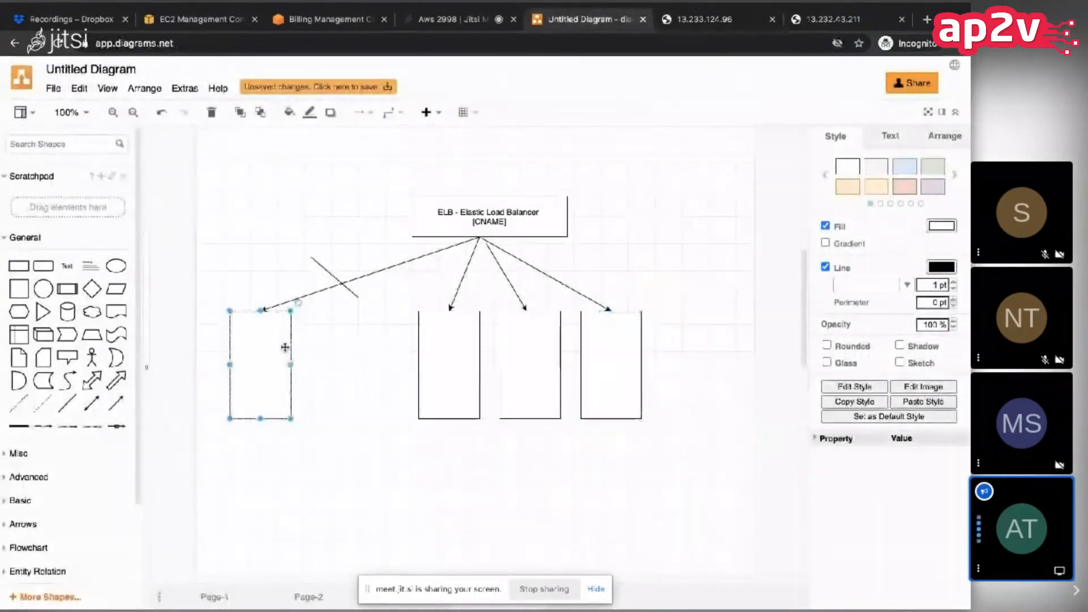
{"action": "left_click", "coordinate": [445, 371]}
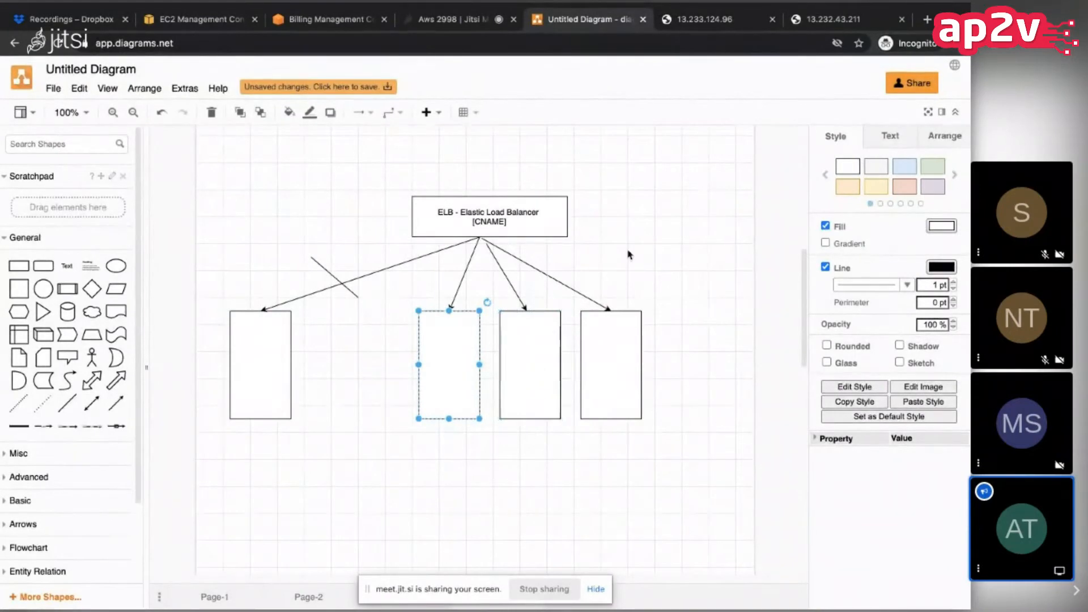
{"action": "left_click", "coordinate": [438, 199]}
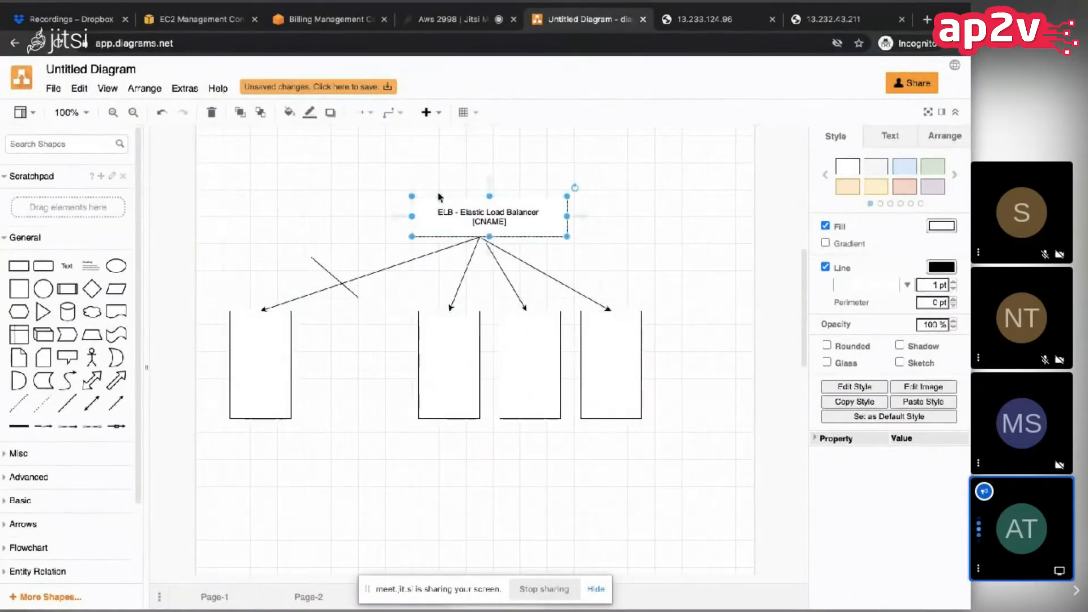
Step: Return to the EC2 console and open the Load Balancers page
{"action": "left_click", "coordinate": [211, 19]}
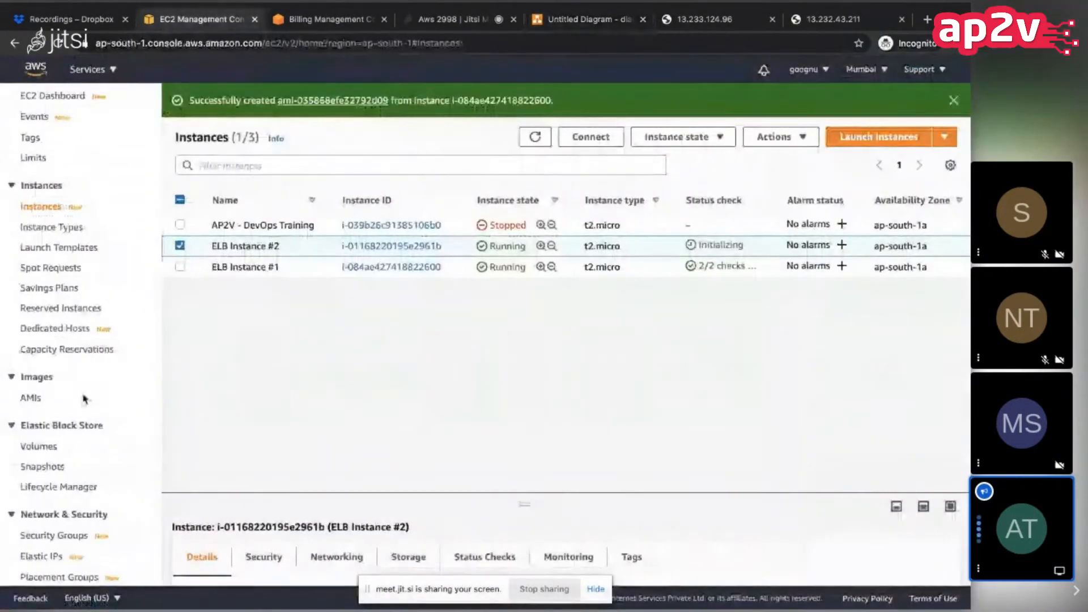
{"action": "scroll", "coordinate": [84, 399], "scroll_direction": "down", "scroll_amount": 5}
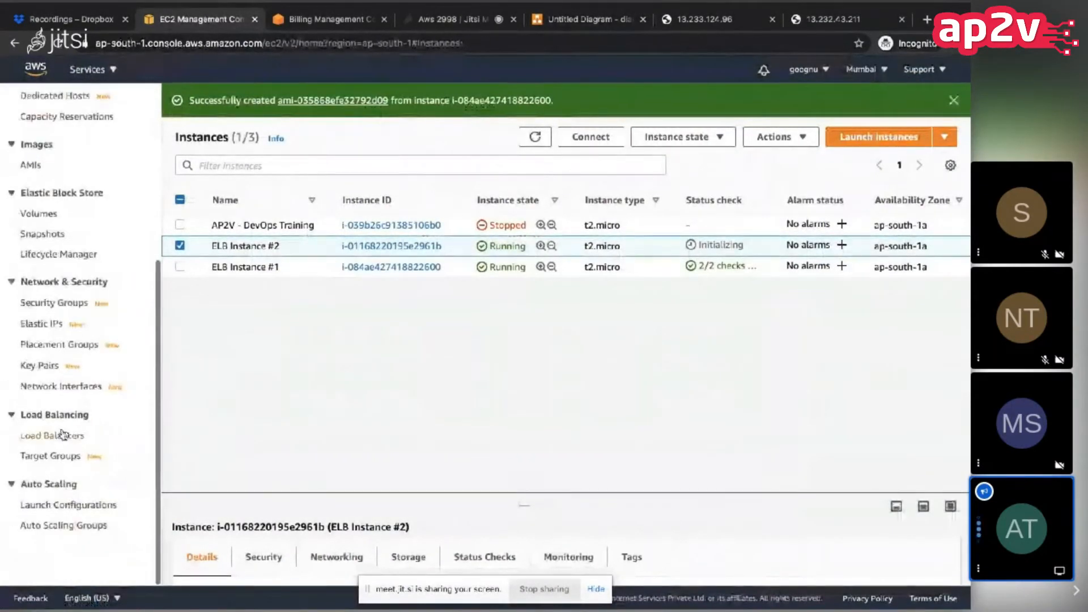
{"action": "left_click", "coordinate": [63, 436]}
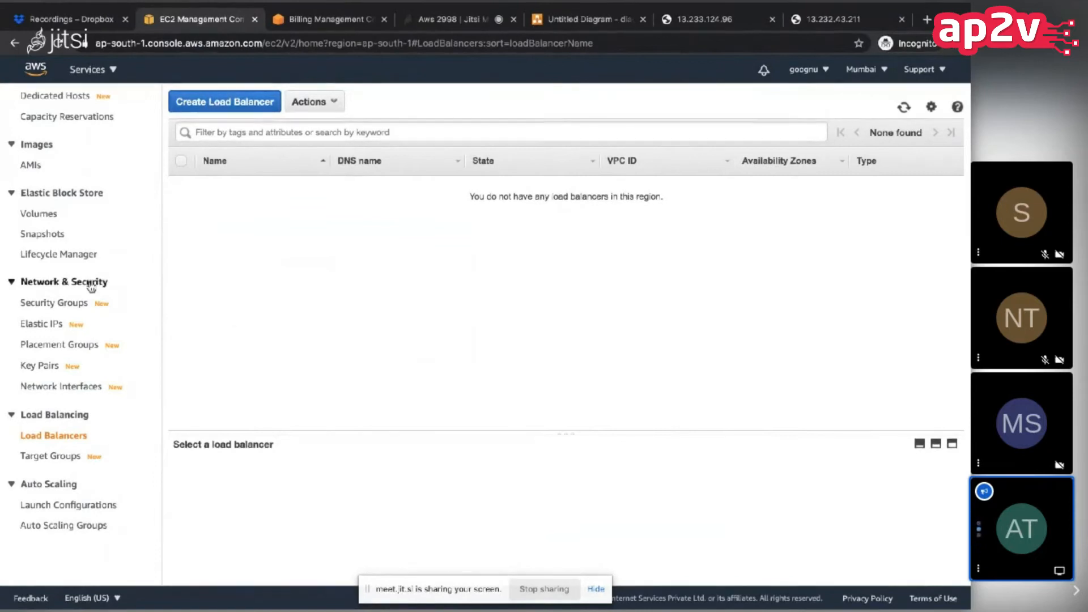
{"action": "scroll", "coordinate": [90, 286], "scroll_direction": "up", "scroll_amount": 3}
{"action": "scroll", "coordinate": [91, 286], "scroll_direction": "up", "scroll_amount": 2}
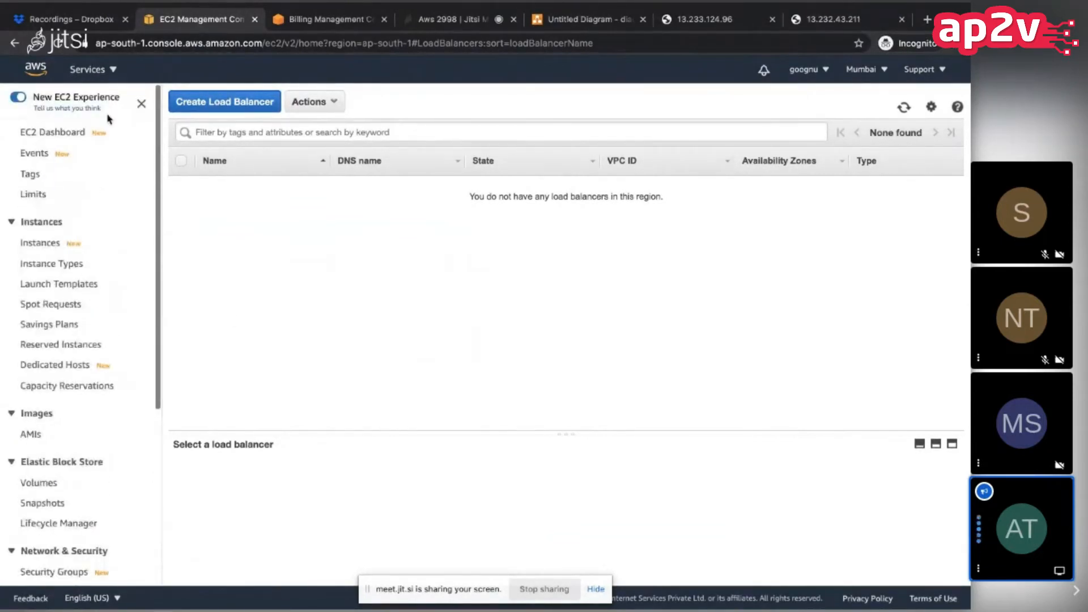
{"action": "scroll", "coordinate": [55, 245], "scroll_direction": "down", "scroll_amount": 1}
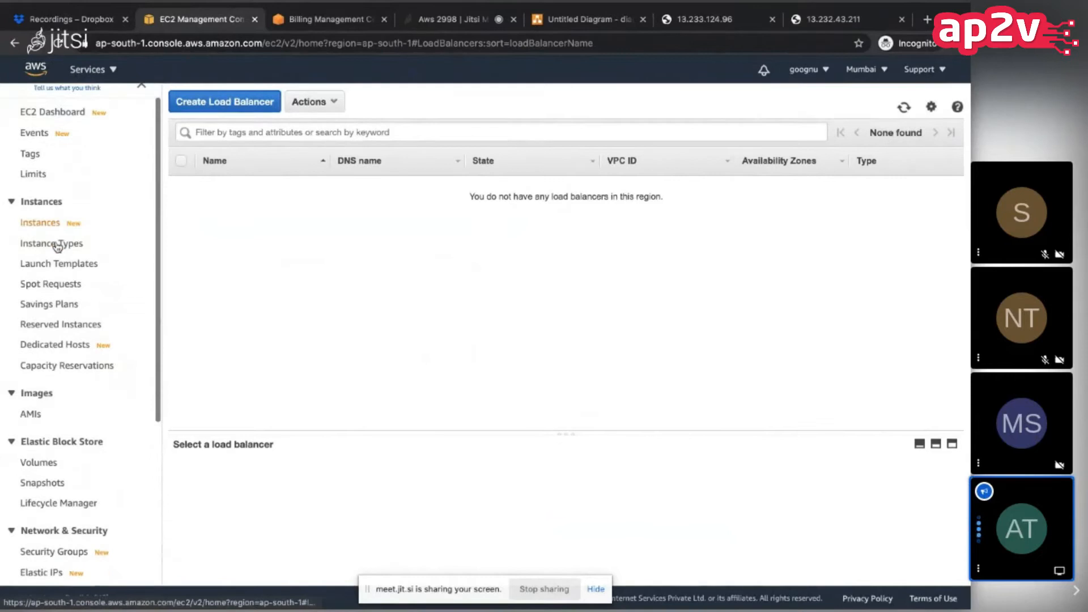
{"action": "scroll", "coordinate": [56, 246], "scroll_direction": "down", "scroll_amount": 4}
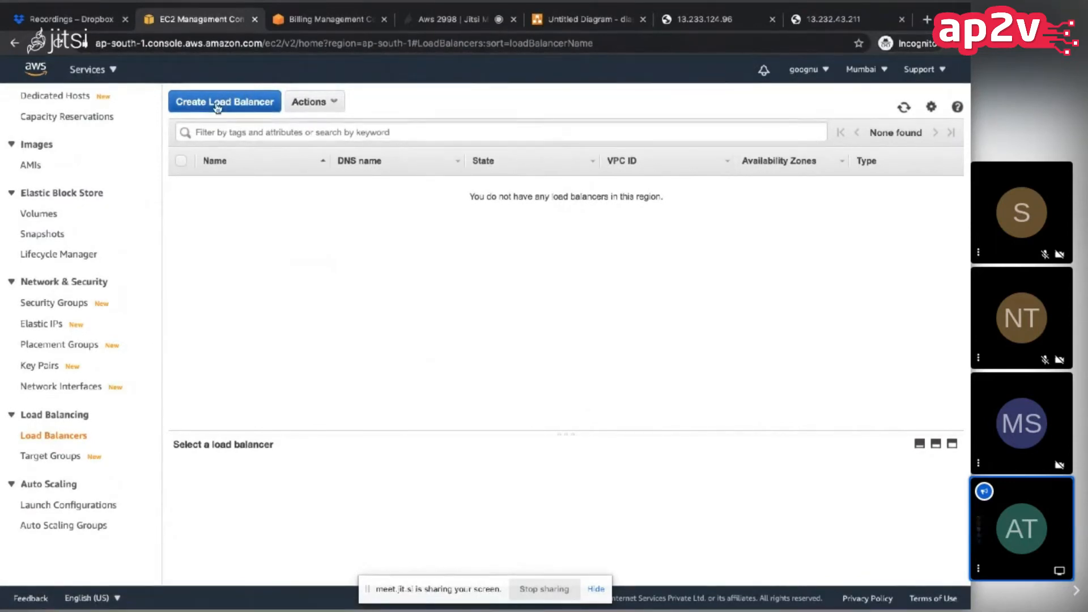
Step: Switch to the diagrams.net drawing and delete the short line crossing the first server's arrow
{"action": "left_click", "coordinate": [589, 19]}
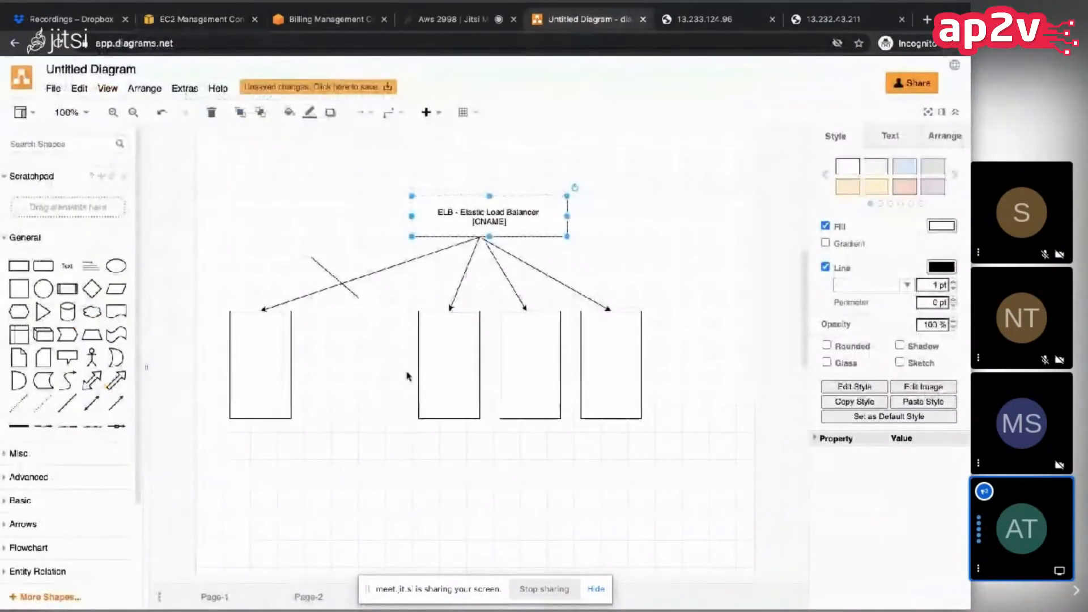
{"action": "left_click", "coordinate": [269, 362]}
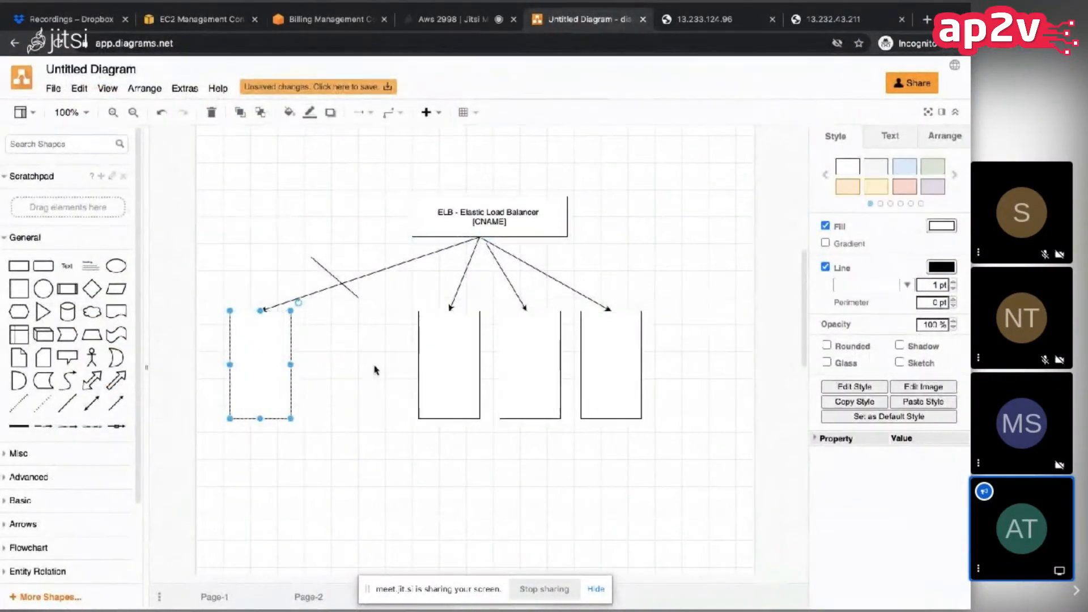
{"action": "left_click", "coordinate": [341, 306]}
{"action": "left_click", "coordinate": [351, 298]}
{"action": "key", "text": "Delete"}
Step: Move the first server box and its arrow beside the other three servers, and raise the Elastic Load Balancer box
{"action": "left_click", "coordinate": [250, 356]}
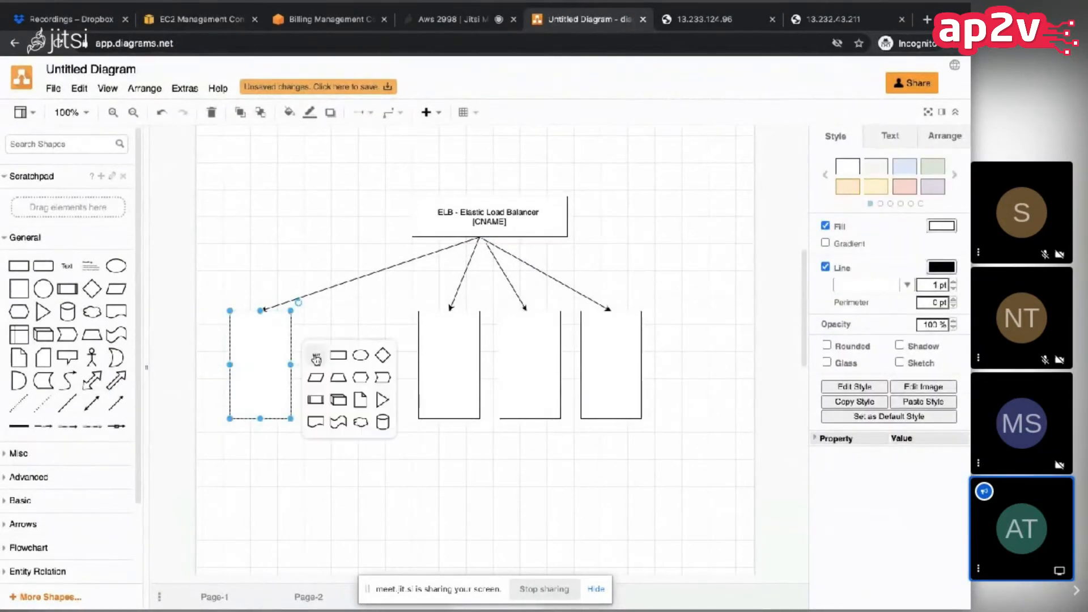
{"action": "left_click_drag", "start_coordinate": [283, 357], "coordinate": [385, 358]}
{"action": "left_click", "coordinate": [299, 289]}
{"action": "left_click_drag", "start_coordinate": [462, 224], "coordinate": [464, 168]}
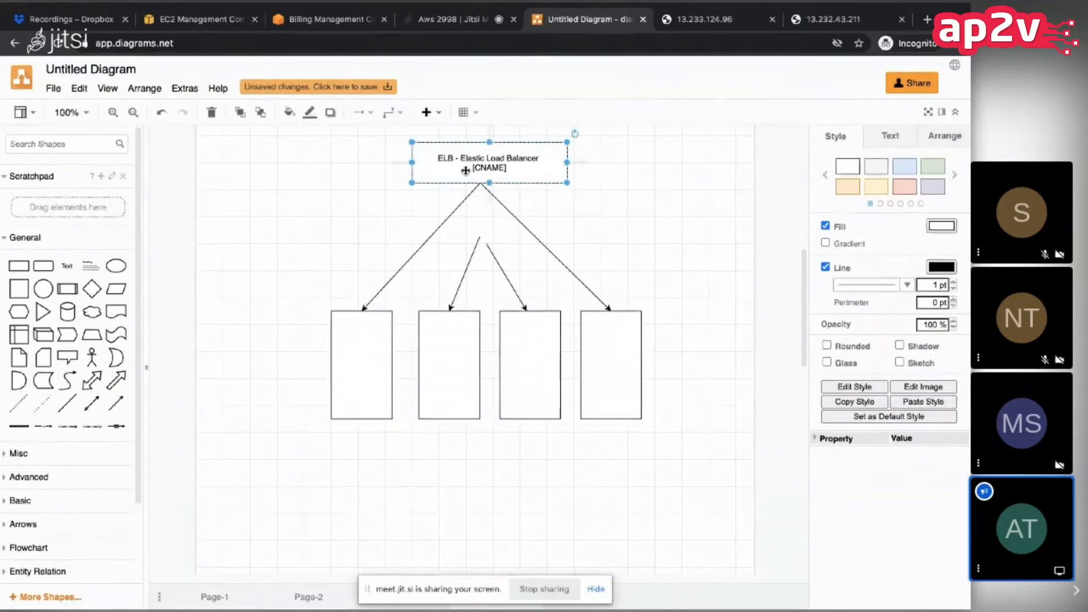
Step: Reattach the arrows to the load balancer's lower edge, the first two from one point and the last two from another
{"action": "left_click", "coordinate": [480, 260]}
{"action": "left_click", "coordinate": [479, 238]}
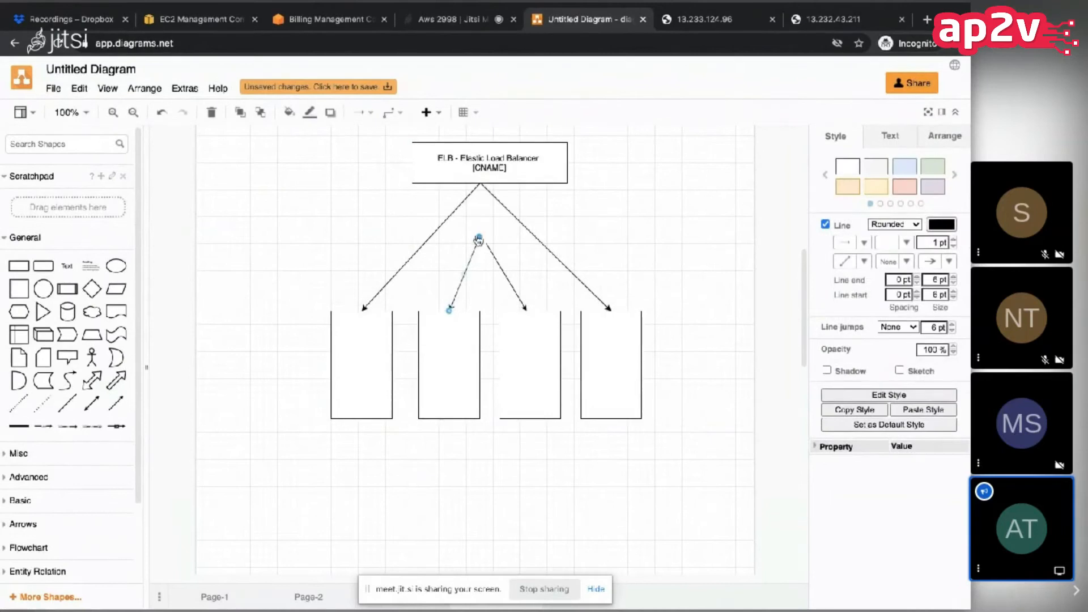
{"action": "key", "text": "Escape"}
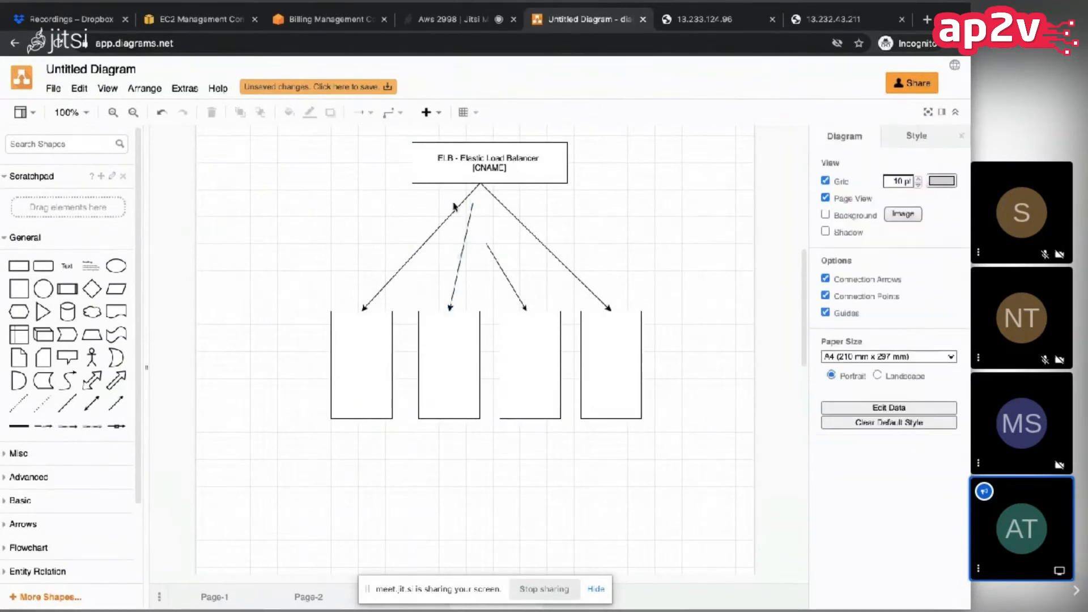
{"action": "left_click", "coordinate": [457, 206]}
{"action": "mouse_move", "coordinate": [479, 183]}
{"action": "left_mouse_down"}
{"action": "mouse_move", "coordinate": [407, 184]}
{"action": "mouse_move", "coordinate": [438, 175]}
{"action": "mouse_move", "coordinate": [433, 185]}
{"action": "mouse_move", "coordinate": [481, 185]}
{"action": "left_mouse_up"}
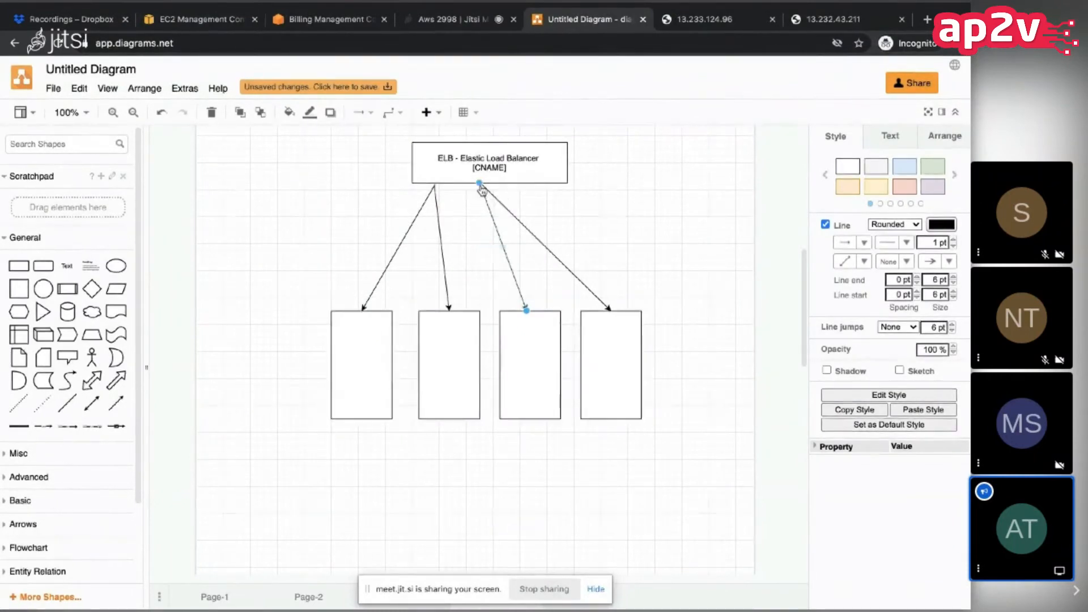
{"action": "left_click", "coordinate": [566, 206]}
Step: Add a circle labelled "TG #1" and place it on the load balancer's lower edge where the first two arrows start
{"action": "left_click_drag", "start_coordinate": [119, 265], "coordinate": [269, 235]}
{"action": "key", "text": "Delete"}
{"action": "left_click_drag", "start_coordinate": [50, 288], "coordinate": [290, 190]}
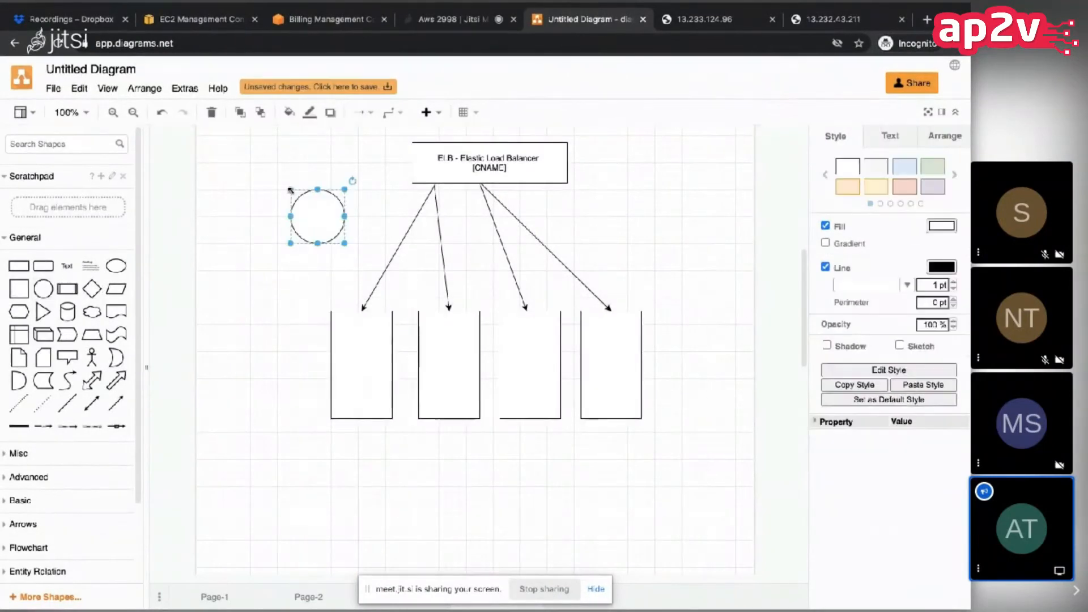
{"action": "double_click", "coordinate": [307, 204]}
{"action": "type", "text": "TG #1"}
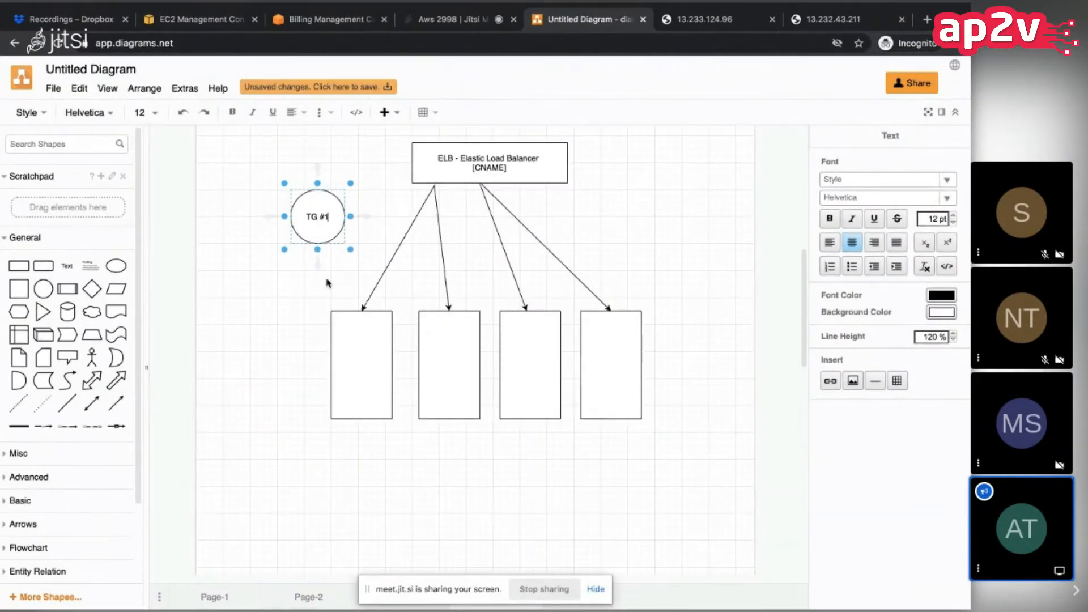
{"action": "left_click", "coordinate": [327, 283]}
{"action": "left_click_drag", "start_coordinate": [320, 213], "coordinate": [432, 185]}
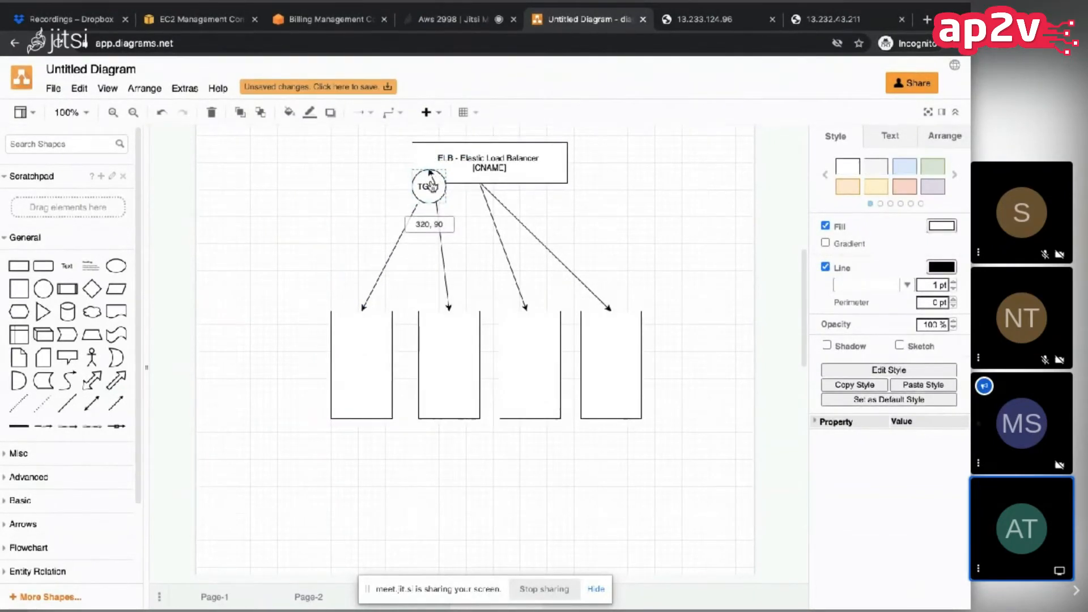
{"action": "right_click", "coordinate": [432, 186]}
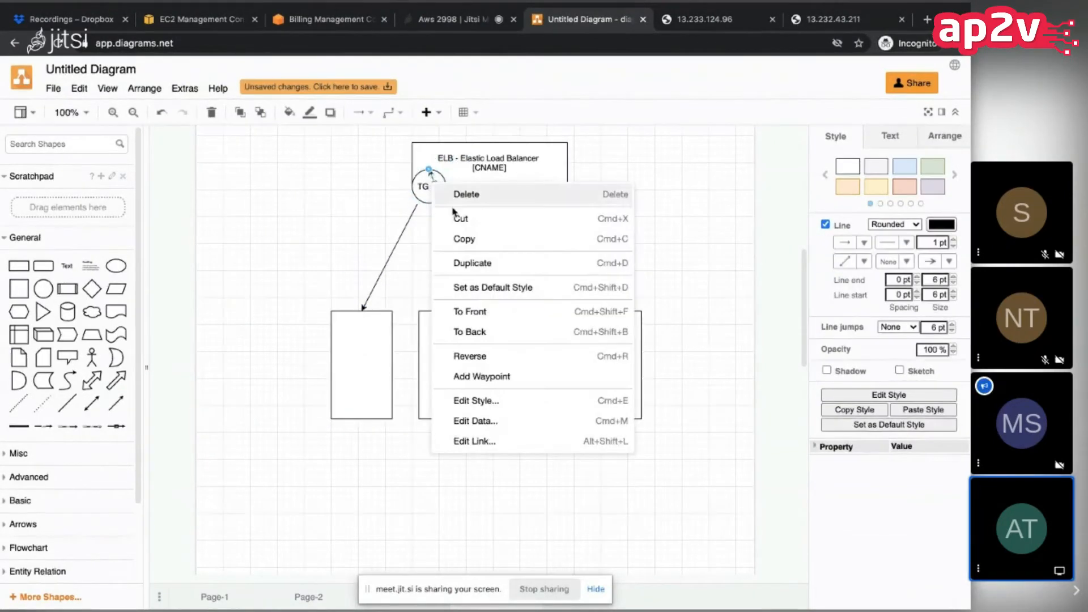
{"action": "left_click", "coordinate": [462, 263]}
{"action": "left_click_drag", "start_coordinate": [427, 191], "coordinate": [460, 192]}
{"action": "key", "text": "super+z"}
Step: Duplicate the TG #1 circle onto the start of the last two arrows and relabel the copy "TG #2"
{"action": "left_click", "coordinate": [344, 219]}
{"action": "left_click", "coordinate": [422, 189]}
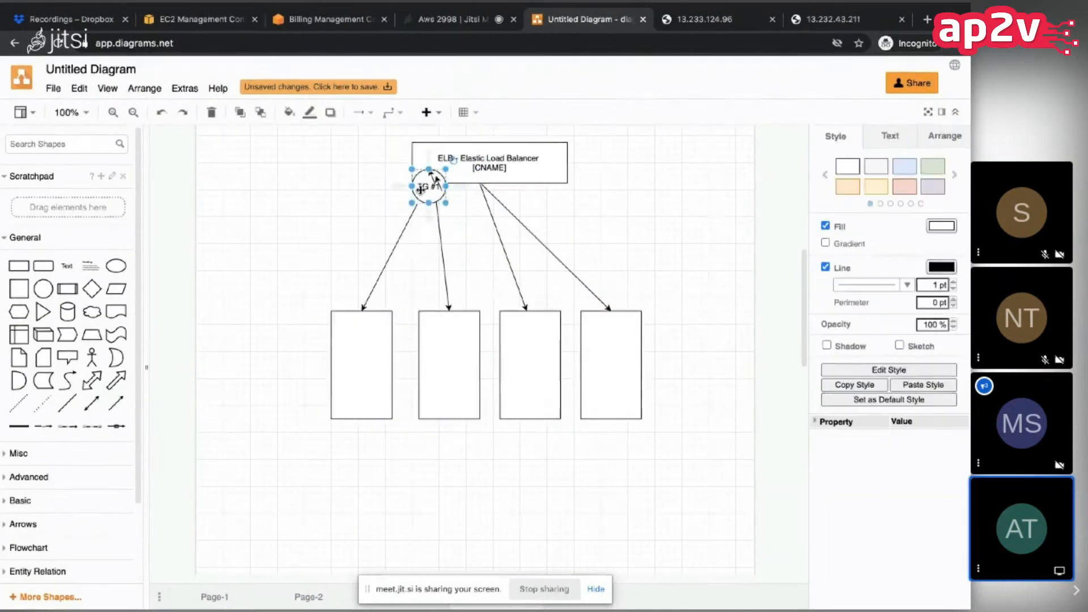
{"action": "right_click", "coordinate": [421, 189]}
{"action": "left_click_drag", "start_coordinate": [430, 196], "coordinate": [478, 189]}
{"action": "double_click", "coordinate": [483, 193]}
{"action": "key", "text": "Right"}
{"action": "key", "text": "BackSpace"}
{"action": "type", "text": "2"}
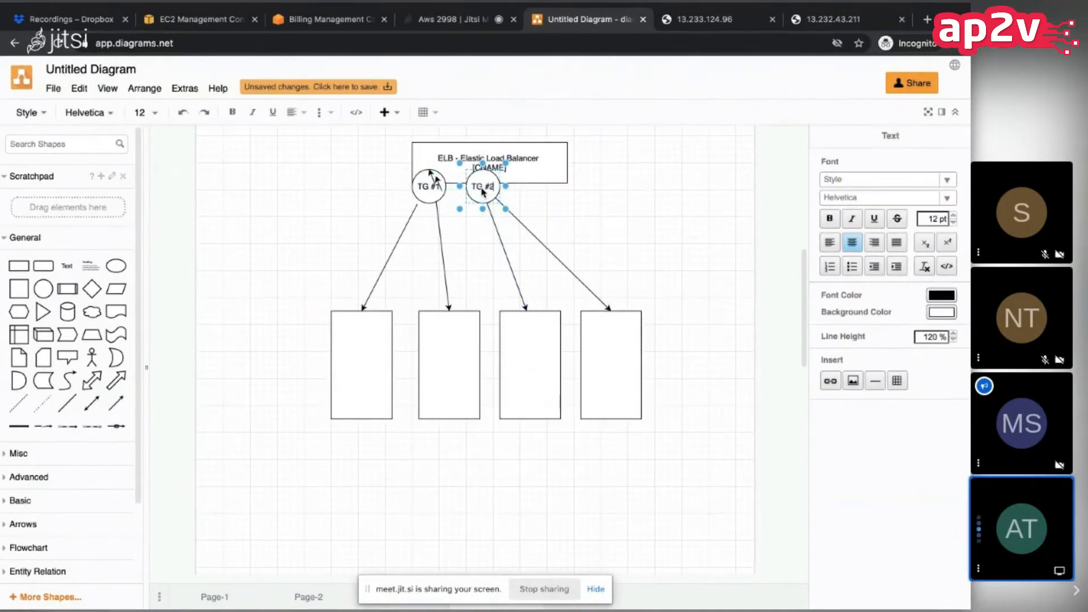
Step: Delete the stray arrow on the TG #1 circle and extend the first server's arrow to meet the circle
{"action": "left_click", "coordinate": [437, 215]}
{"action": "left_click", "coordinate": [448, 194]}
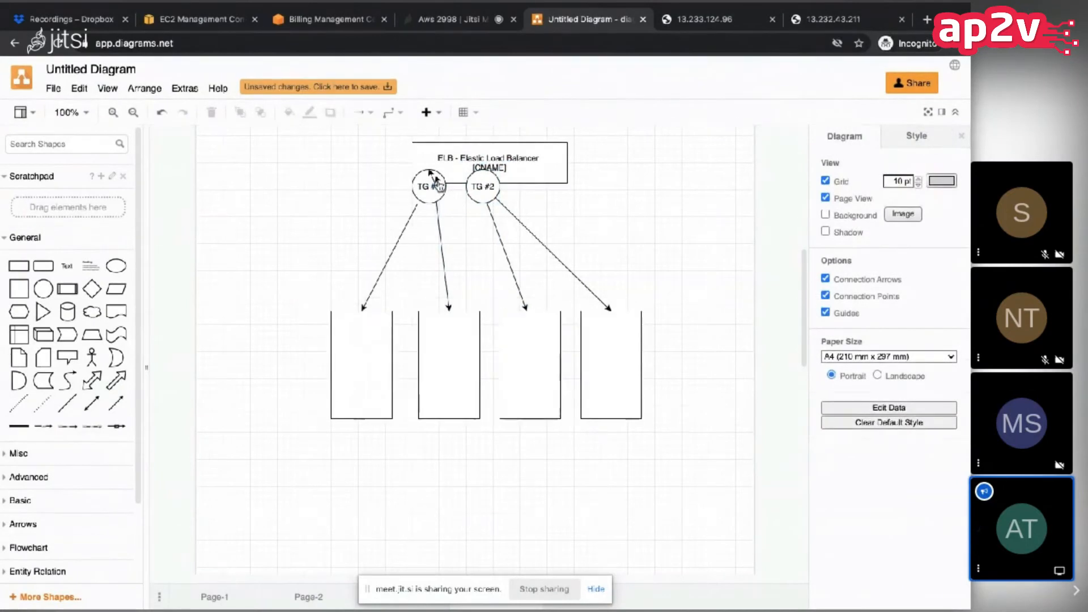
{"action": "left_click", "coordinate": [437, 181]}
{"action": "key", "text": "Delete"}
{"action": "left_click", "coordinate": [411, 219]}
{"action": "left_click_drag", "start_coordinate": [417, 204], "coordinate": [417, 197]}
{"action": "left_click", "coordinate": [343, 205]}
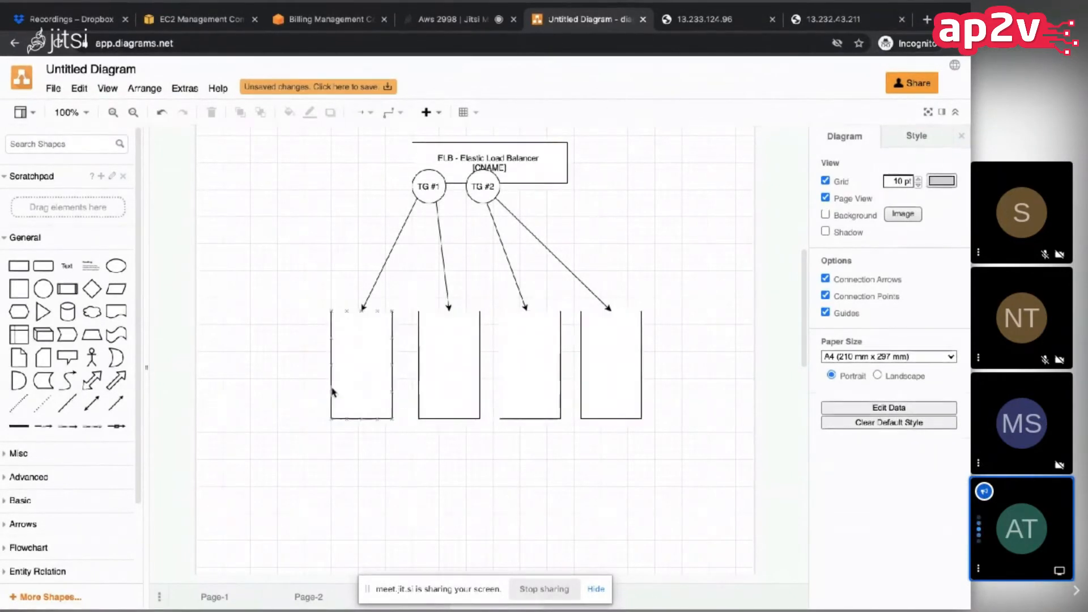
Step: Label the first two server boxes "a.com" and the last two "b.com"
{"action": "double_click", "coordinate": [360, 377]}
{"action": "double_click", "coordinate": [462, 382]}
{"action": "type", "text": "a.com"}
{"action": "left_click", "coordinate": [533, 387]}
{"action": "type", "text": "b.com"}
{"action": "left_click", "coordinate": [606, 366]}
{"action": "type", "text": "b.com"}
{"action": "left_click", "coordinate": [654, 233]}
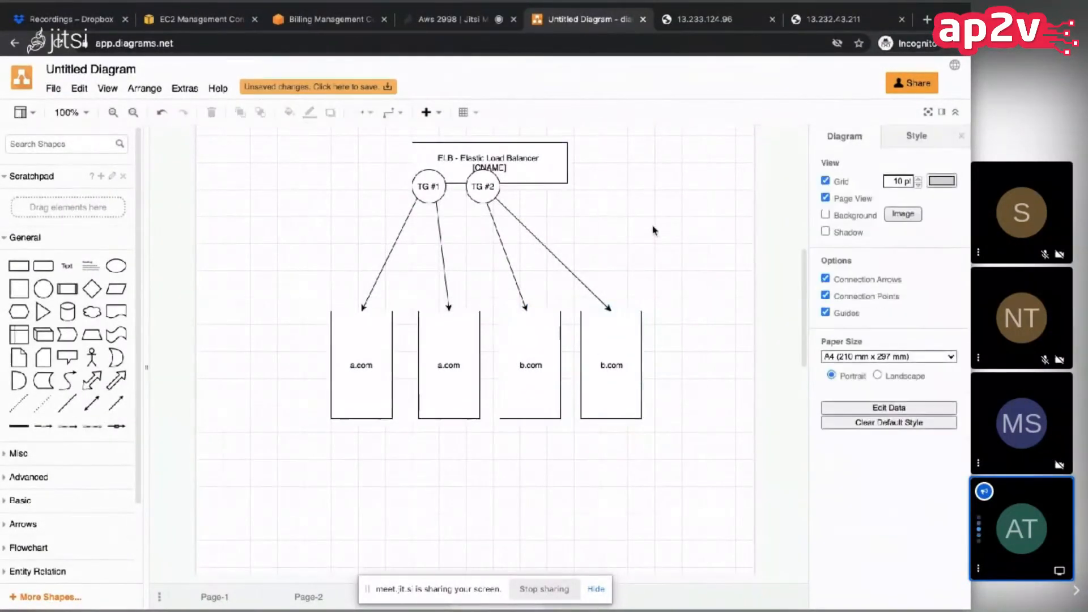
Step: Point out the Elastic Load Balancer box and the TG #1 and TG #2 circles in the drawing
{"action": "left_click", "coordinate": [566, 172]}
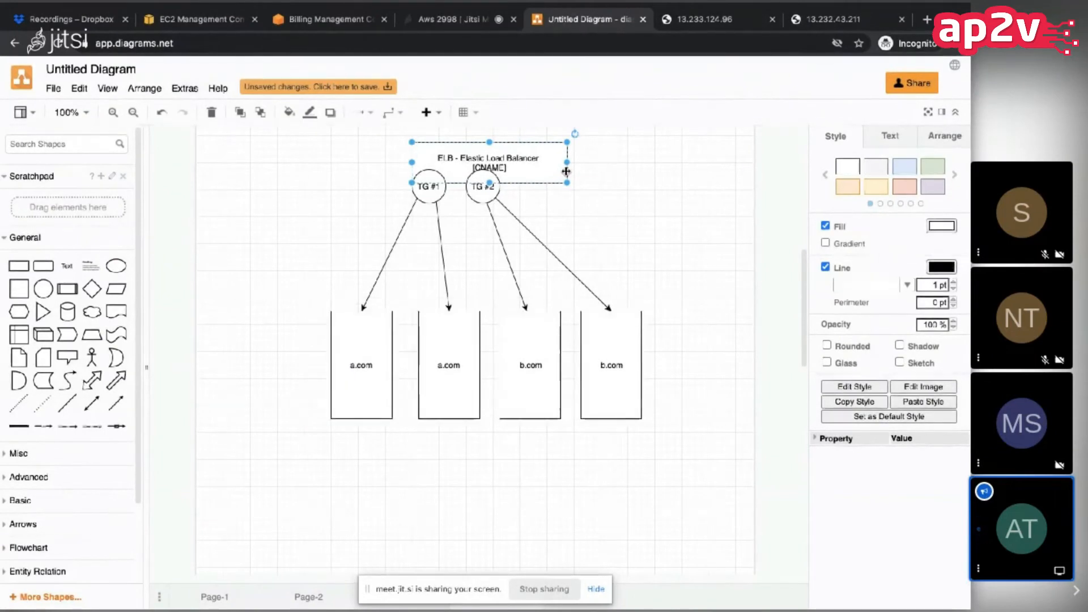
{"action": "left_click", "coordinate": [439, 180]}
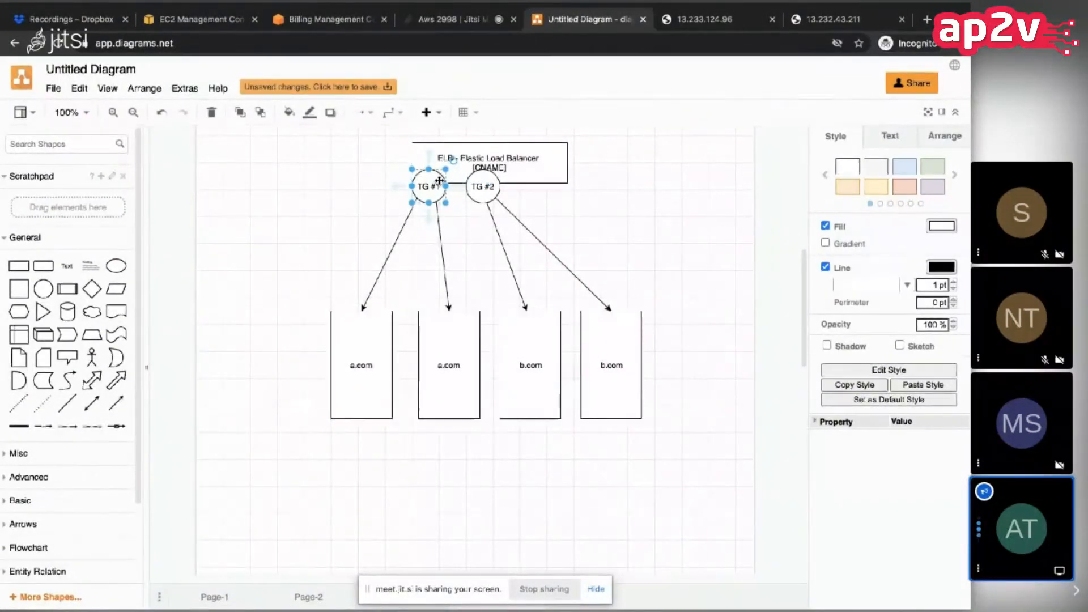
{"action": "left_click", "coordinate": [486, 198]}
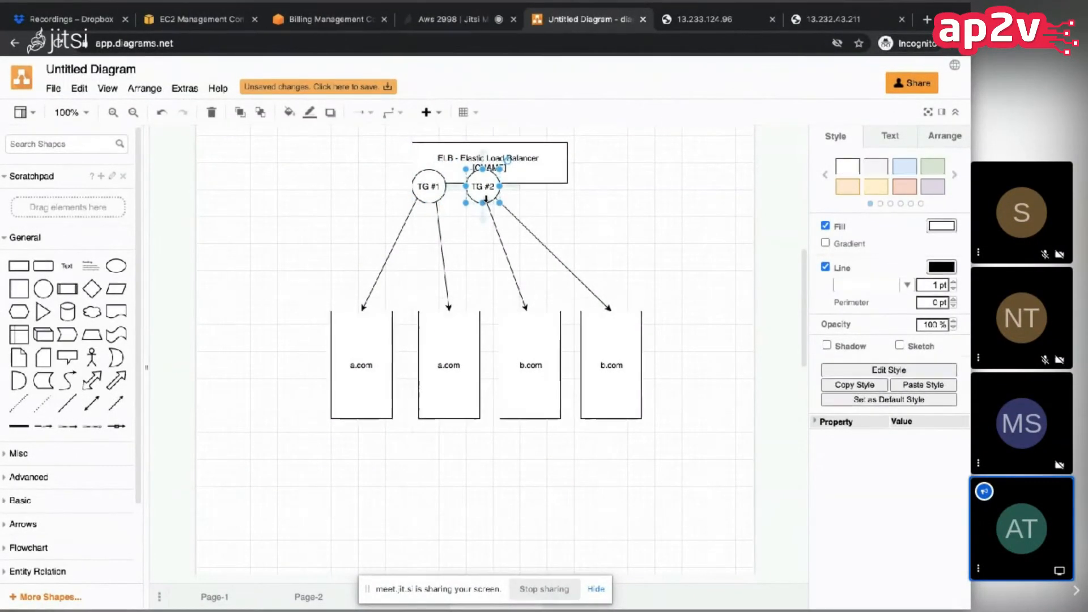
Step: Return to the EC2 console, open the Target Groups page, and delete the AP-TG target group
{"action": "left_click", "coordinate": [196, 18]}
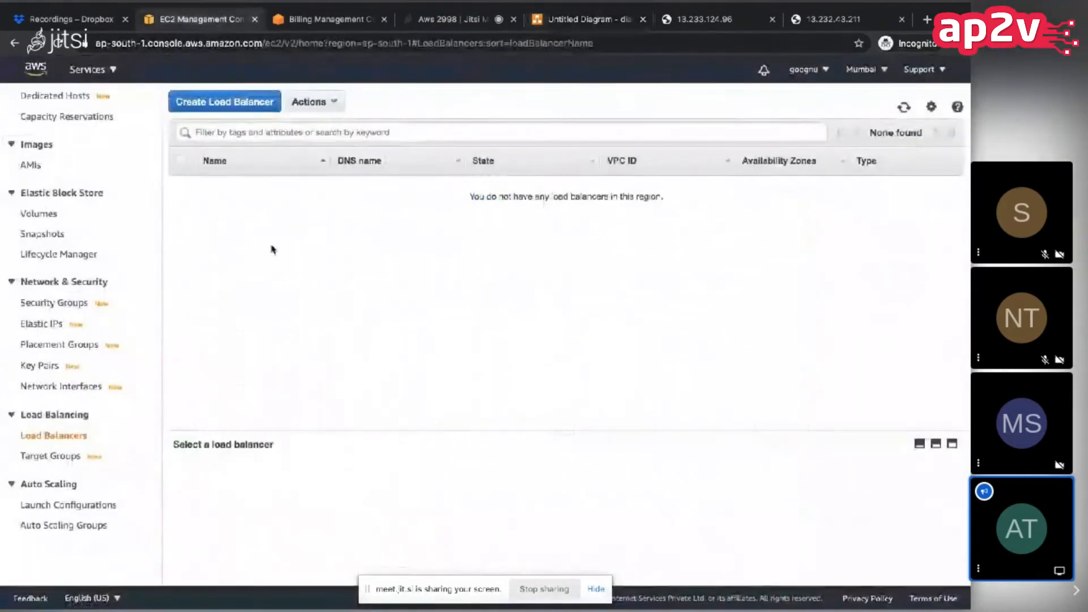
{"action": "left_click", "coordinate": [57, 457]}
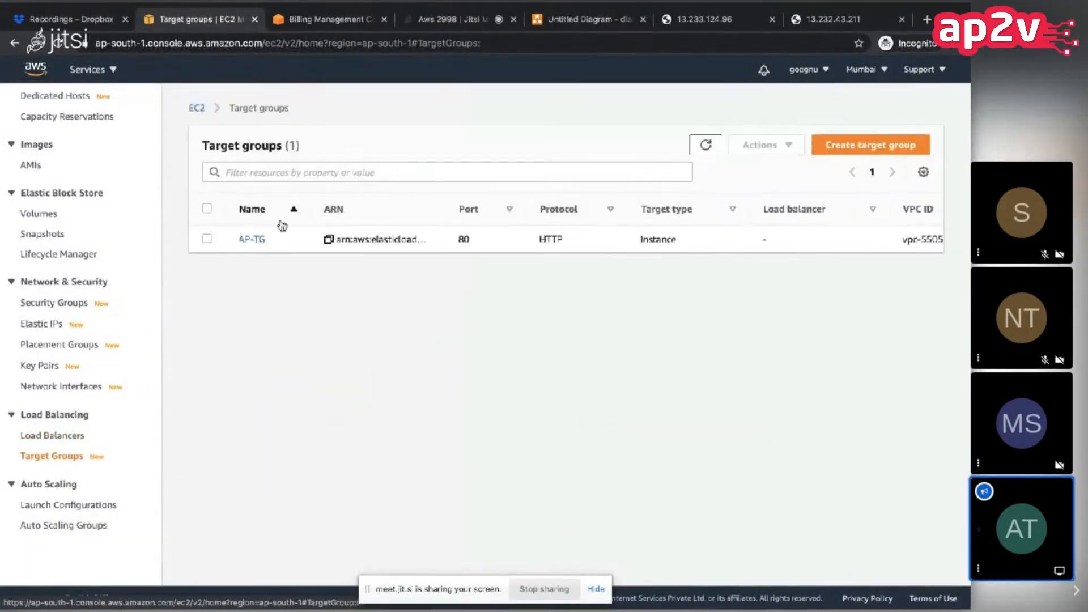
{"action": "left_click", "coordinate": [207, 239]}
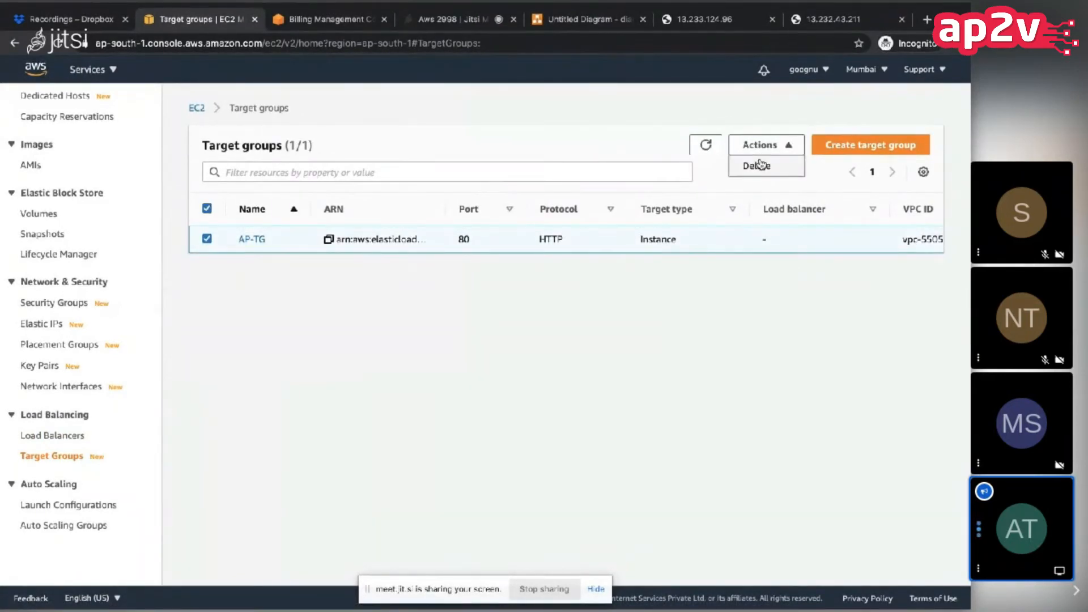
{"action": "left_click", "coordinate": [758, 165]}
{"action": "left_click", "coordinate": [715, 413]}
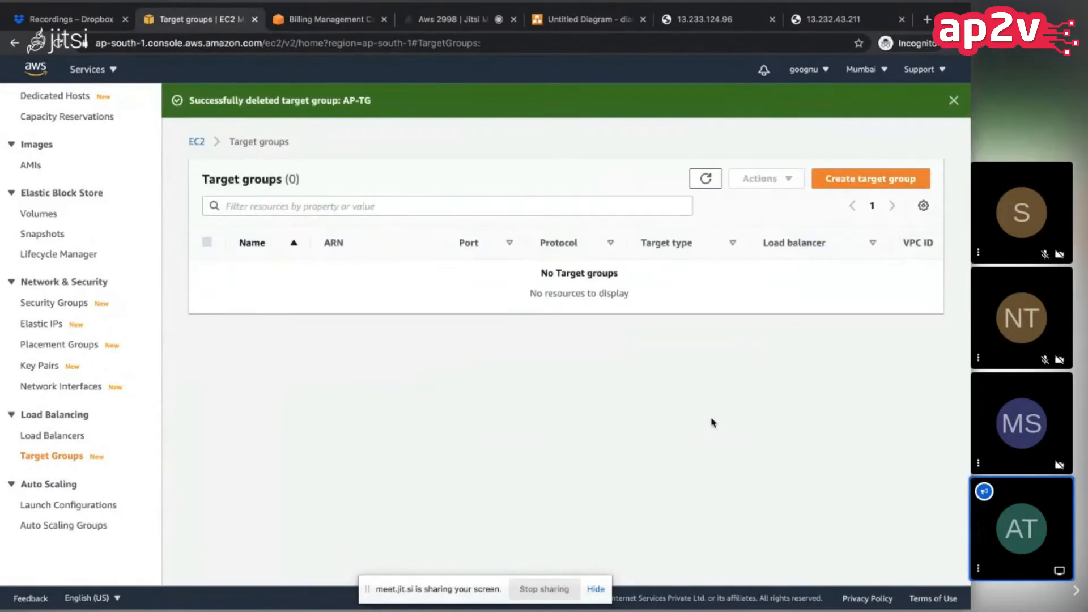
Step: Start creating a target group with the Instances target type and name it A-DOT-COM-TG
{"action": "left_click", "coordinate": [852, 189]}
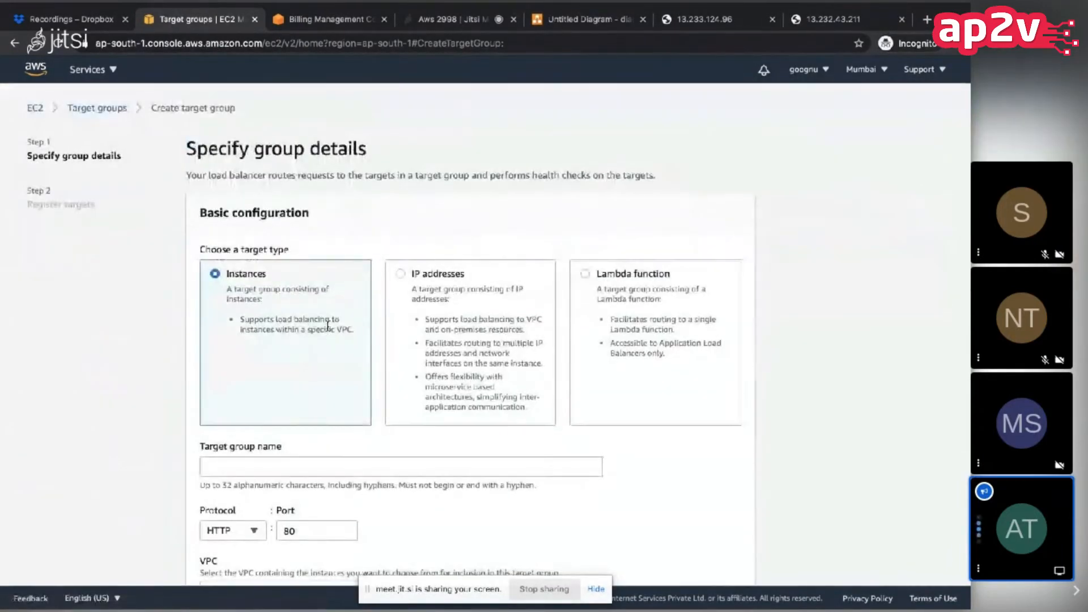
{"action": "scroll", "coordinate": [327, 326], "scroll_direction": "down", "scroll_amount": 1}
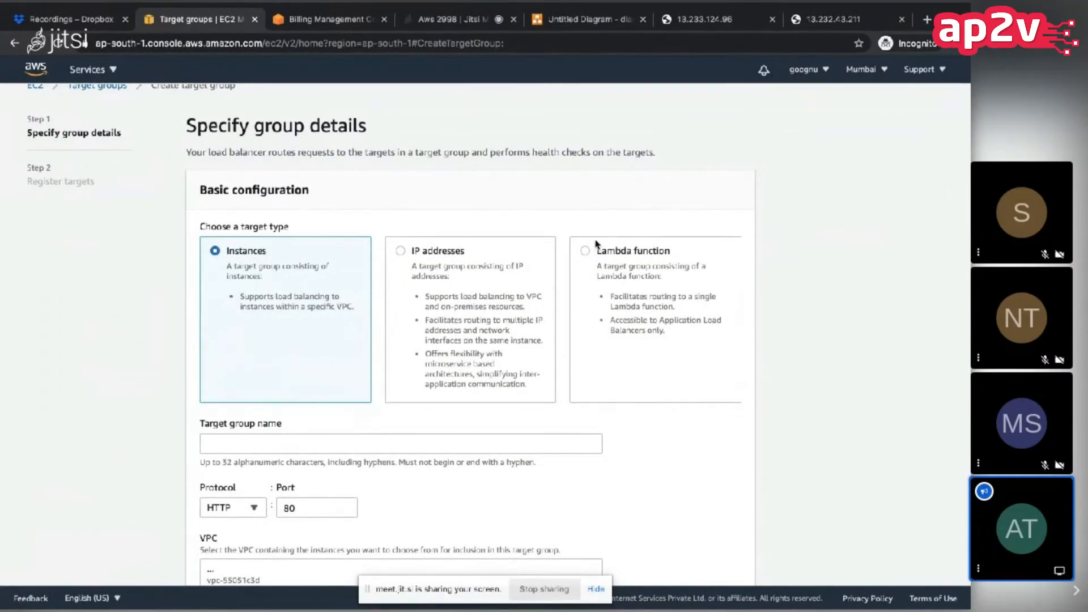
{"action": "scroll", "coordinate": [168, 346], "scroll_direction": "down", "scroll_amount": 2}
{"action": "left_click", "coordinate": [241, 328]}
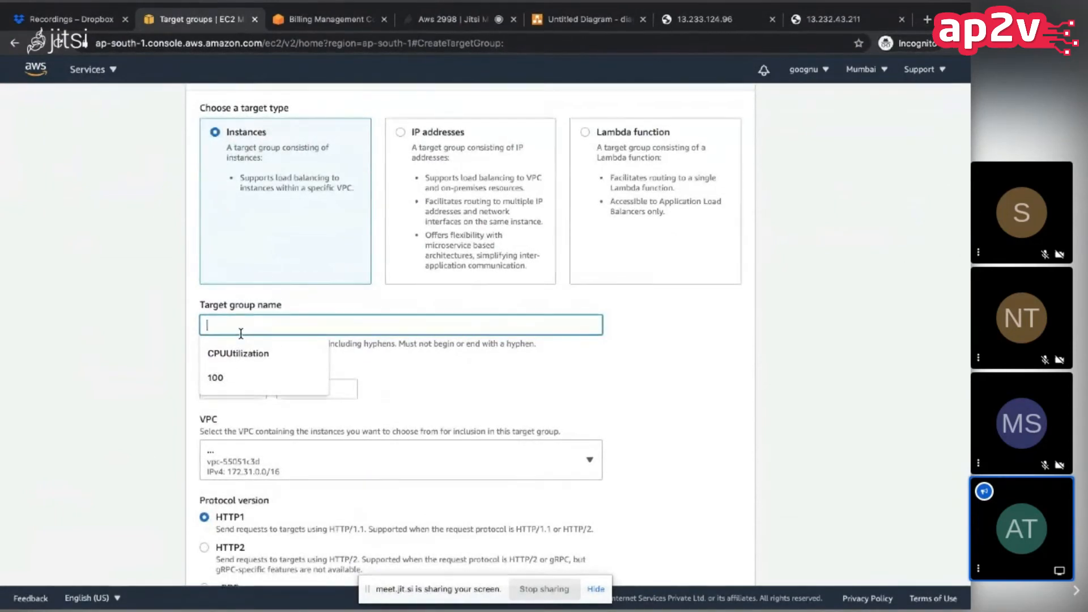
{"action": "type", "text": "AP-TG"}
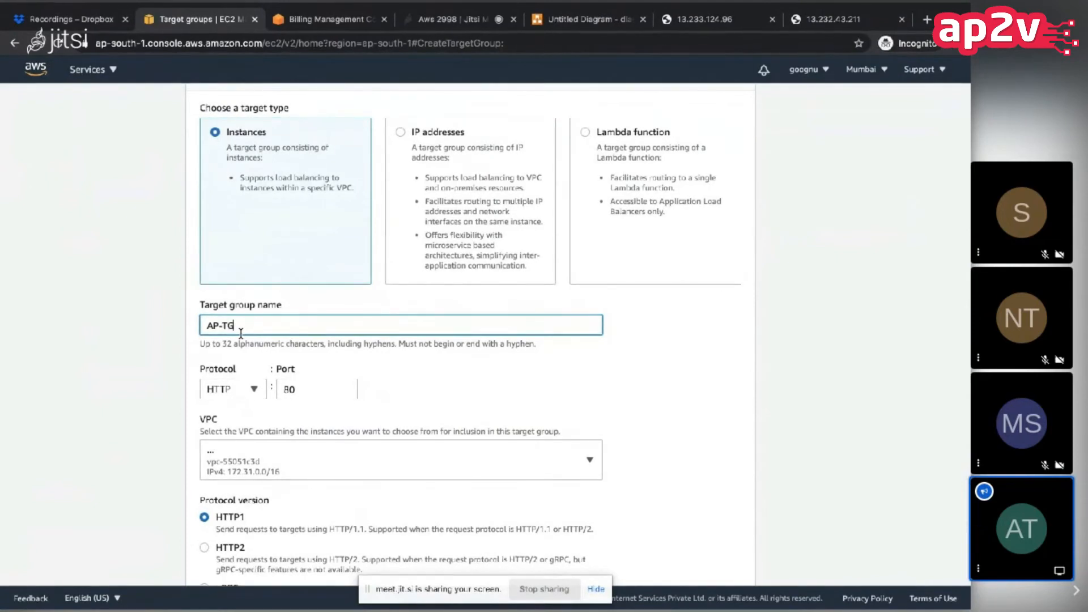
{"action": "triple_click", "coordinate": [241, 333]}
{"action": "left_click", "coordinate": [218, 329]}
{"action": "left_click_drag", "start_coordinate": [218, 329], "coordinate": [188, 331]}
{"action": "key", "text": "BackSpace"}
{"action": "type", "text": "A_D"}
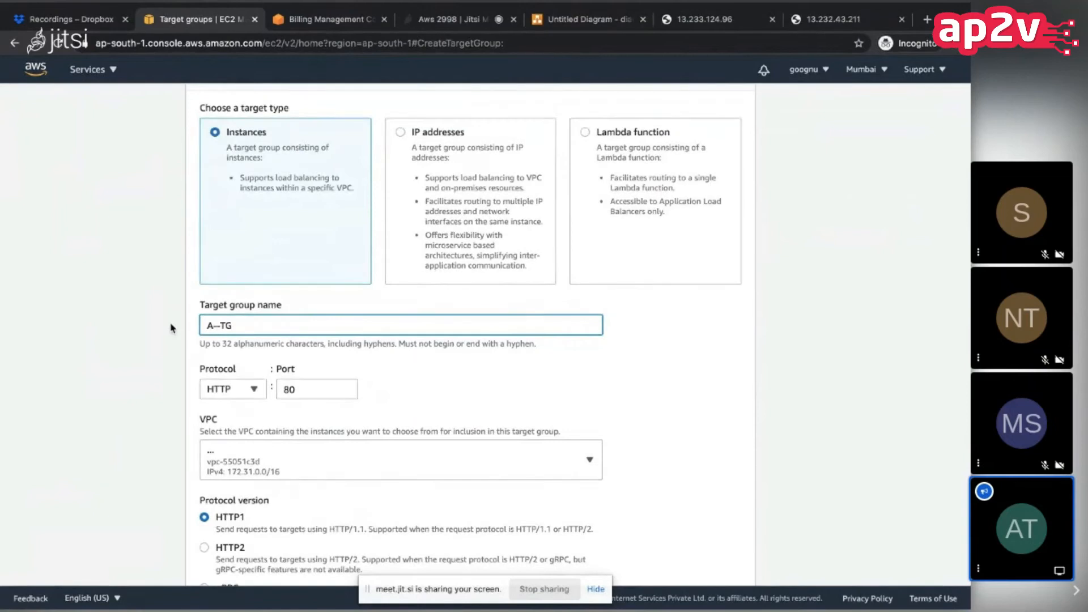
{"action": "type", "text": "-DOT"}
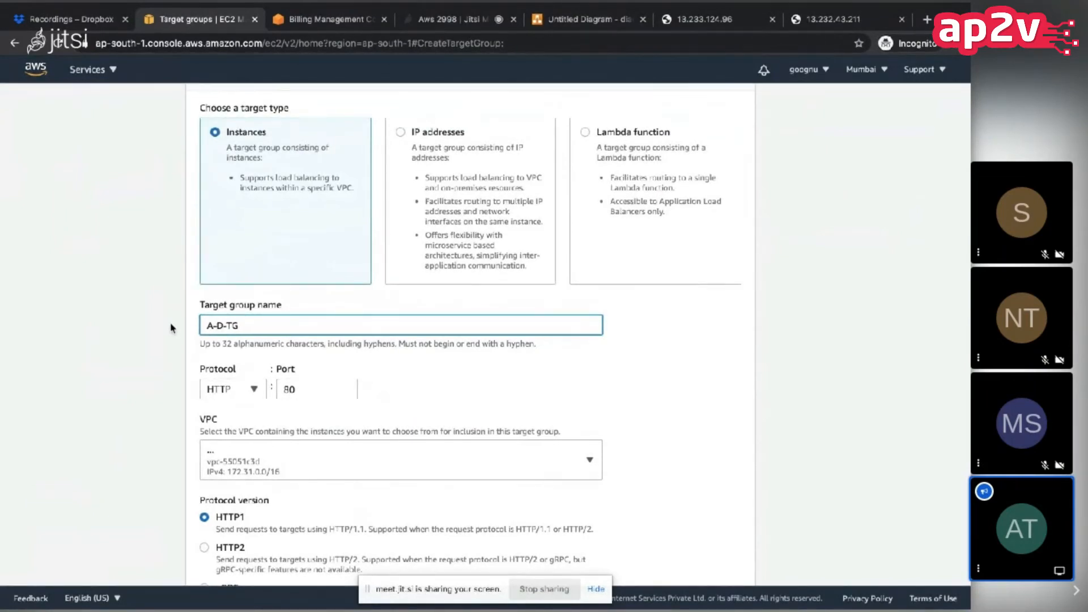
{"action": "type", "text": "-CON"}
{"action": "key", "text": "BackSpace"}
{"action": "type", "text": "M"}
{"action": "left_click", "coordinate": [98, 350]}
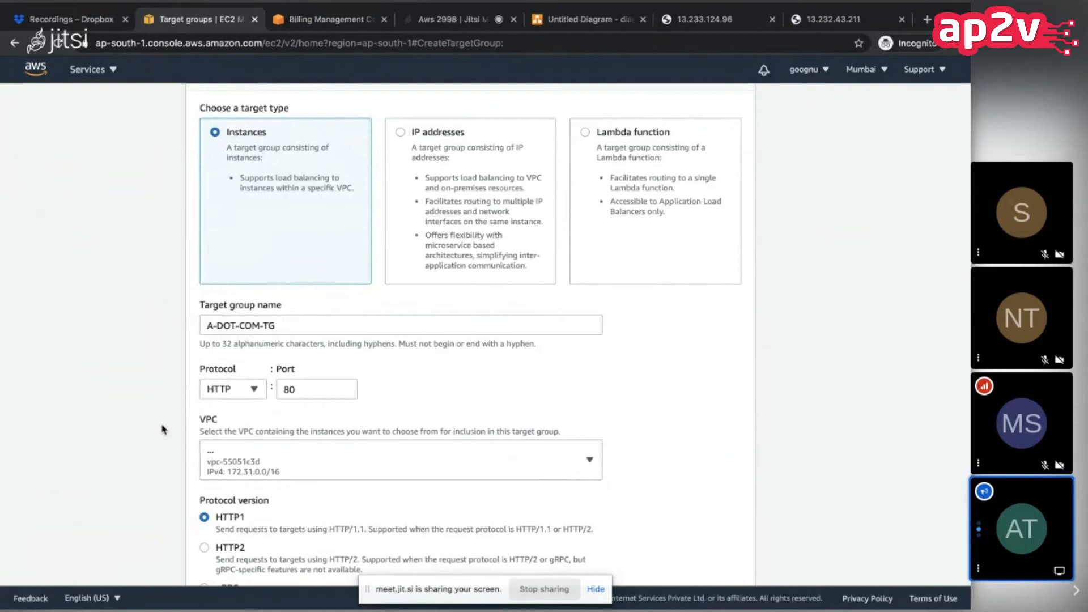
Step: Review the target group's port, VPC, protocol version and health check settings, and place the cursor in the health check path
{"action": "scroll", "coordinate": [163, 429], "scroll_direction": "down", "scroll_amount": 1}
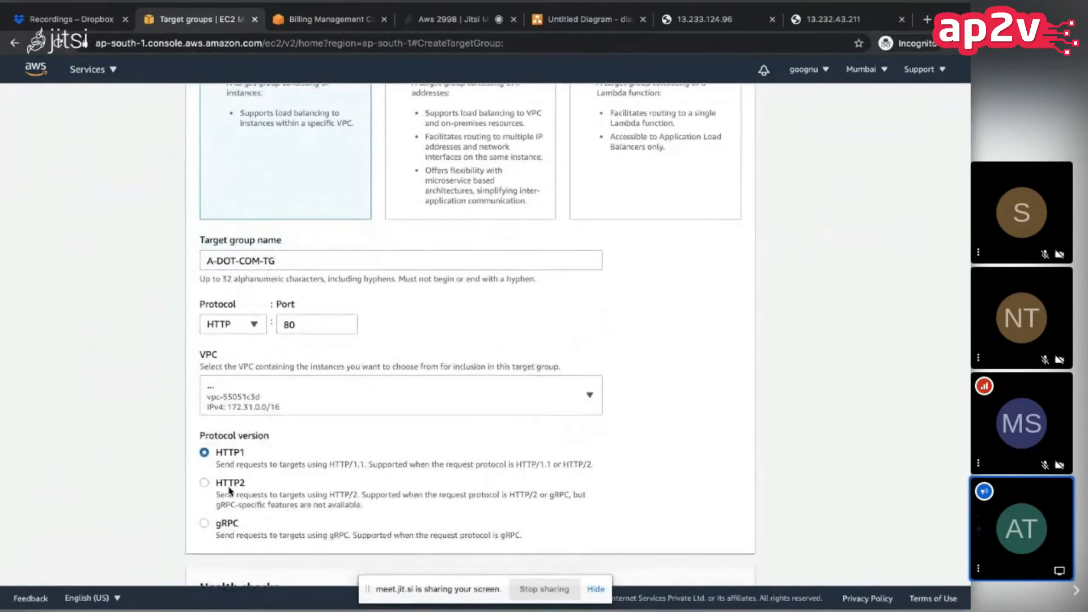
{"action": "scroll", "coordinate": [236, 452], "scroll_direction": "down", "scroll_amount": 1}
{"action": "scroll", "coordinate": [168, 463], "scroll_direction": "down", "scroll_amount": 3}
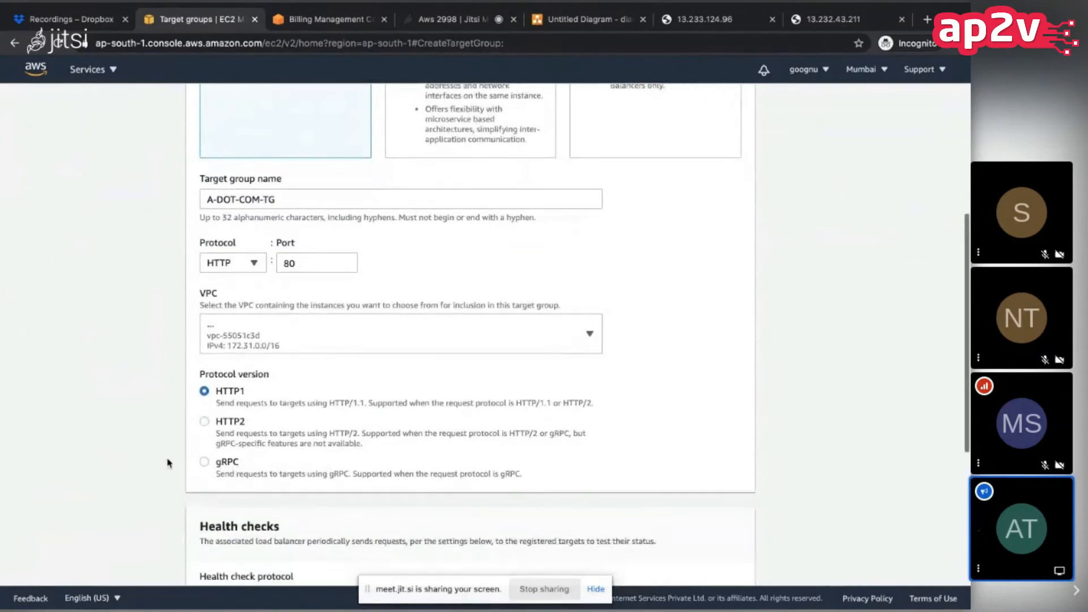
{"action": "scroll", "coordinate": [236, 501], "scroll_direction": "down", "scroll_amount": 2}
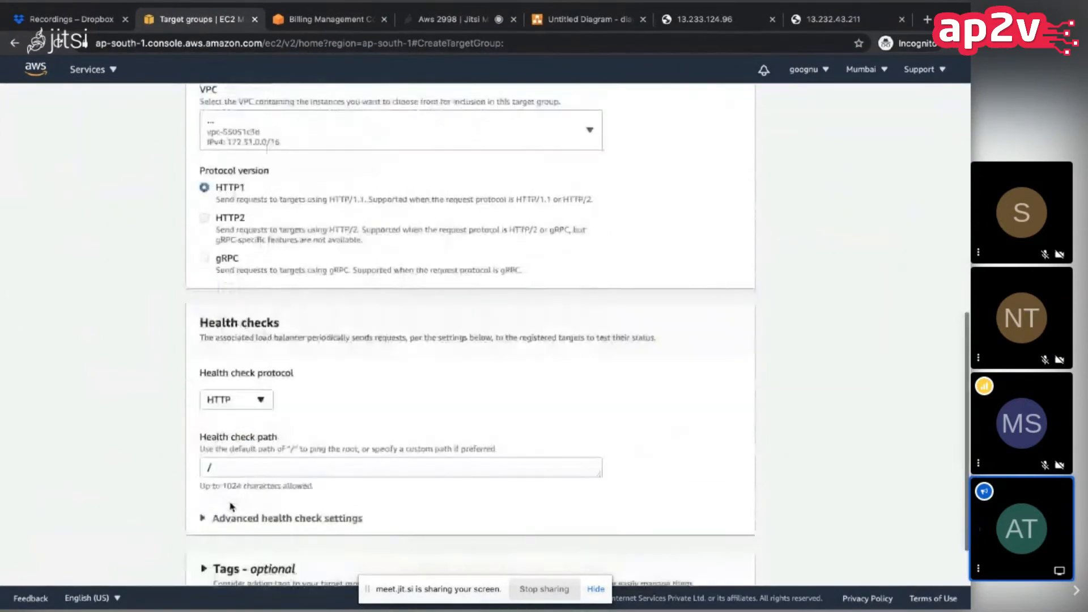
{"action": "left_click", "coordinate": [218, 466]}
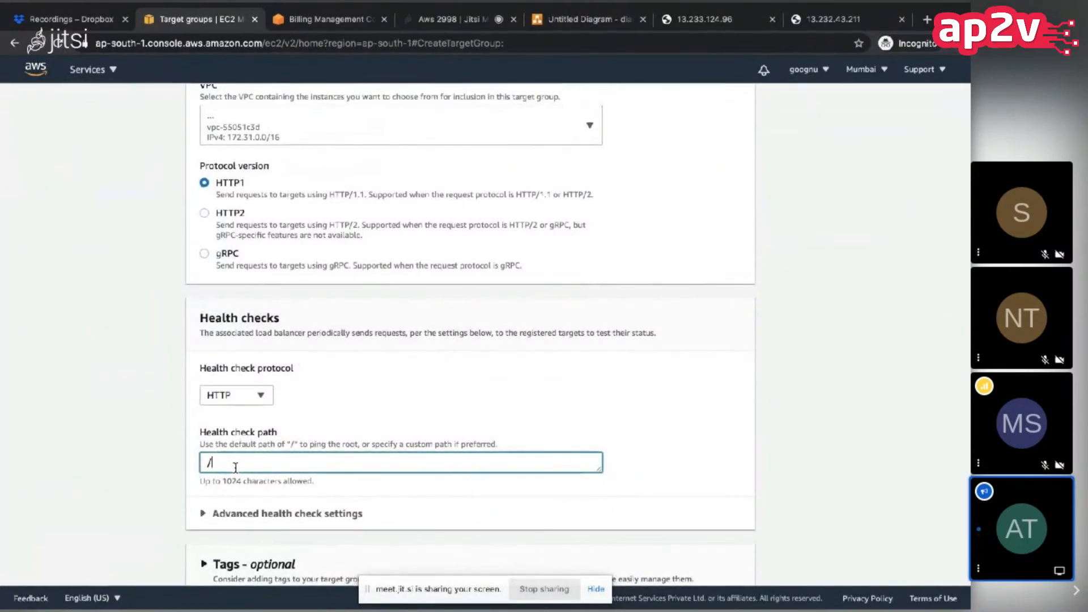
Step: Switch to the page served at 13.233.124.96 and reload it with the root path / appended to the address
{"action": "left_click", "coordinate": [723, 23]}
{"action": "left_click", "coordinate": [675, 43]}
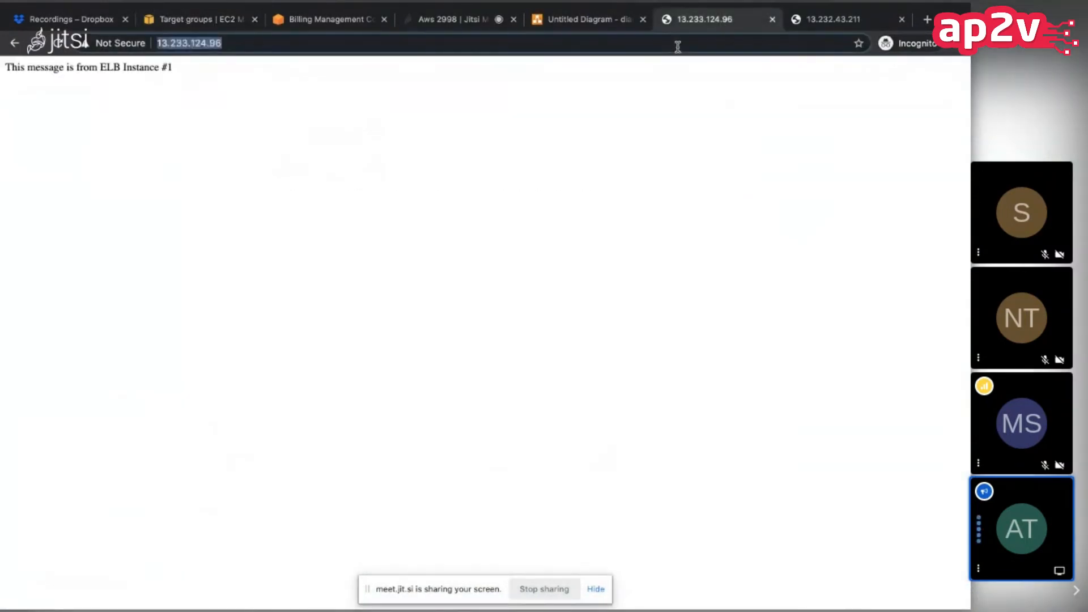
{"action": "key", "text": "Right"}
{"action": "type", "text": "/"}
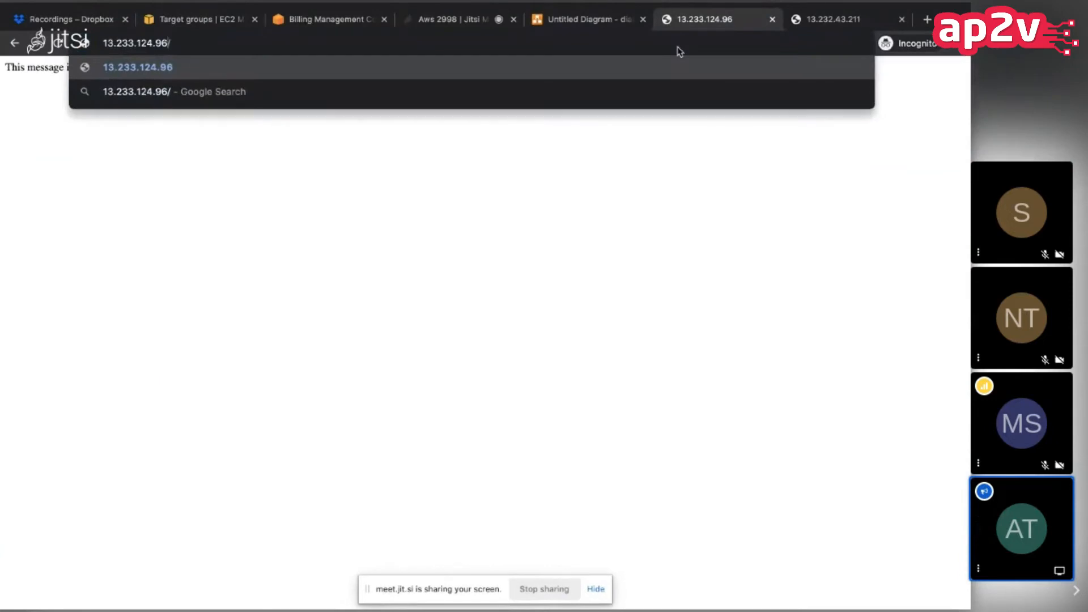
{"action": "key", "text": "Return"}
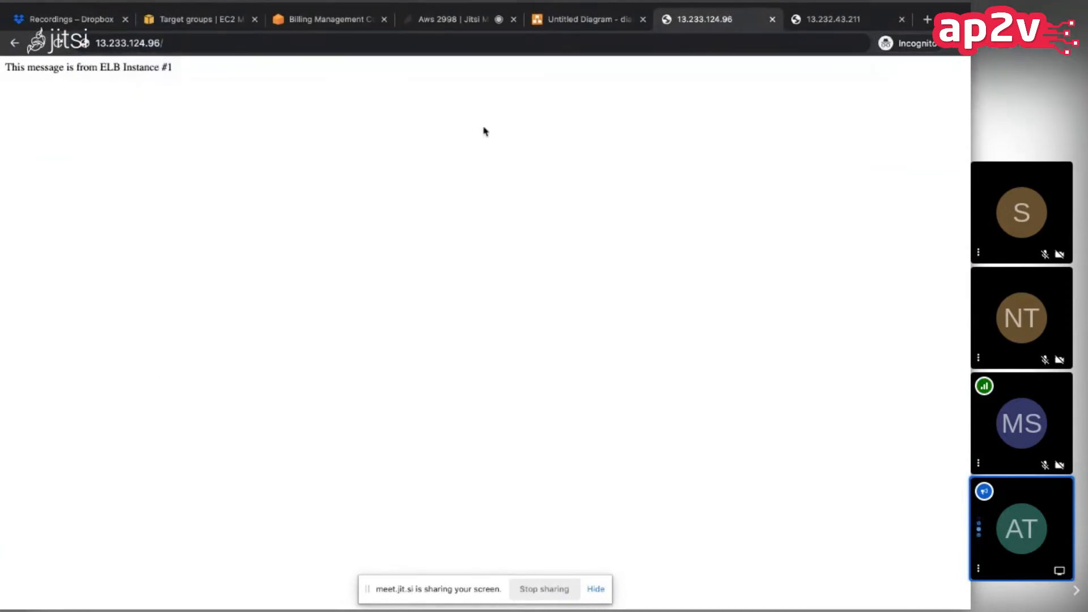
Step: Return to the target group form, try /healthcheck as the health check path, and restore the path to /
{"action": "left_click", "coordinate": [196, 19]}
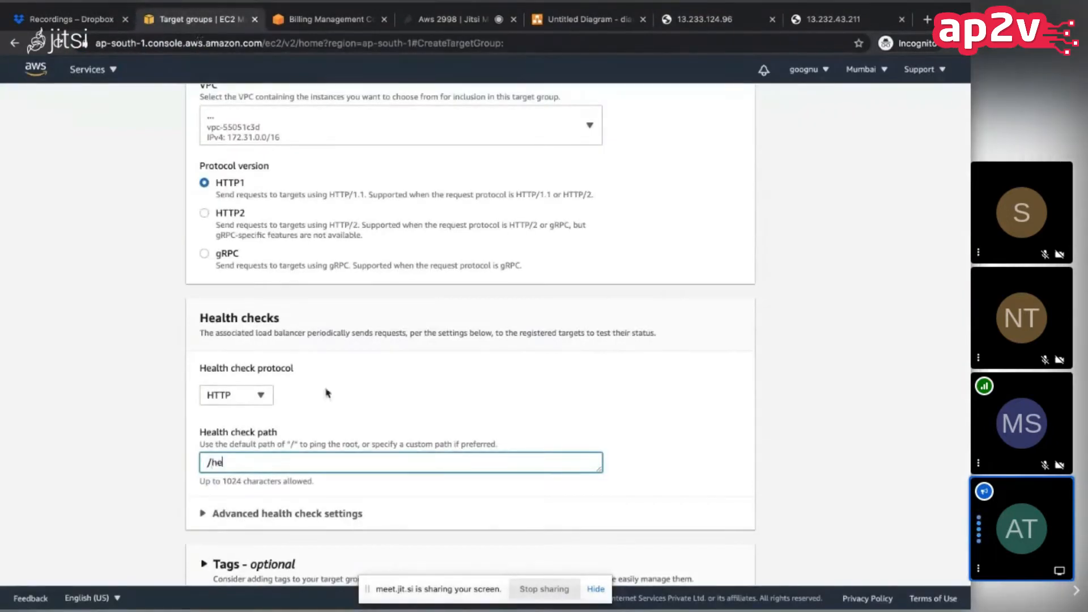
{"action": "type", "text": "heck"}
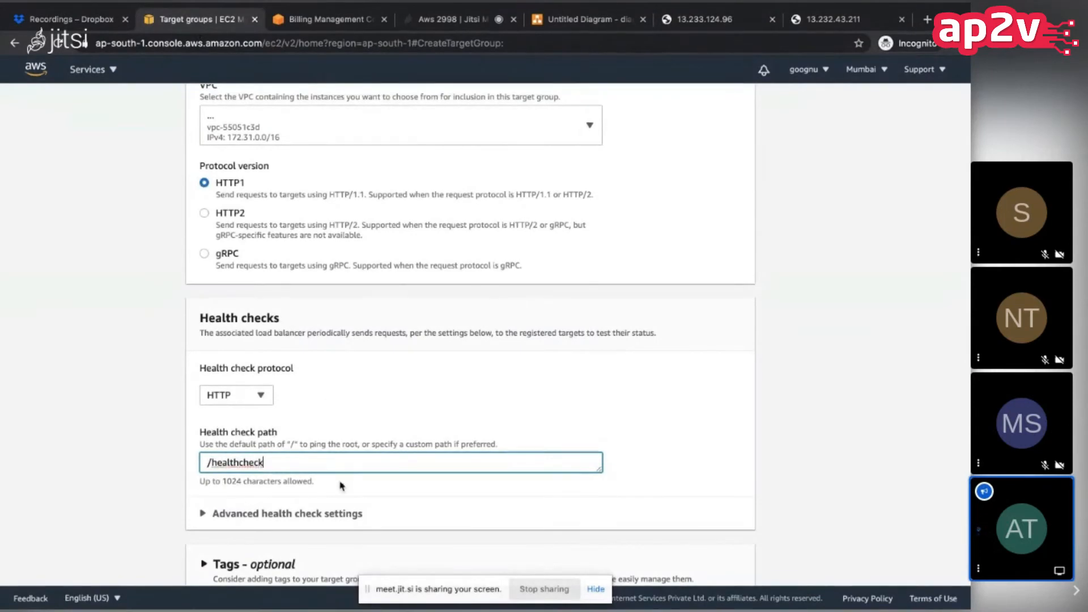
{"action": "key", "text": "BackSpace"}
{"action": "key", "text": "BackSpace"}
{"action": "key", "text": "BackSpace"}
{"action": "key", "text": "BackSpace"}
{"action": "key", "text": "BackSpace"}
Step: Proceed to target registration and include ELB Instance #1 and ELB Instance #2 as pending targets on port 80
{"action": "scroll", "coordinate": [147, 407], "scroll_direction": "down", "scroll_amount": 2}
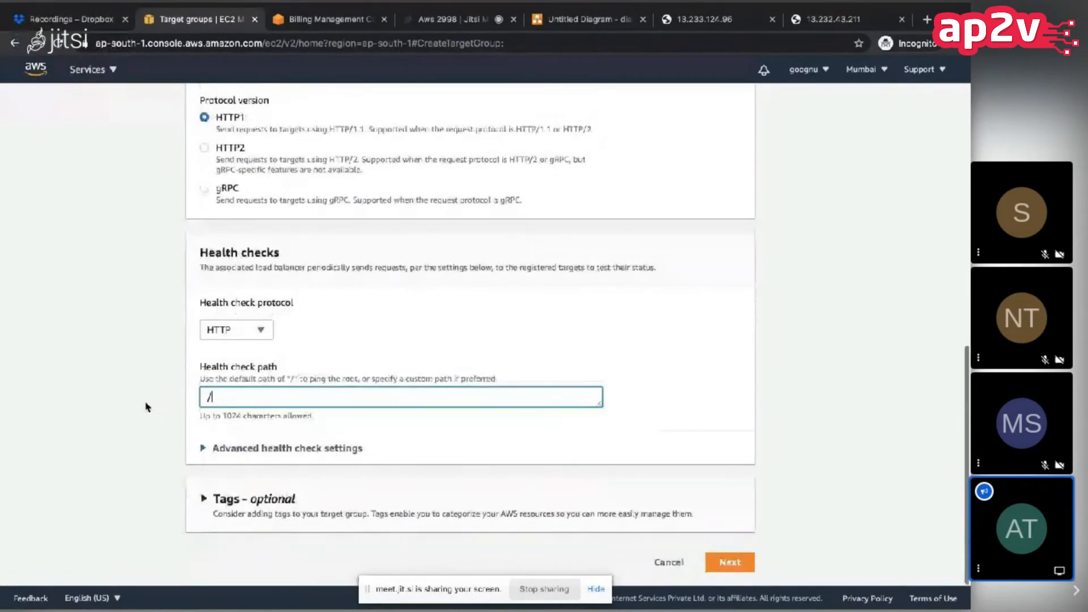
{"action": "left_click", "coordinate": [723, 564]}
{"action": "scroll", "coordinate": [349, 415], "scroll_direction": "down", "scroll_amount": 1}
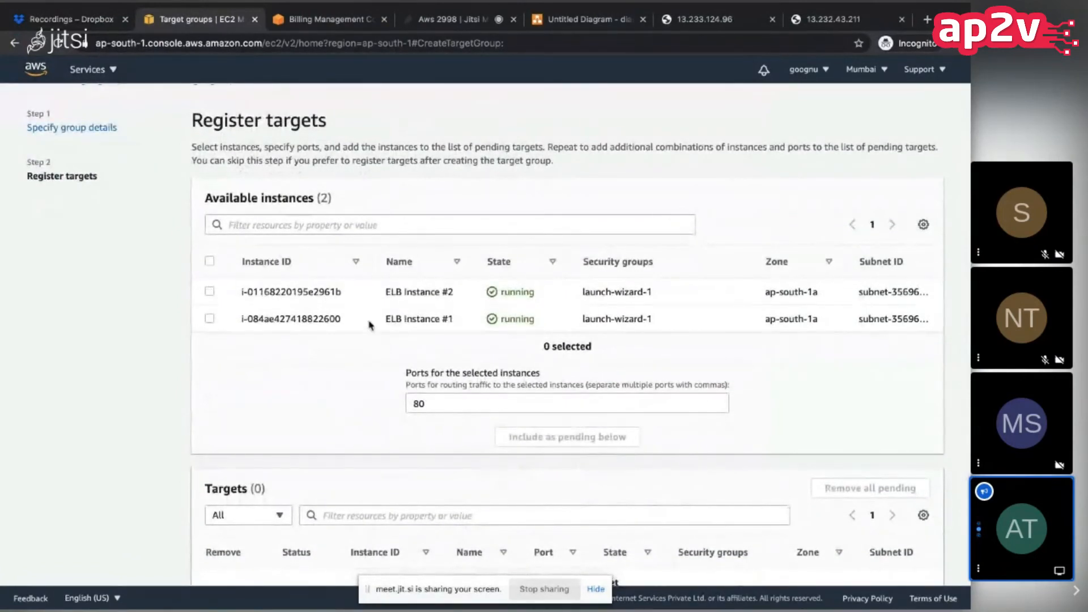
{"action": "left_click", "coordinate": [209, 261]}
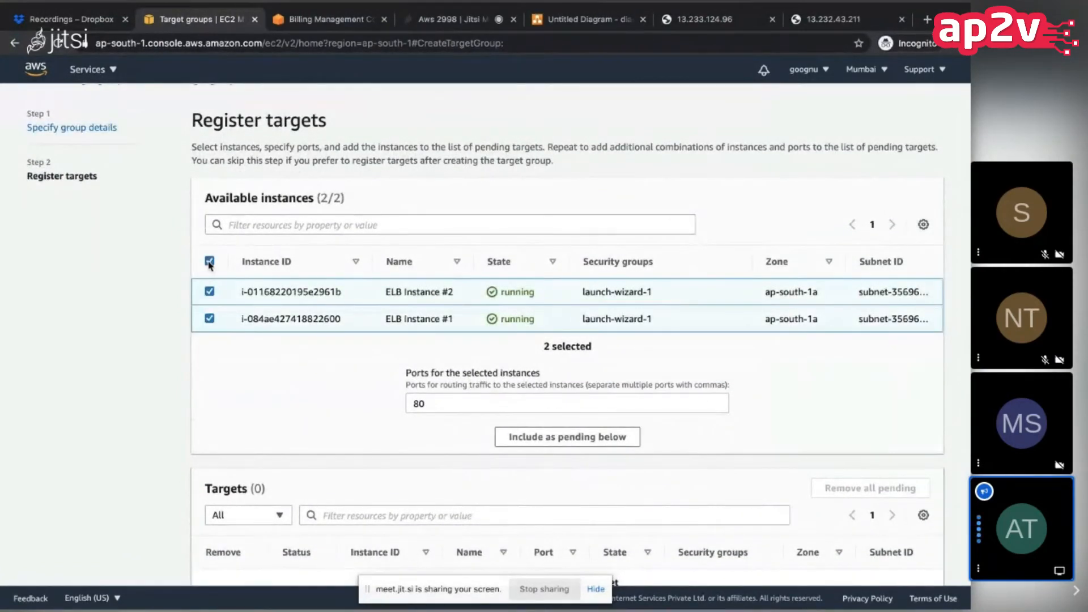
{"action": "scroll", "coordinate": [397, 419], "scroll_direction": "down", "scroll_amount": 1}
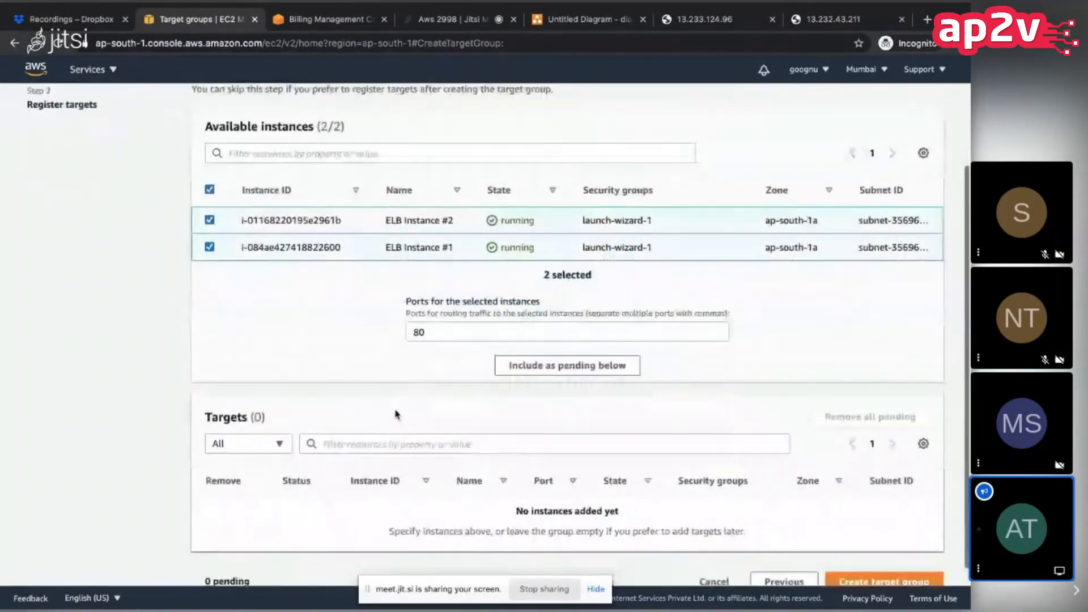
{"action": "left_click", "coordinate": [591, 365]}
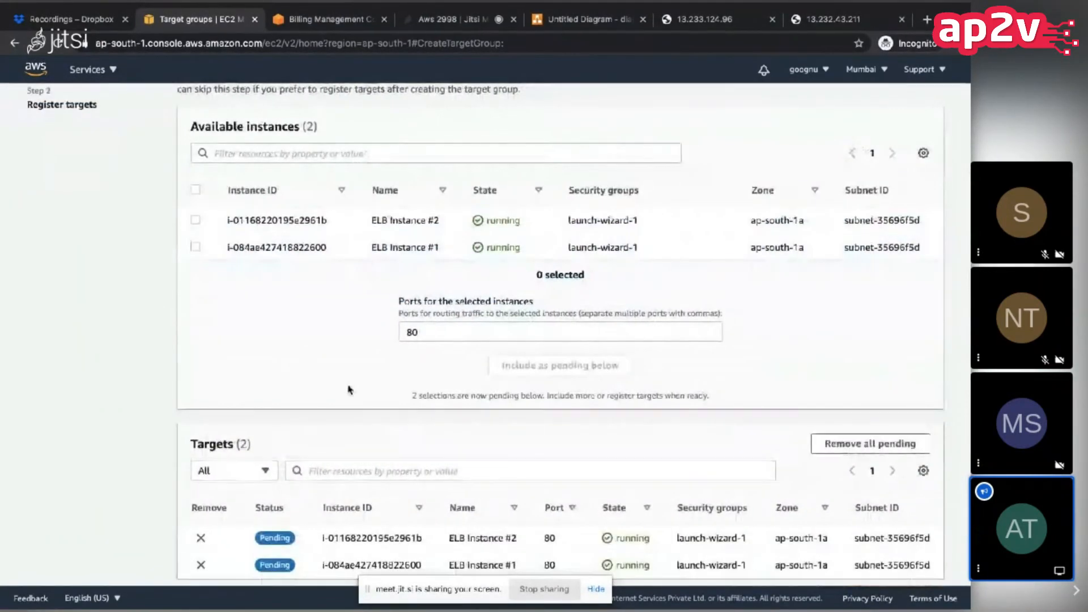
Step: Review the two pending targets and create the target group
{"action": "scroll", "coordinate": [344, 390], "scroll_direction": "down", "scroll_amount": 1}
{"action": "scroll", "coordinate": [317, 397], "scroll_direction": "up", "scroll_amount": 1}
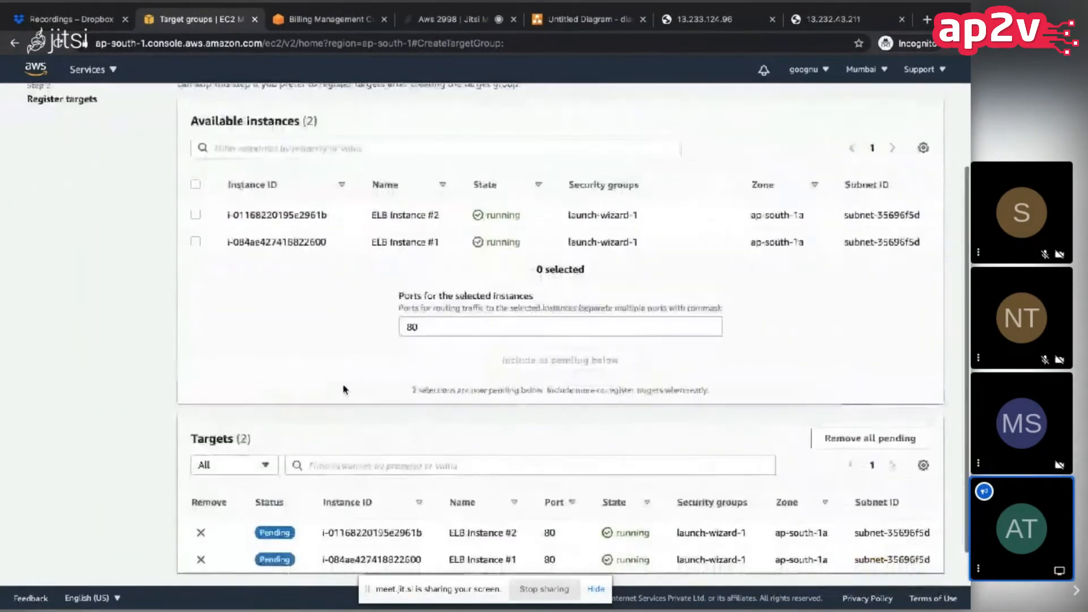
{"action": "scroll", "coordinate": [303, 399], "scroll_direction": "down", "scroll_amount": 1}
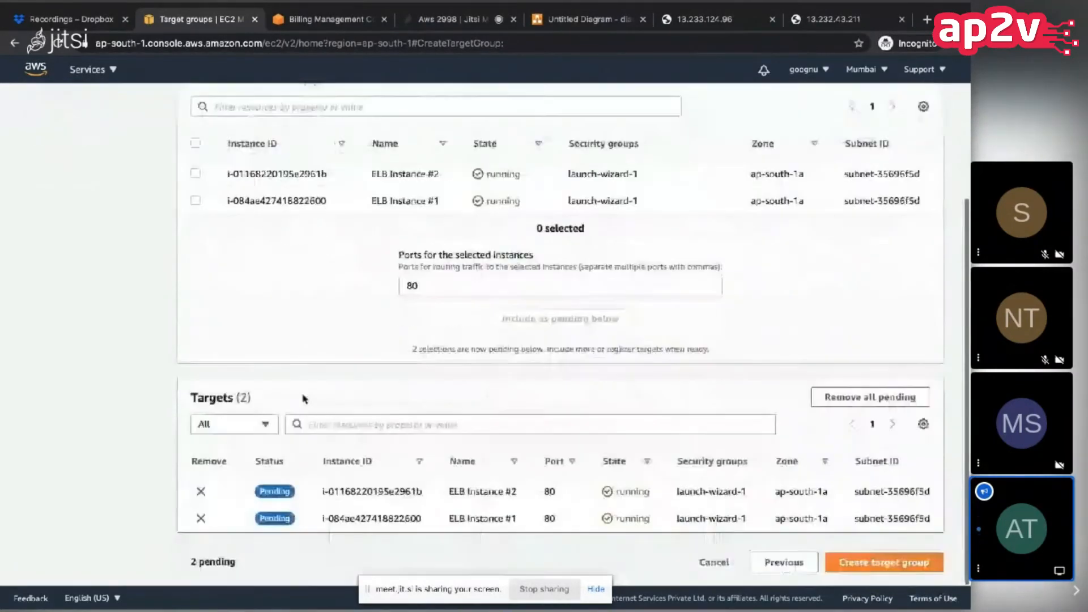
{"action": "left_click", "coordinate": [865, 564]}
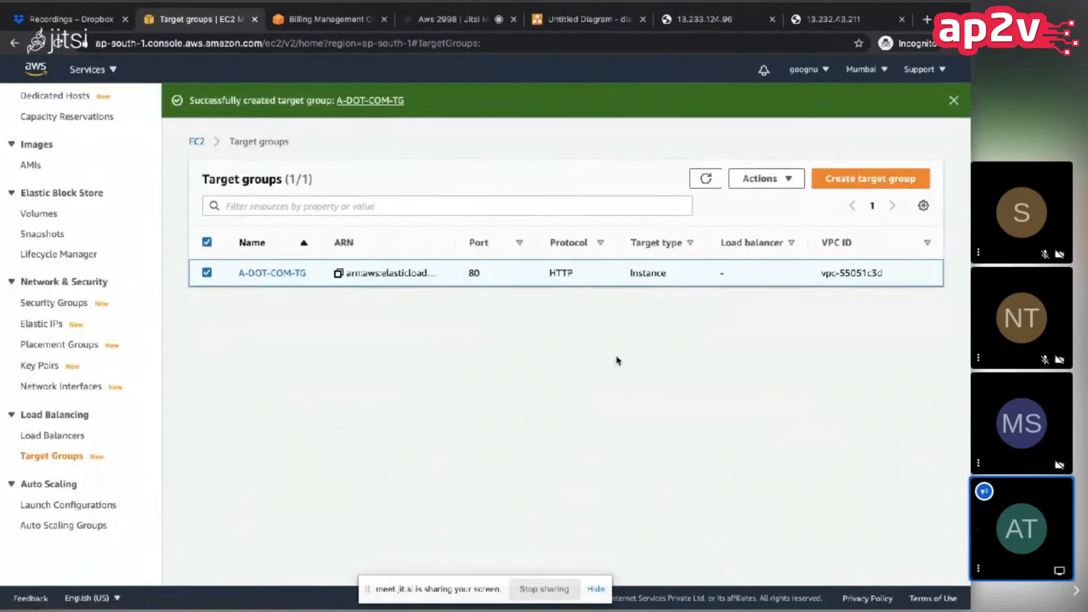
Step: Refresh the target group list, open A-DOT-COM-TG, and view its registered targets
{"action": "left_click", "coordinate": [706, 181]}
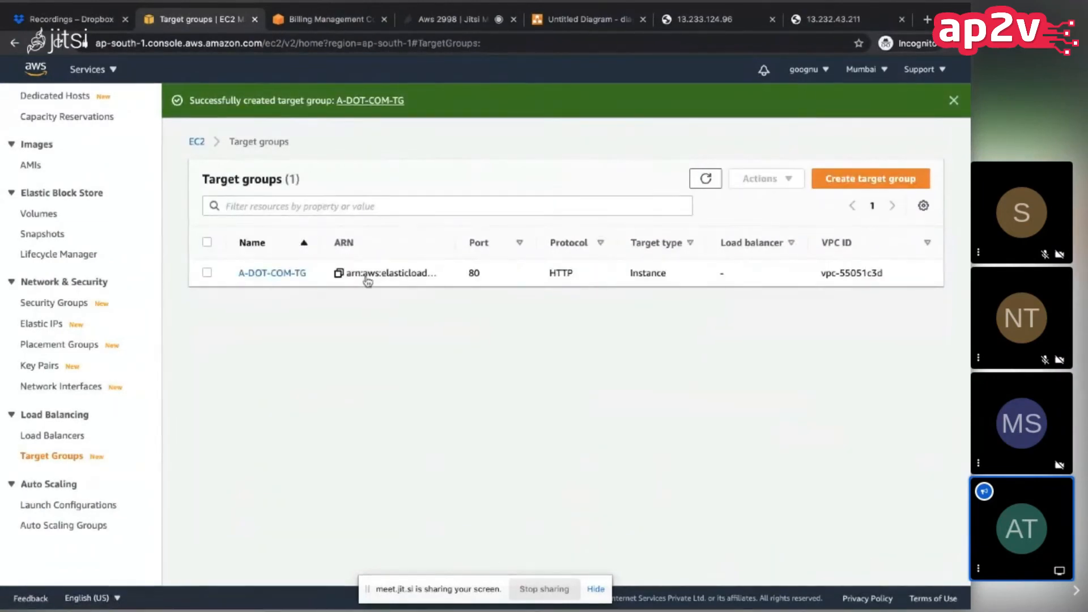
{"action": "left_click", "coordinate": [301, 275]}
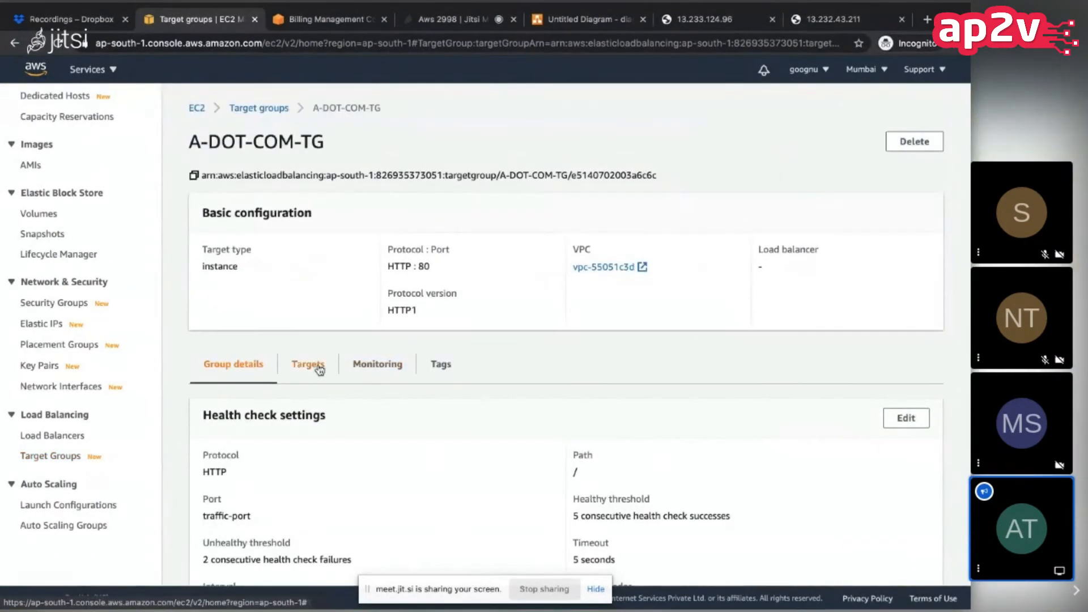
{"action": "left_click", "coordinate": [315, 366]}
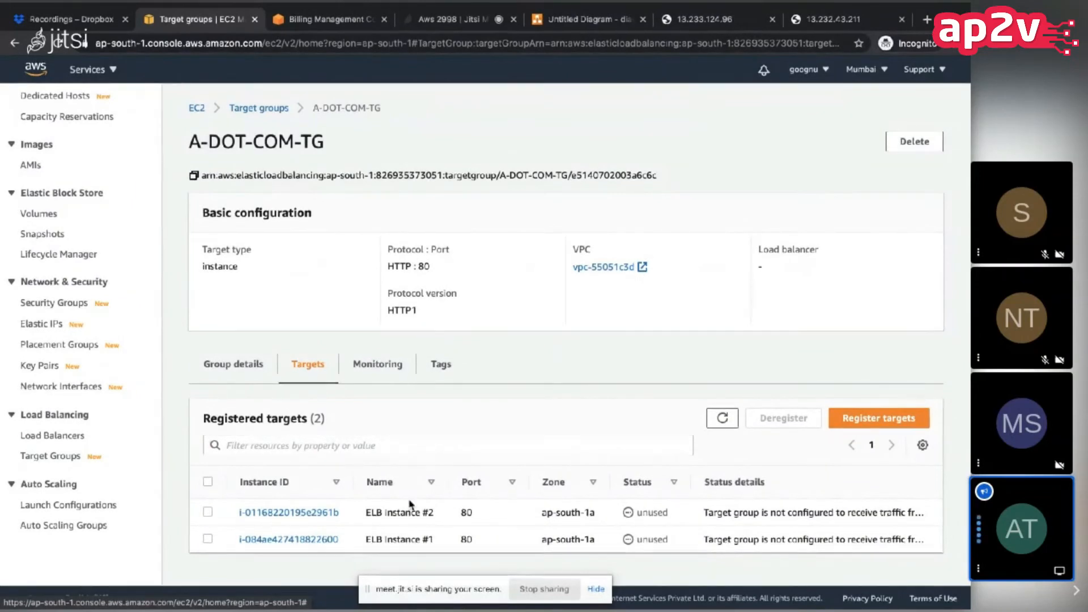
Step: Start creating an Application Load Balancer from the Load Balancers page and name it APLB
{"action": "left_click", "coordinate": [33, 437]}
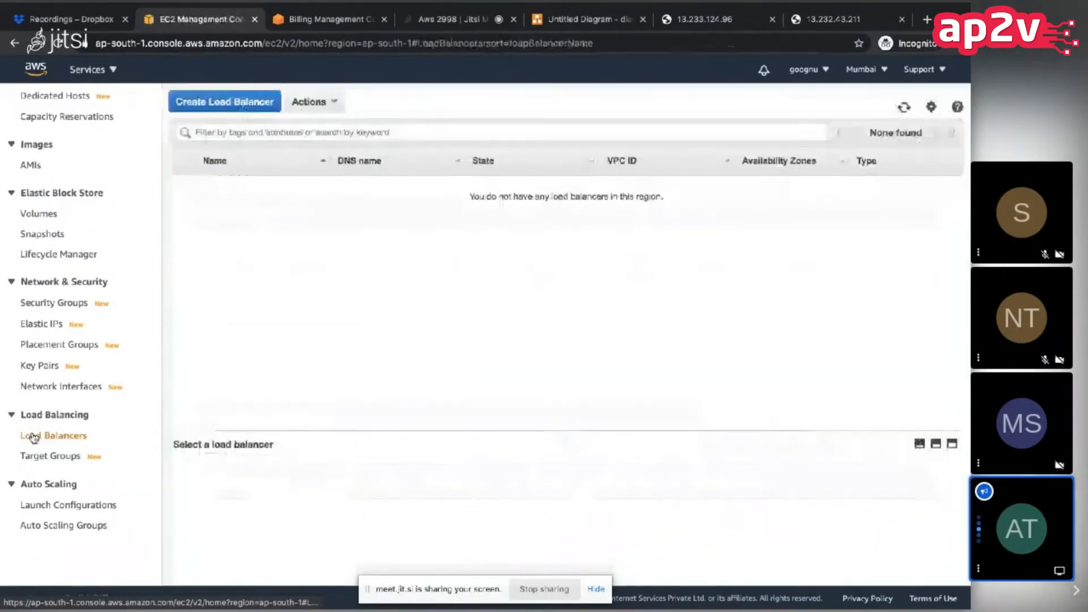
{"action": "left_click", "coordinate": [248, 113]}
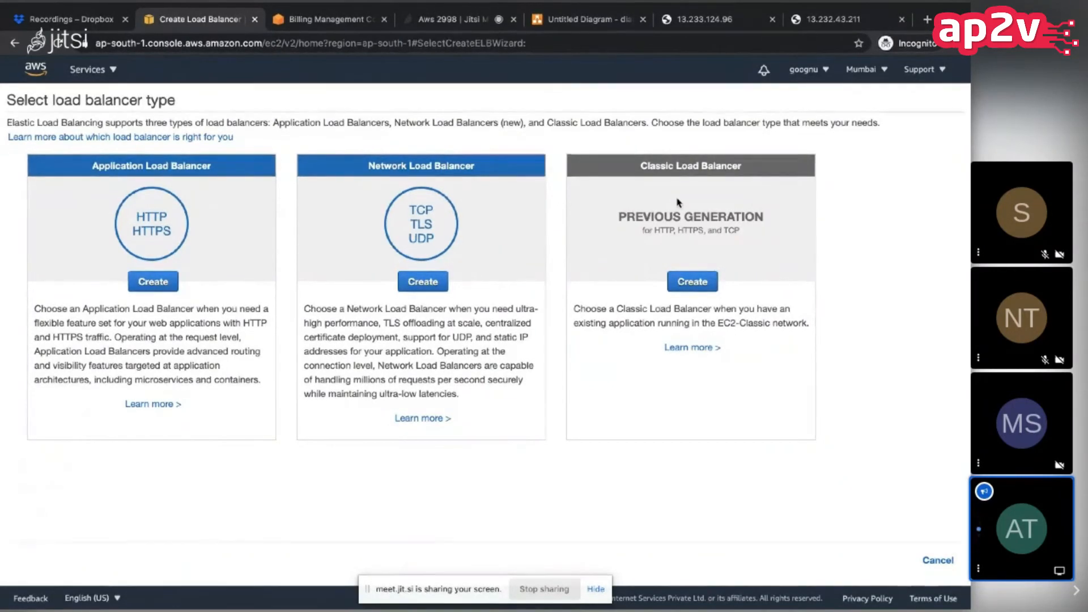
{"action": "left_click", "coordinate": [154, 281]}
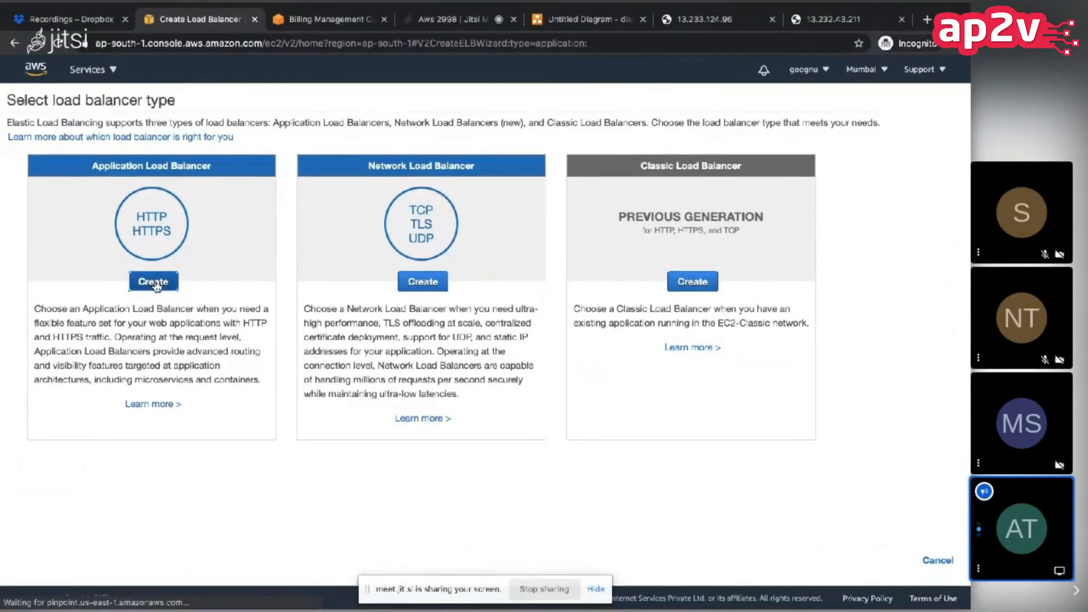
{"action": "left_click", "coordinate": [188, 219]}
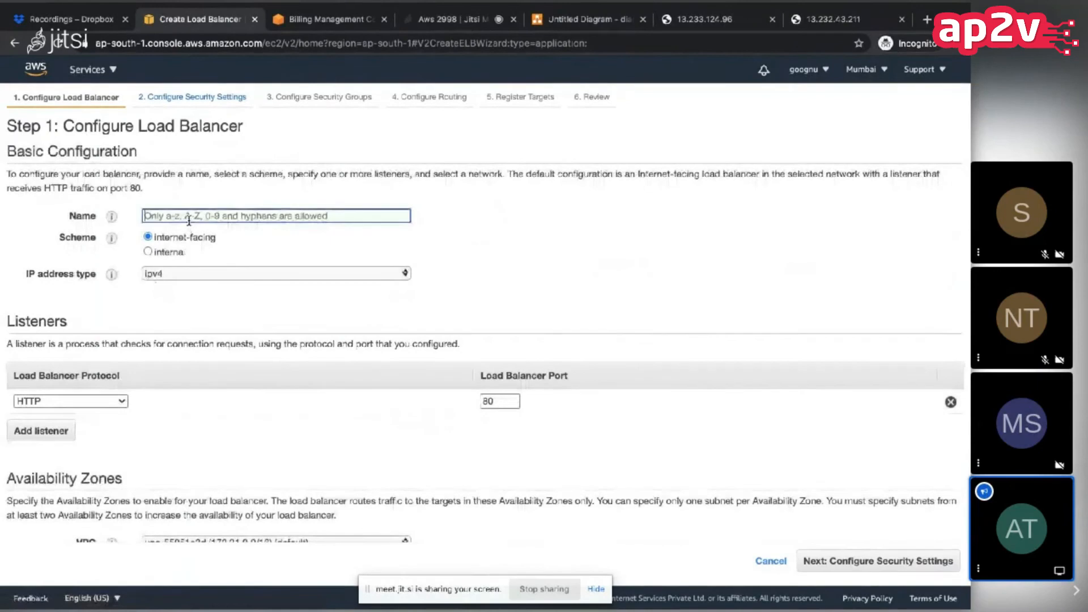
{"action": "type", "text": "APLB"}
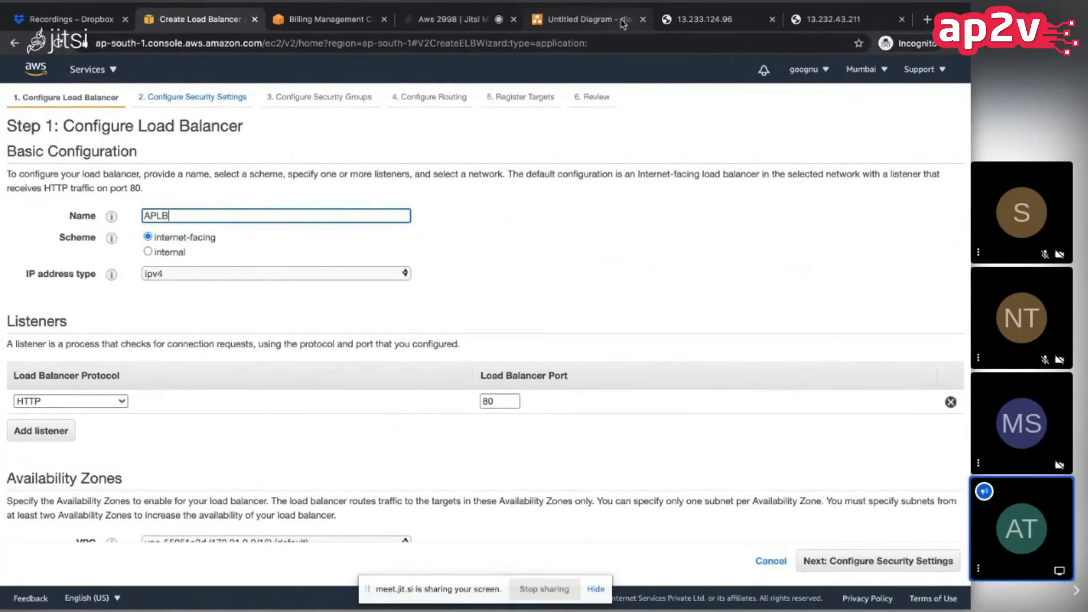
Step: Switch to the diagrams.net drawing, add a rectangle above the ELB box, and connect it to the ELB box with an arrow
{"action": "left_click", "coordinate": [584, 19]}
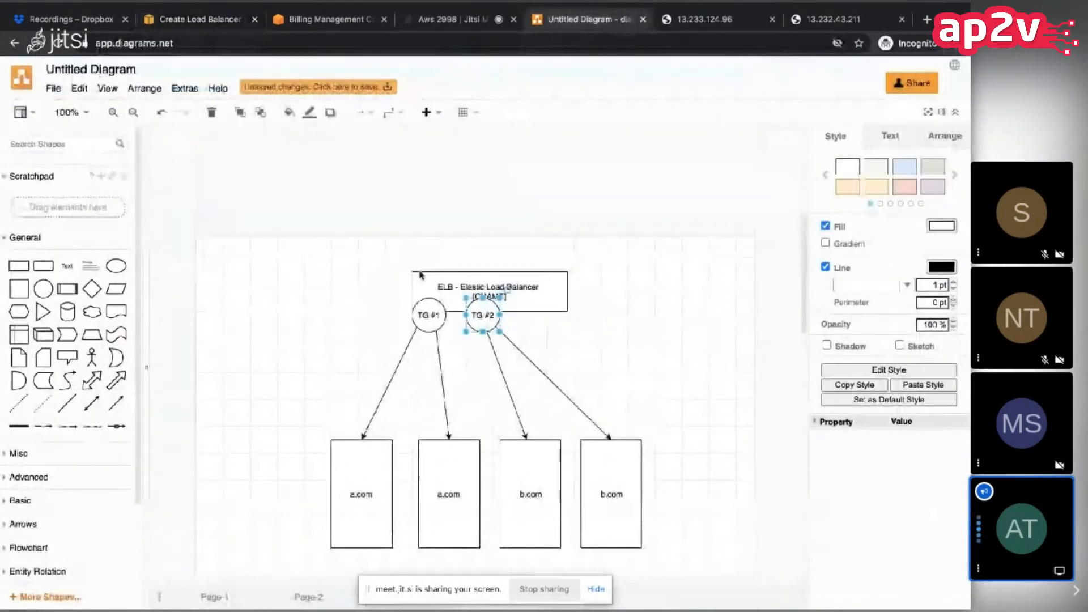
{"action": "left_click_drag", "start_coordinate": [31, 269], "coordinate": [277, 189]}
{"action": "left_click_drag", "start_coordinate": [116, 403], "coordinate": [428, 271]}
{"action": "left_click_drag", "start_coordinate": [385, 231], "coordinate": [317, 221]}
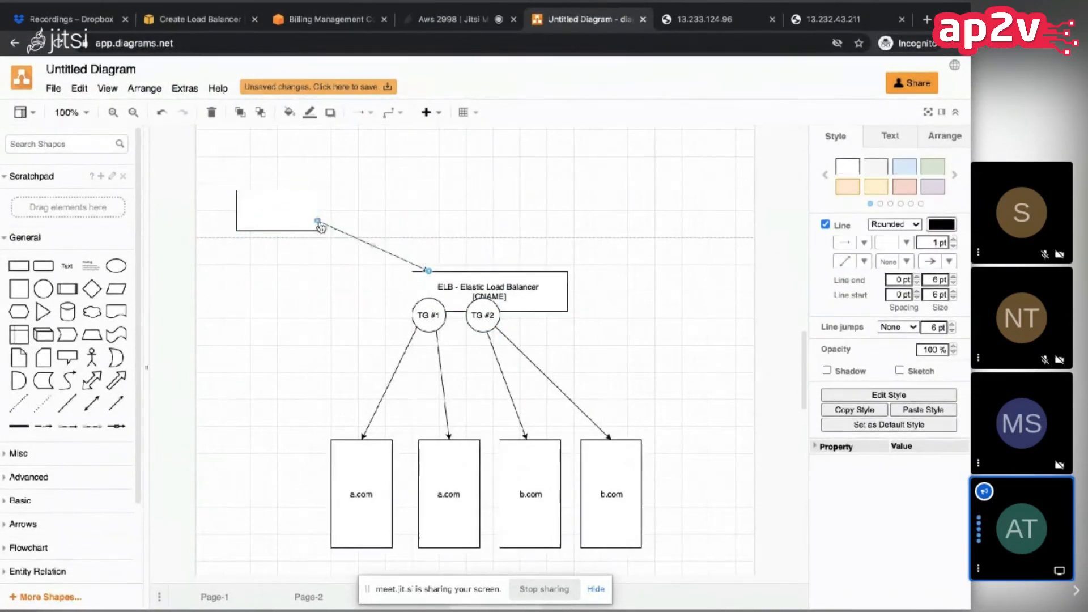
{"action": "left_click", "coordinate": [301, 276]}
Step: Add a cloud shape above the diagram and draw an arrow from it to the new empty rectangle
{"action": "left_click_drag", "start_coordinate": [90, 312], "coordinate": [482, 131]}
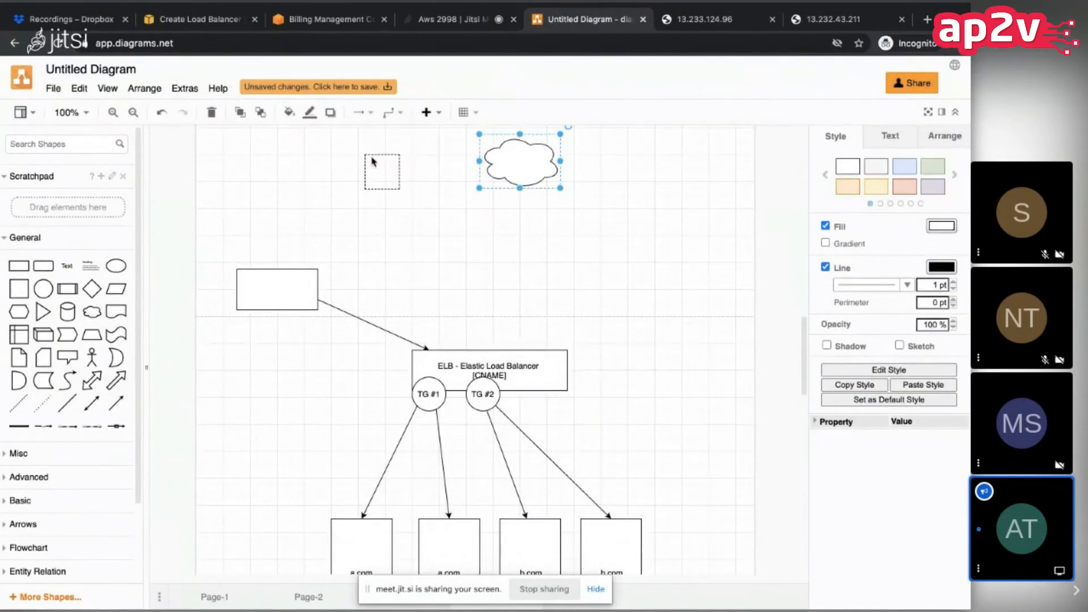
{"action": "left_click_drag", "start_coordinate": [372, 162], "coordinate": [399, 161]}
{"action": "left_click_drag", "start_coordinate": [429, 153], "coordinate": [287, 271]}
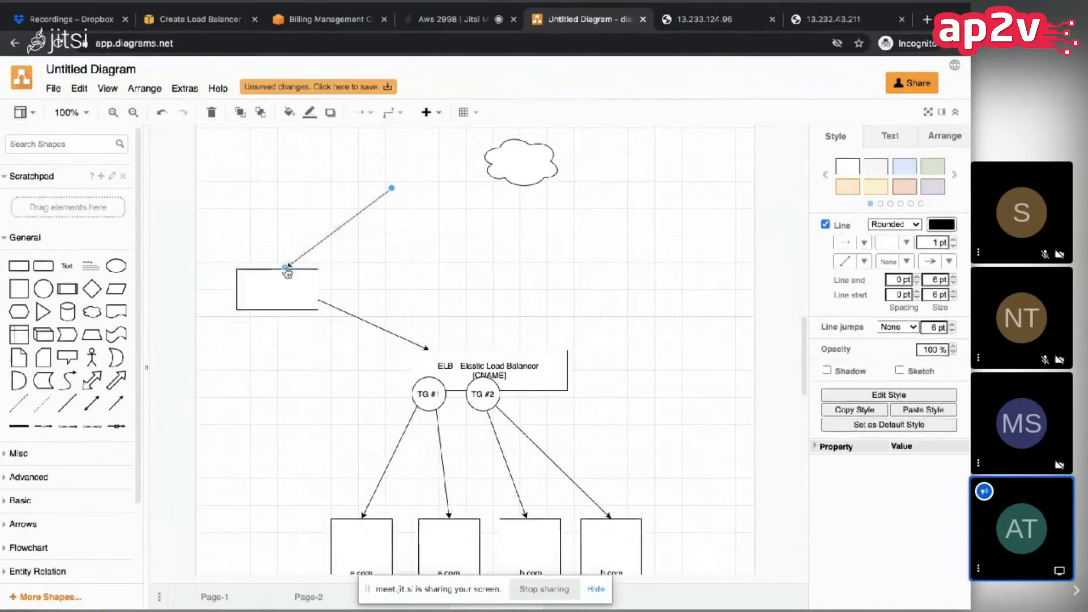
{"action": "left_click_drag", "start_coordinate": [399, 189], "coordinate": [513, 196]}
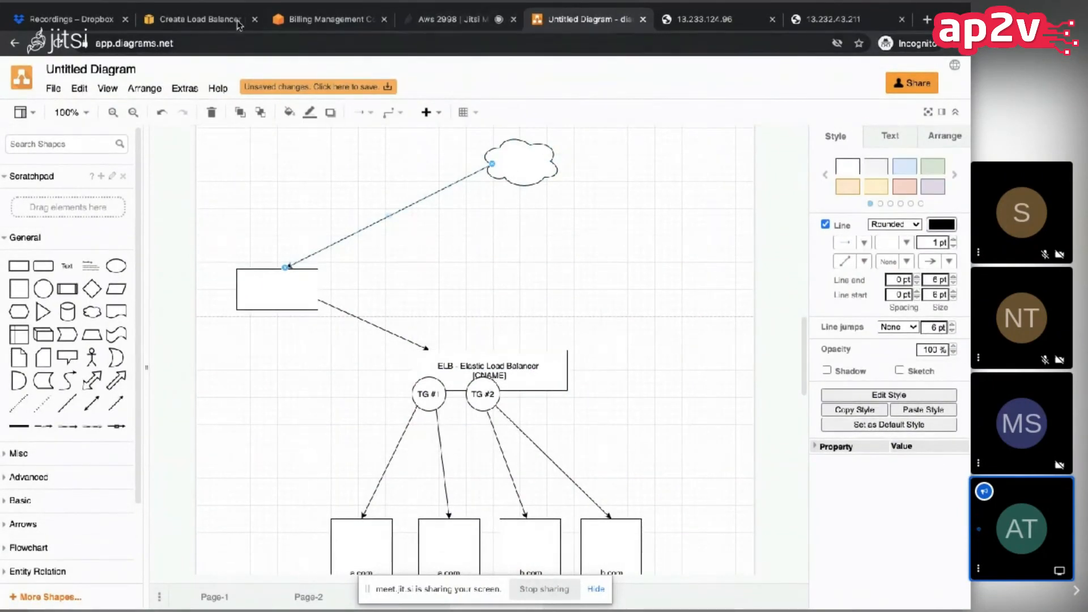
Step: Return to the load balancer setup in the AWS console and enable availability zones ap-south-1a, ap-south-1b and ap-south-1c
{"action": "left_click", "coordinate": [192, 18]}
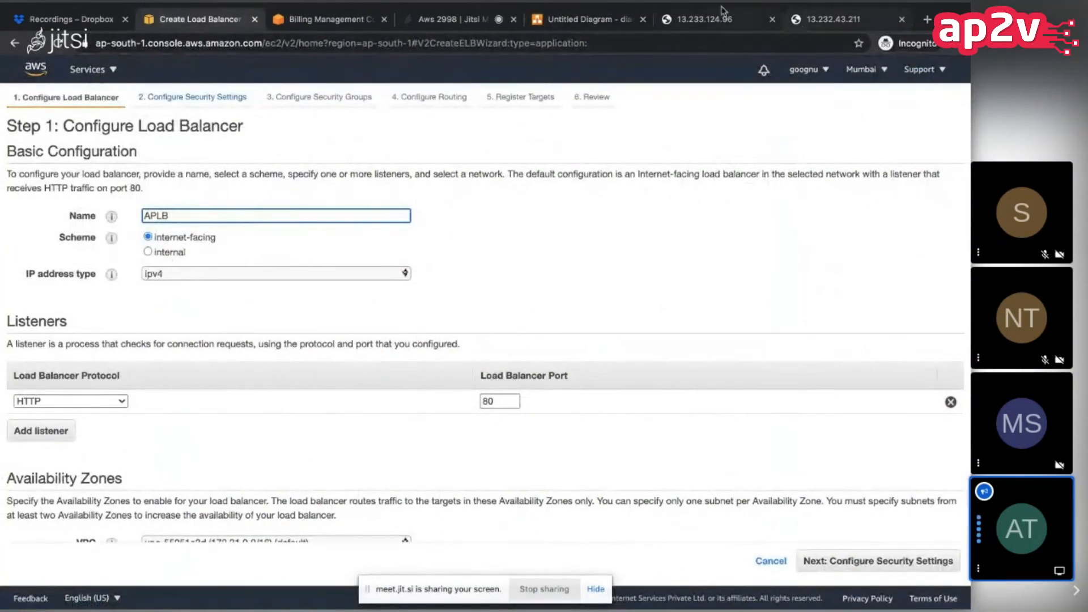
{"action": "scroll", "coordinate": [250, 335], "scroll_direction": "down", "scroll_amount": 3}
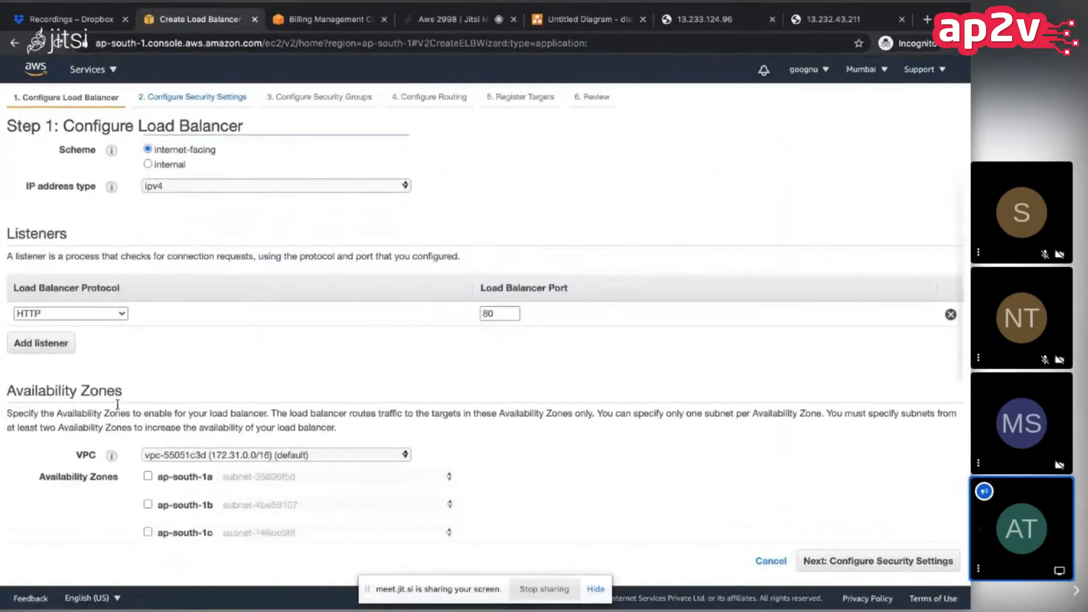
{"action": "scroll", "coordinate": [117, 403], "scroll_direction": "down", "scroll_amount": 1}
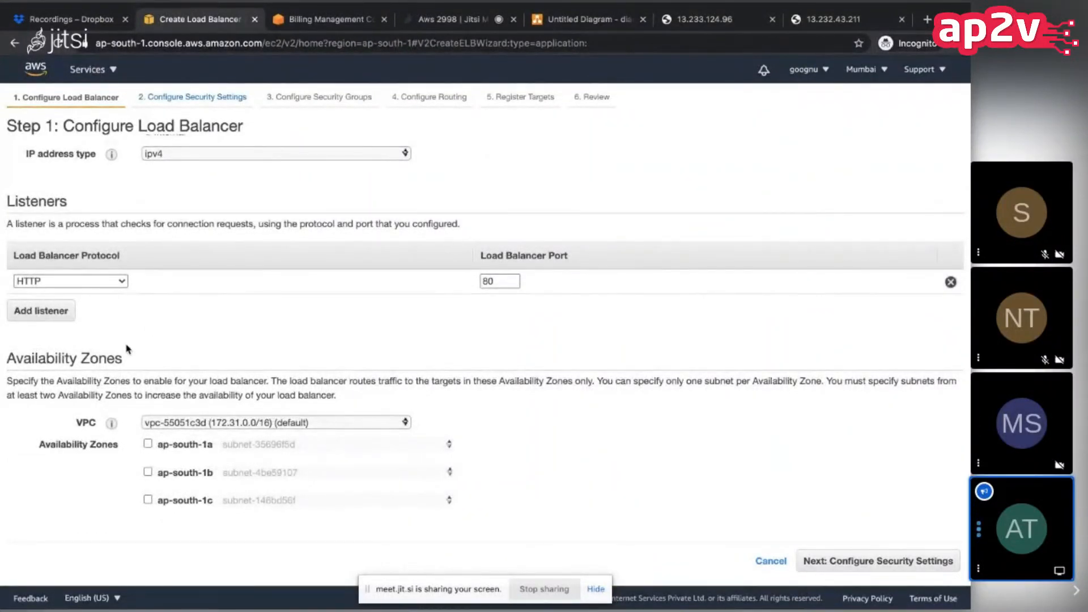
{"action": "scroll", "coordinate": [121, 384], "scroll_direction": "down", "scroll_amount": 3}
{"action": "left_click", "coordinate": [148, 354]}
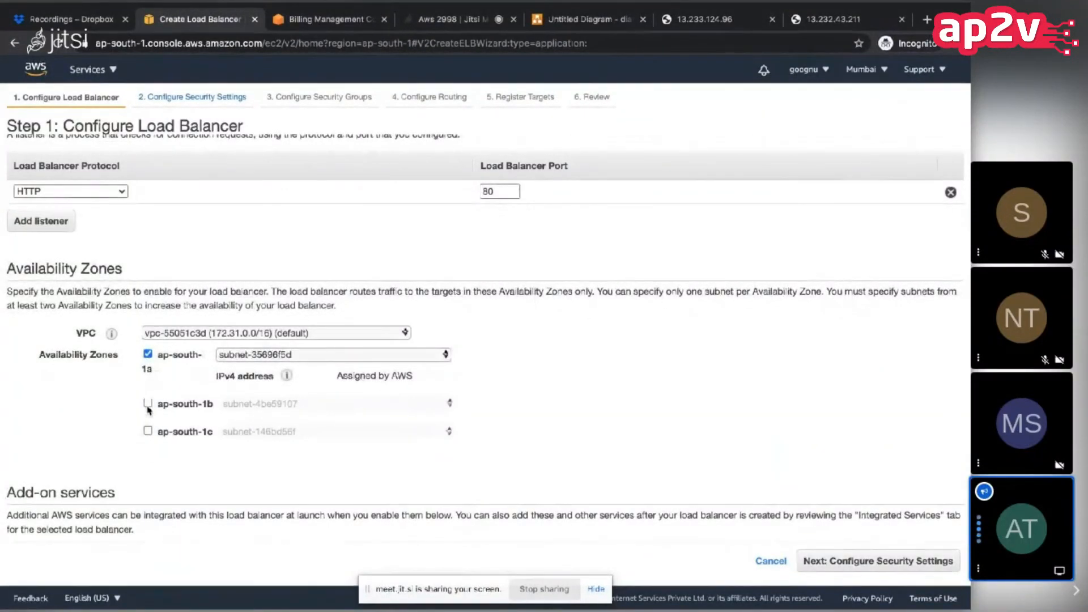
{"action": "left_click", "coordinate": [148, 403]}
{"action": "left_click", "coordinate": [148, 452]}
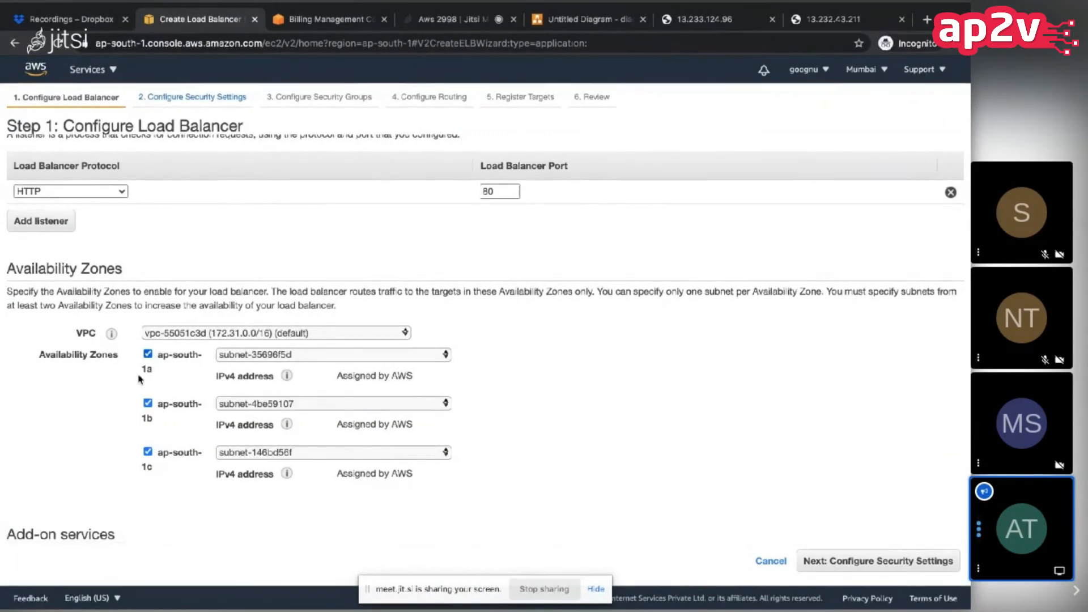
Step: Review the load balancer's basic configuration, listener, availability zone and add-on service settings
{"action": "scroll", "coordinate": [78, 468], "scroll_direction": "down", "scroll_amount": 2}
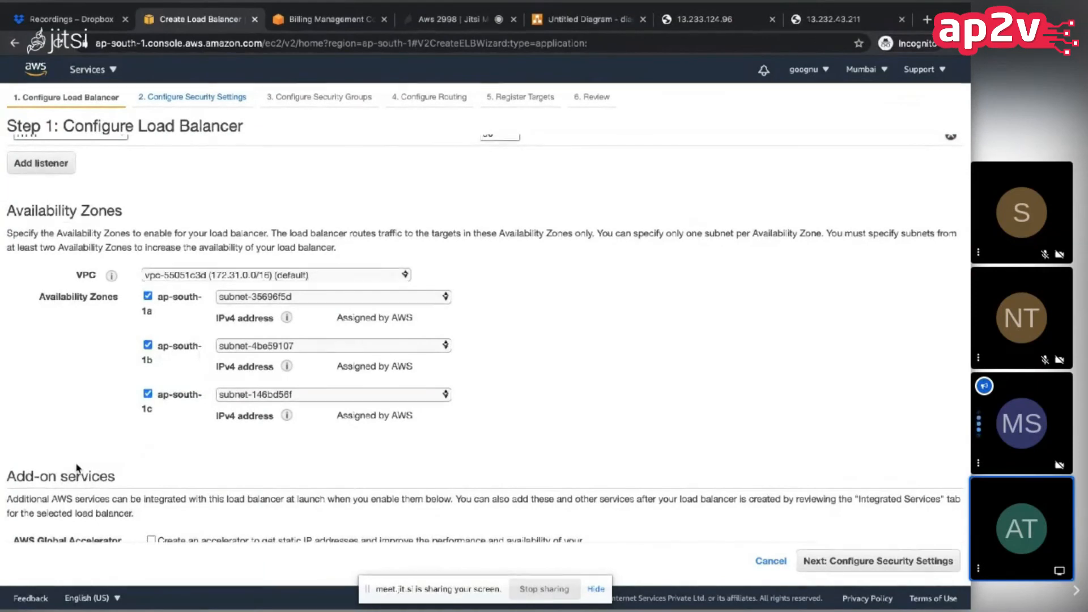
{"action": "scroll", "coordinate": [78, 468], "scroll_direction": "up", "scroll_amount": 5}
{"action": "scroll", "coordinate": [162, 244], "scroll_direction": "up", "scroll_amount": 1}
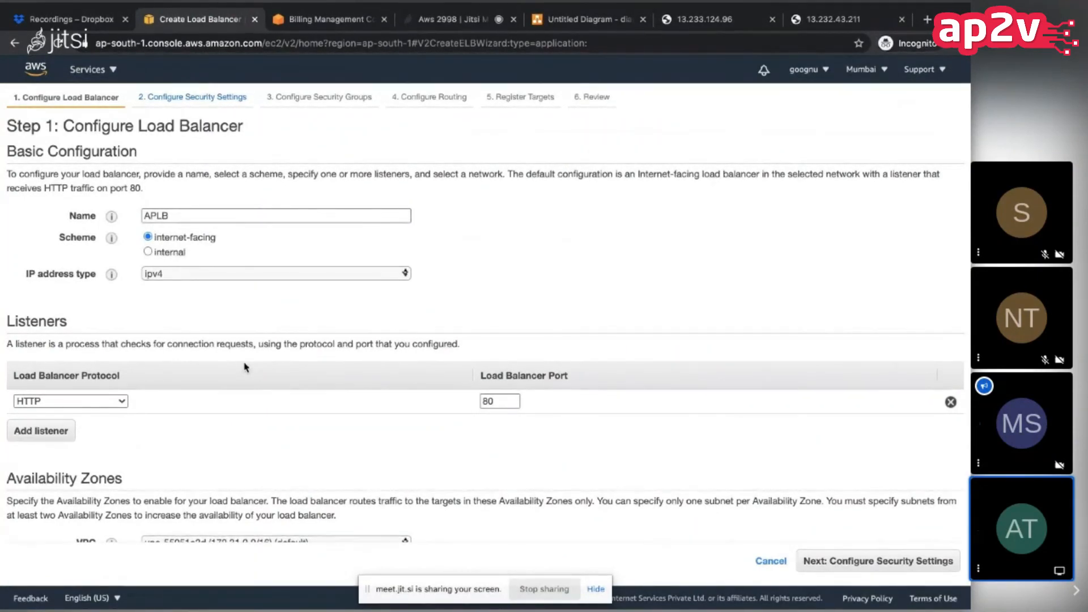
{"action": "scroll", "coordinate": [215, 366], "scroll_direction": "down", "scroll_amount": 5}
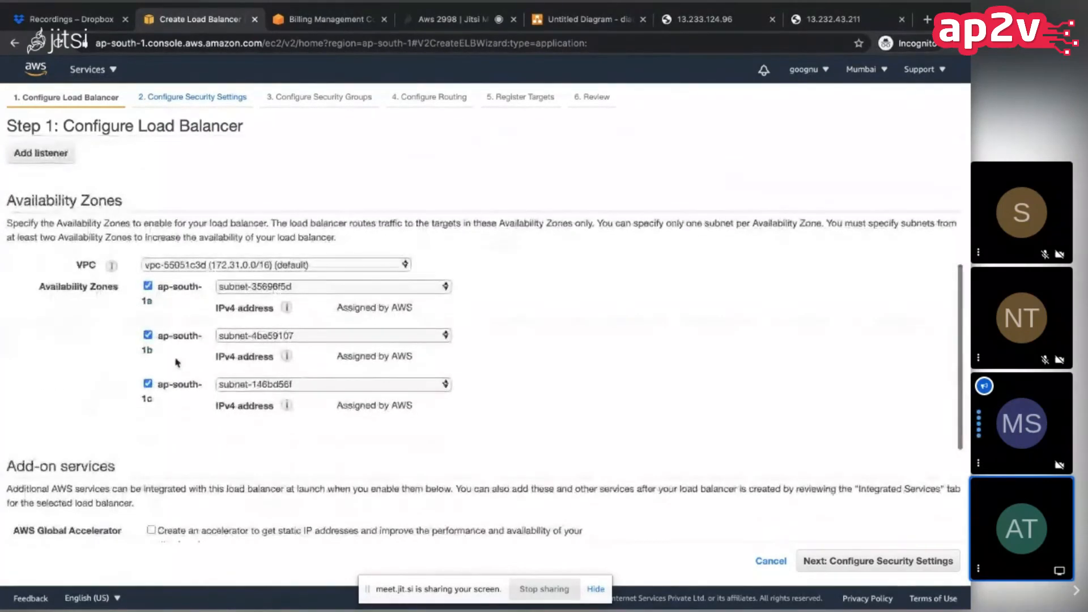
{"action": "scroll", "coordinate": [177, 363], "scroll_direction": "up", "scroll_amount": 5}
{"action": "scroll", "coordinate": [176, 363], "scroll_direction": "up", "scroll_amount": 2}
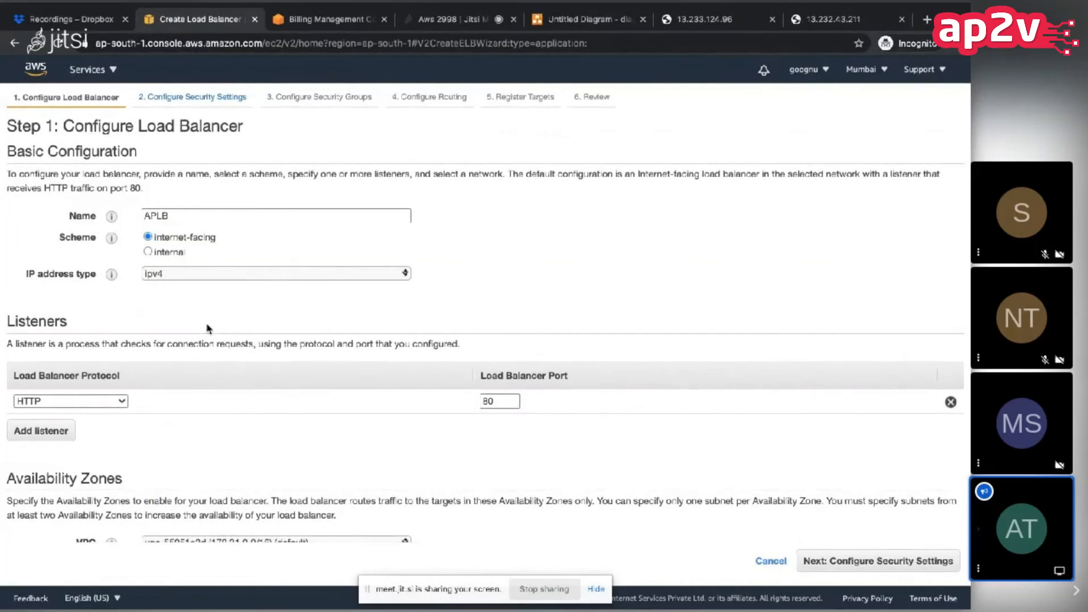
Step: Continue past the security settings with the HTTP listener and assign the existing launch-wizard-1 security group instead of the default one
{"action": "scroll", "coordinate": [208, 328], "scroll_direction": "down", "scroll_amount": 5}
{"action": "scroll", "coordinate": [208, 328], "scroll_direction": "down", "scroll_amount": 5}
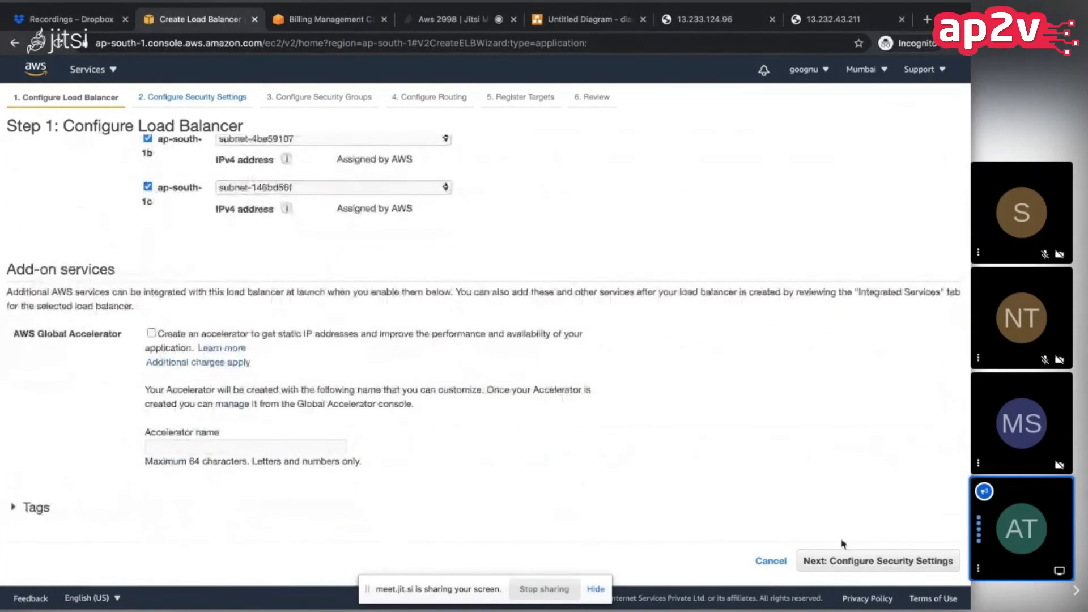
{"action": "left_click", "coordinate": [878, 564]}
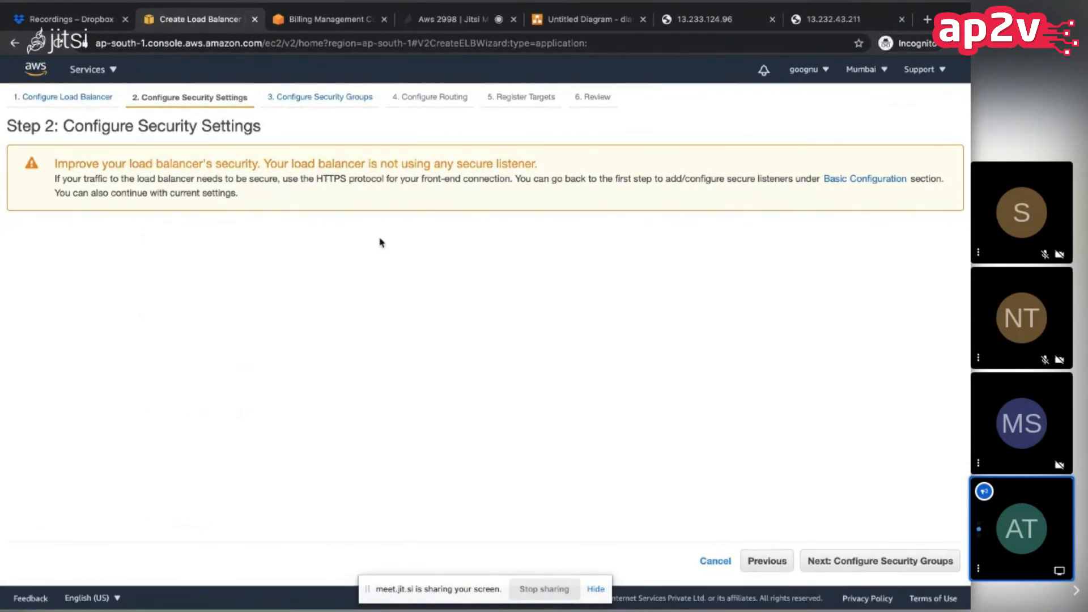
{"action": "left_click", "coordinate": [823, 564]}
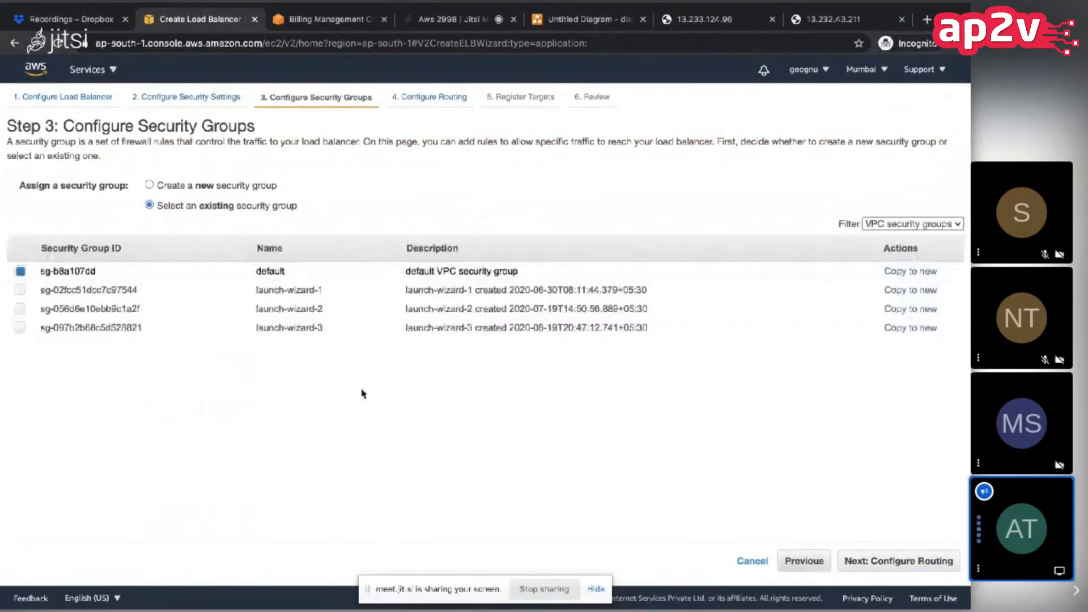
{"action": "left_click", "coordinate": [126, 290]}
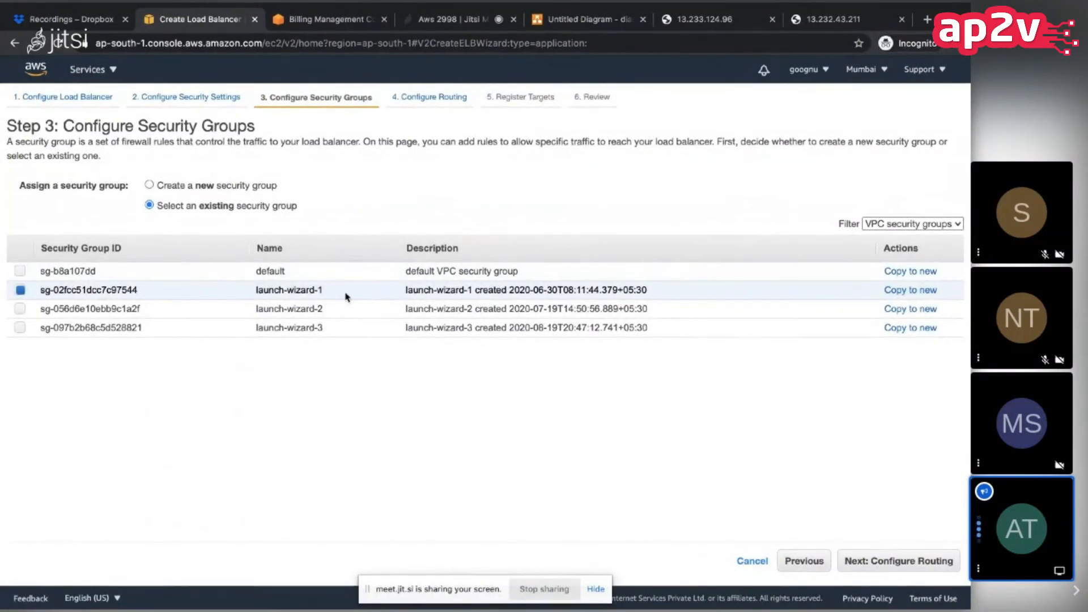
{"action": "left_click", "coordinate": [902, 557]}
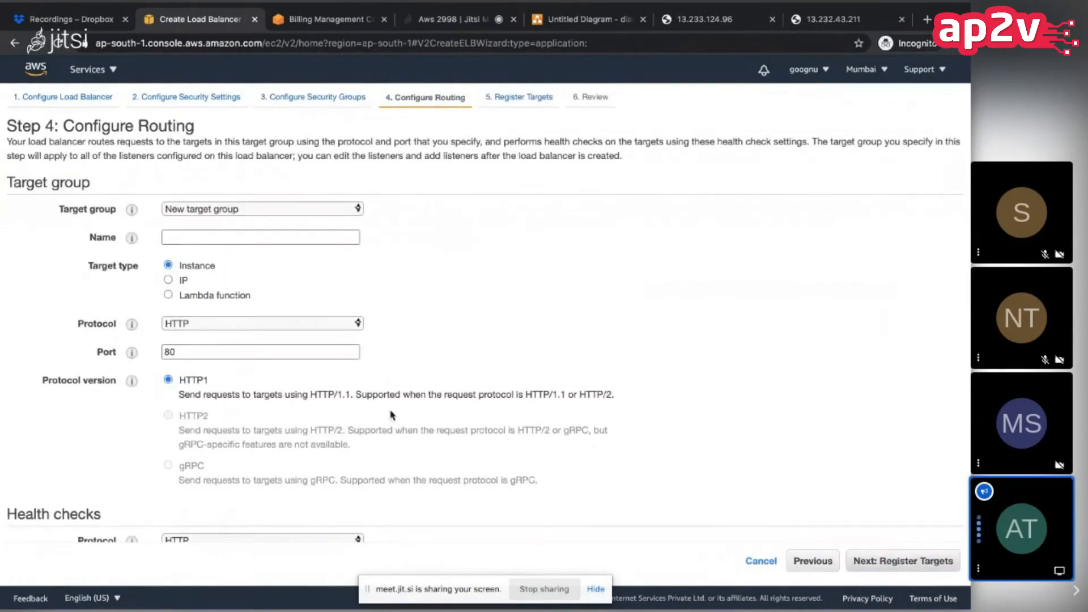
Step: Route the load balancer to the existing target group A-DOT-COM-TG and proceed to target registration
{"action": "left_click", "coordinate": [324, 211]}
{"action": "left_click", "coordinate": [350, 210]}
{"action": "left_click", "coordinate": [349, 211]}
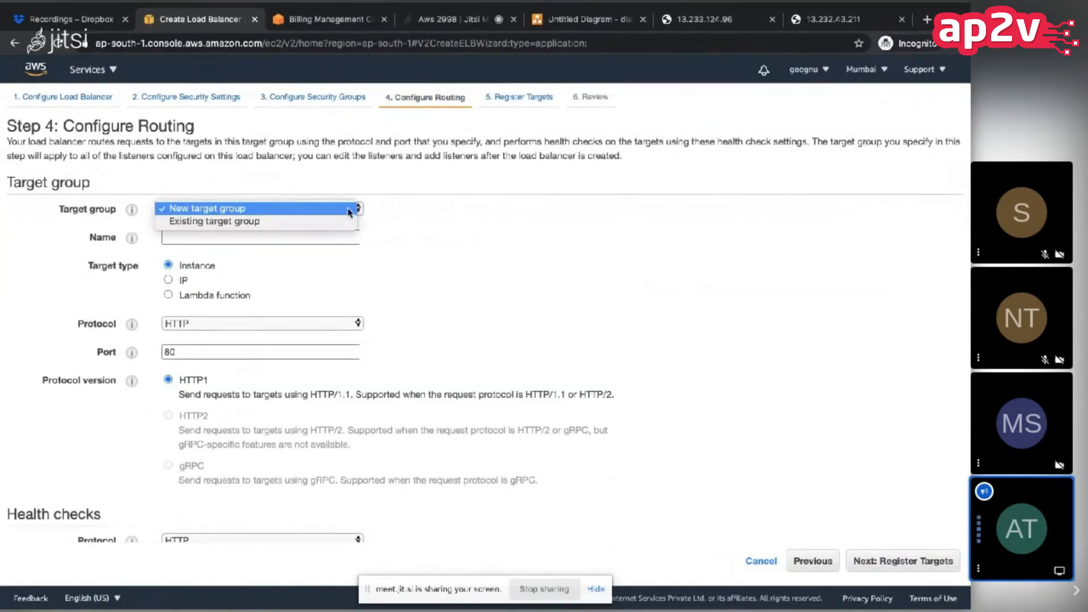
{"action": "left_click", "coordinate": [332, 222]}
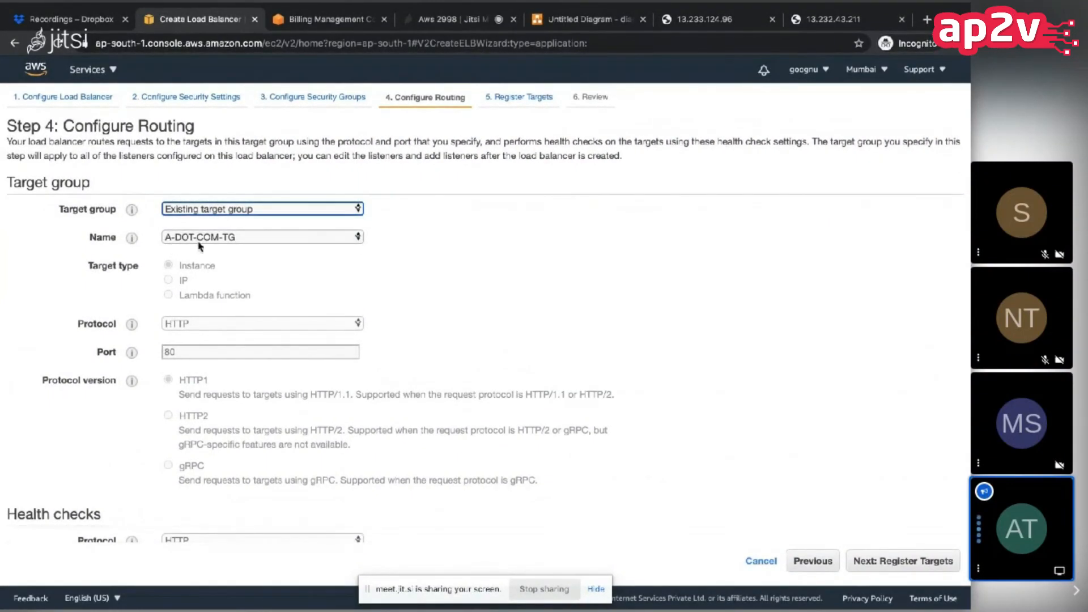
{"action": "scroll", "coordinate": [194, 440], "scroll_direction": "down", "scroll_amount": 2}
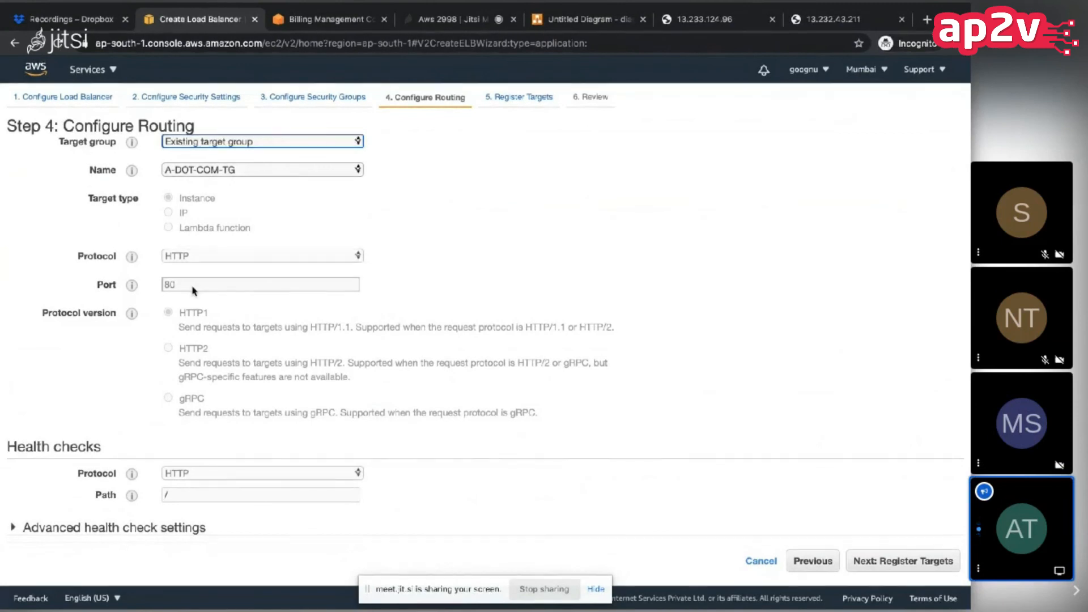
{"action": "left_click", "coordinate": [861, 562]}
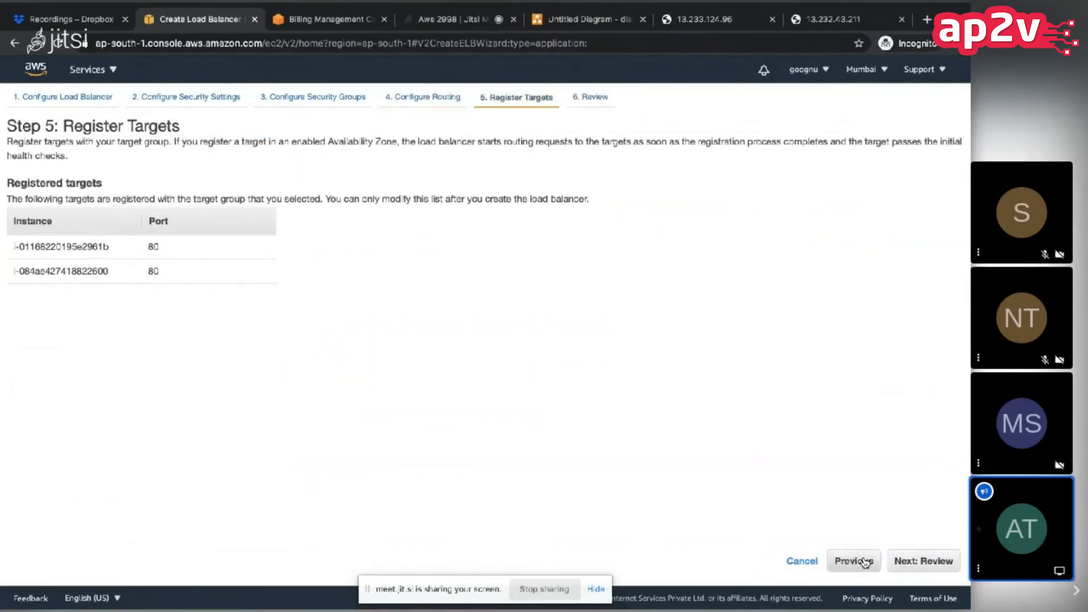
Step: Check the two instances registered on port 80, and review and create the load balancer
{"action": "double_click", "coordinate": [35, 244]}
{"action": "double_click", "coordinate": [47, 266]}
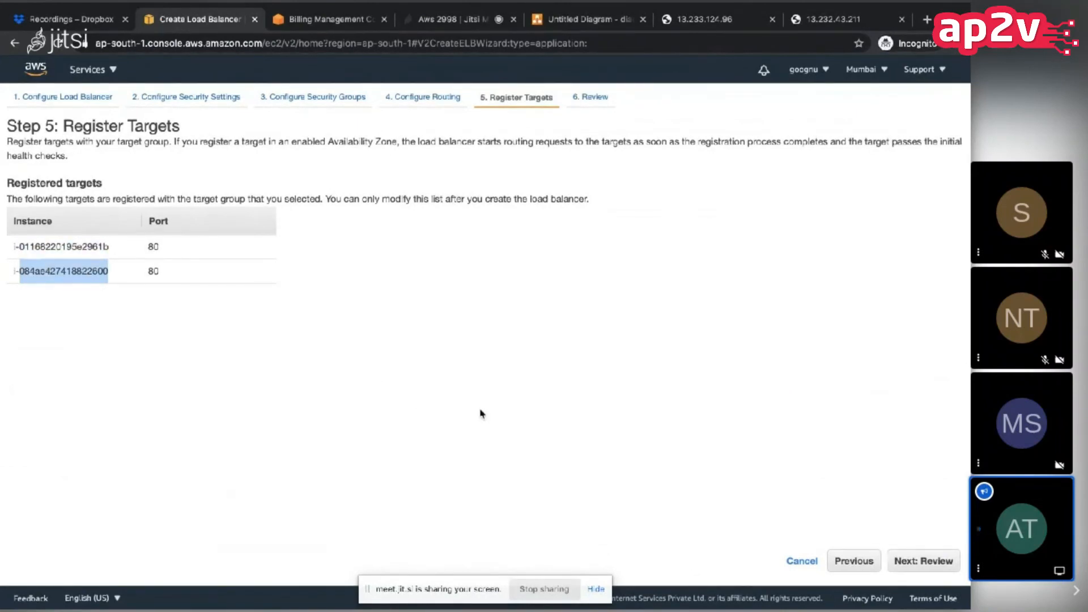
{"action": "left_click", "coordinate": [923, 559]}
{"action": "left_click", "coordinate": [929, 557]}
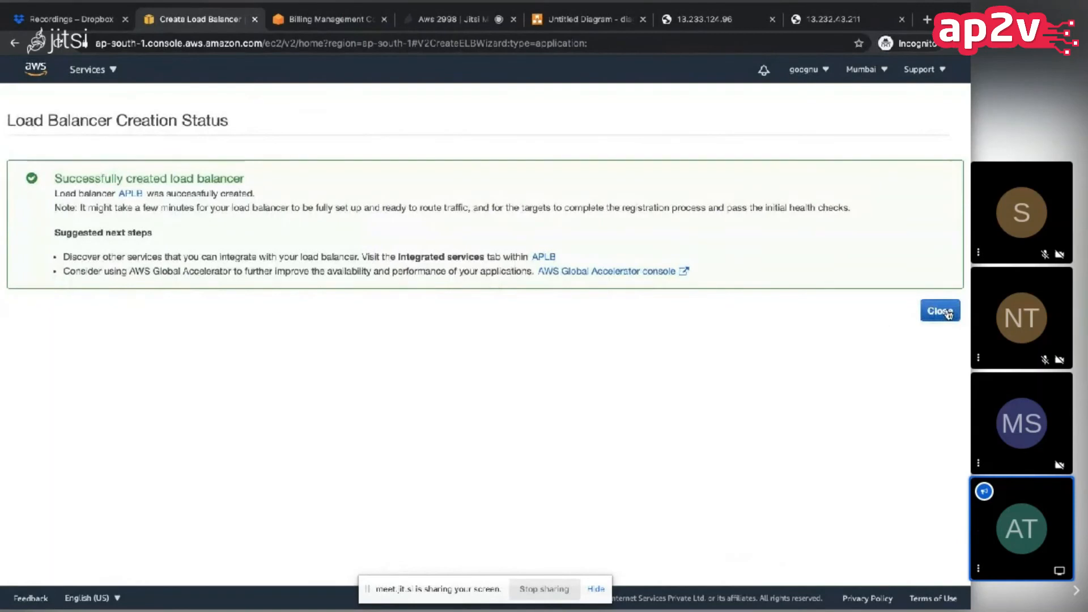
Step: Close the creation status page and refresh the load balancer list to check the state of APLB
{"action": "left_click", "coordinate": [946, 311]}
{"action": "left_click", "coordinate": [906, 109]}
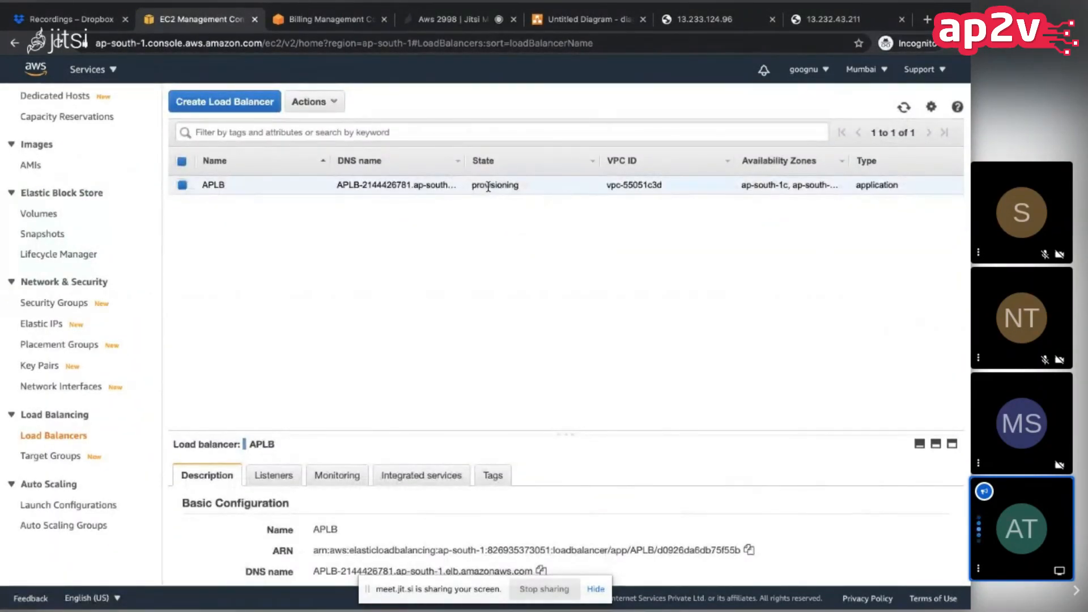
{"action": "left_click", "coordinate": [904, 109]}
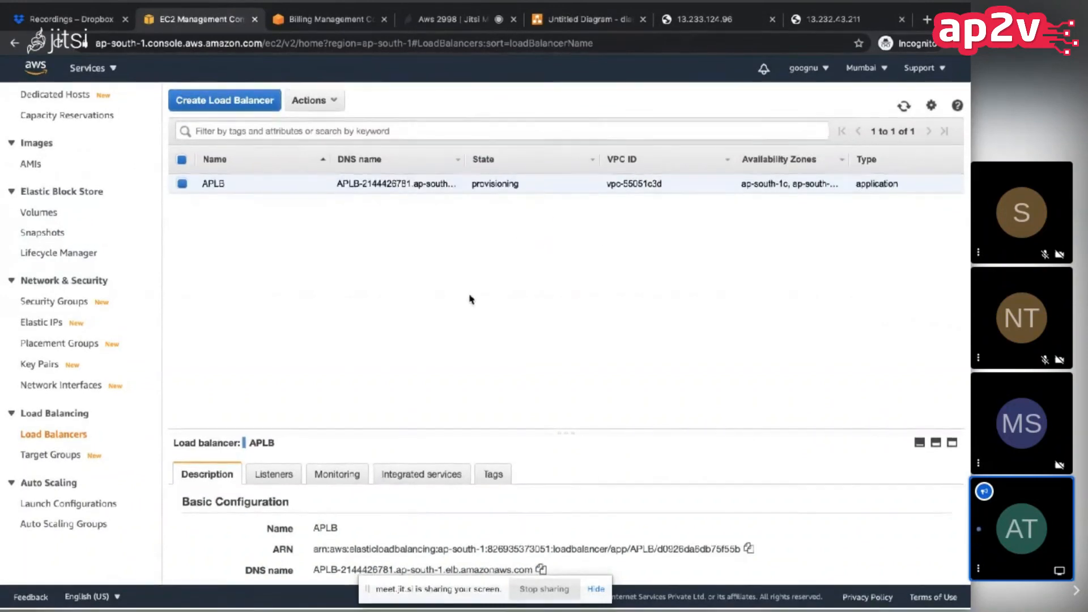
Step: Copy the DNS name of APLB, check the two instance pages, and open the DNS address in a new browser tab
{"action": "scroll", "coordinate": [489, 529], "scroll_direction": "down", "scroll_amount": 2}
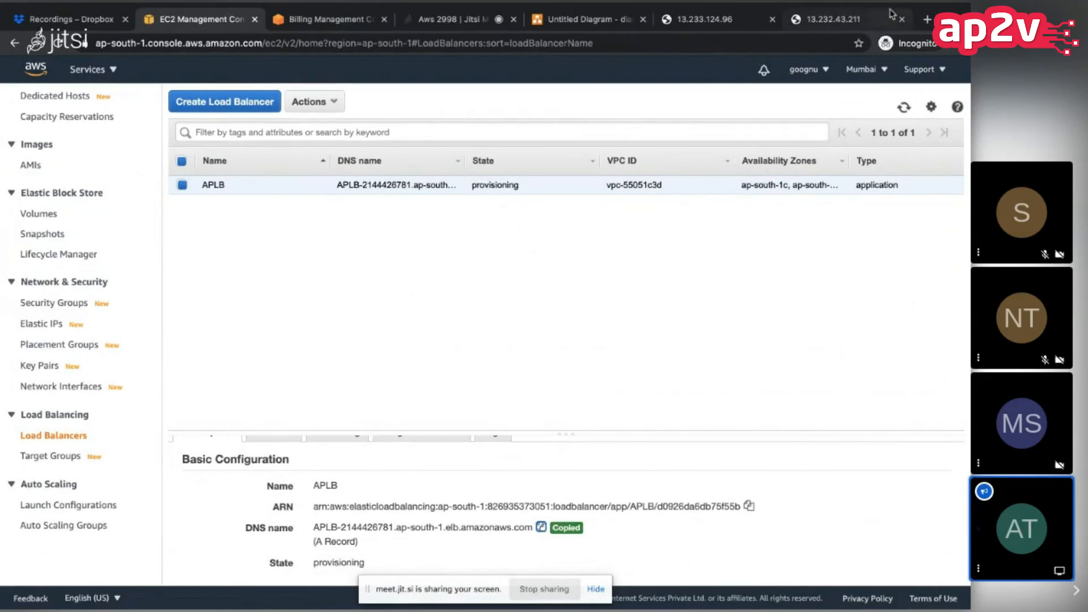
{"action": "left_click", "coordinate": [706, 20]}
{"action": "left_click", "coordinate": [821, 23]}
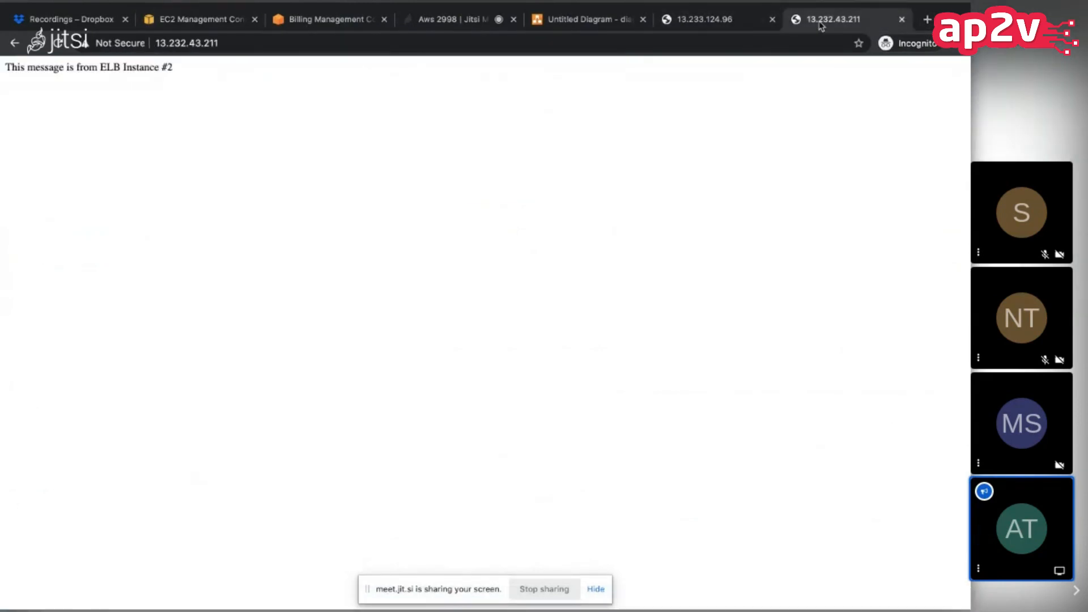
{"action": "left_click", "coordinate": [926, 21]}
{"action": "type", "text": "aplb-2144426781.ap-south-1.elb.amazonaws.com"}
{"action": "key", "text": "Return"}
{"action": "double_click", "coordinate": [284, 292]}
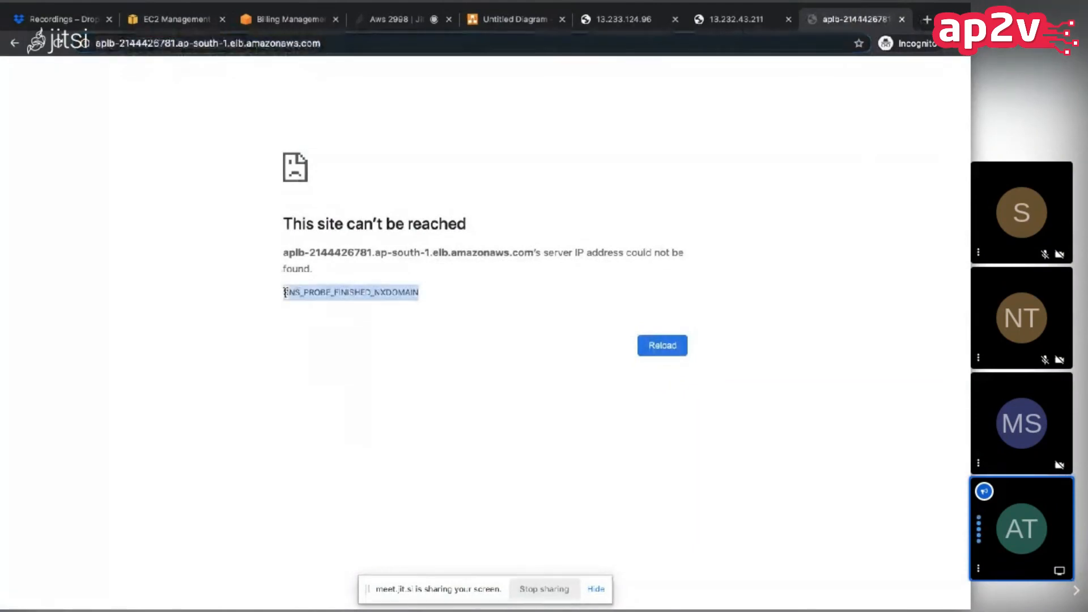
{"action": "left_click", "coordinate": [285, 292]}
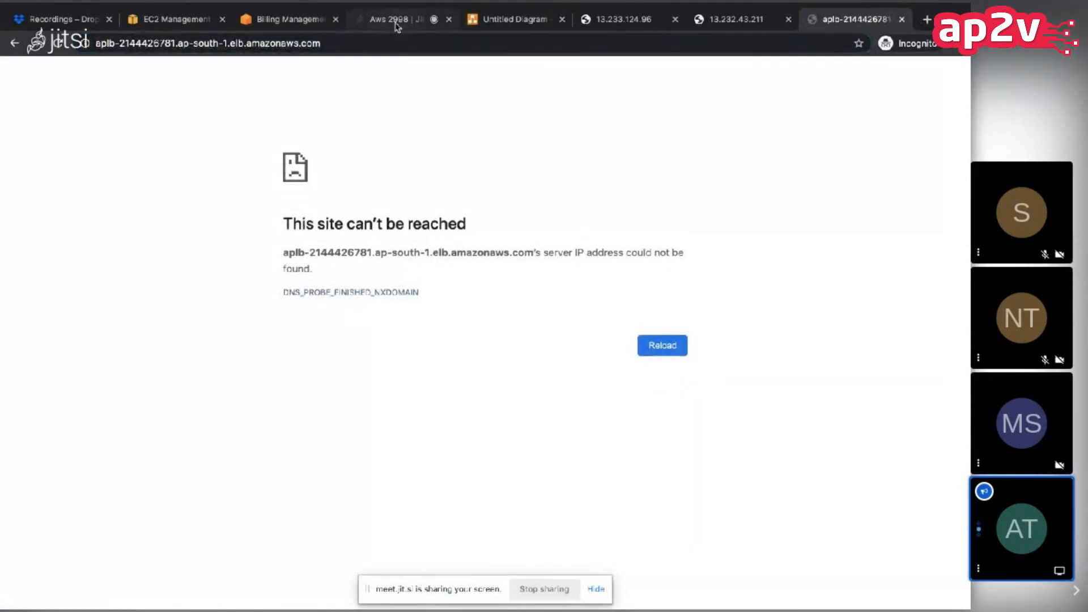
Step: Return to the EC2 console, refresh the load balancer list to recheck APLB's state, and switch to the Jitsi meeting
{"action": "left_click", "coordinate": [186, 23]}
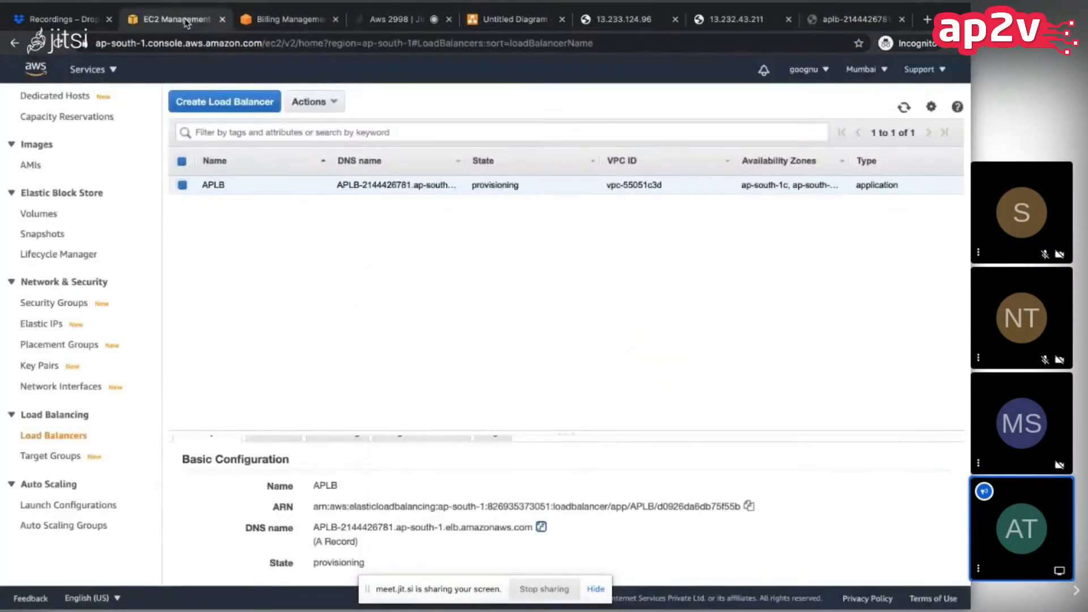
{"action": "left_click", "coordinate": [904, 108]}
{"action": "left_click", "coordinate": [391, 19]}
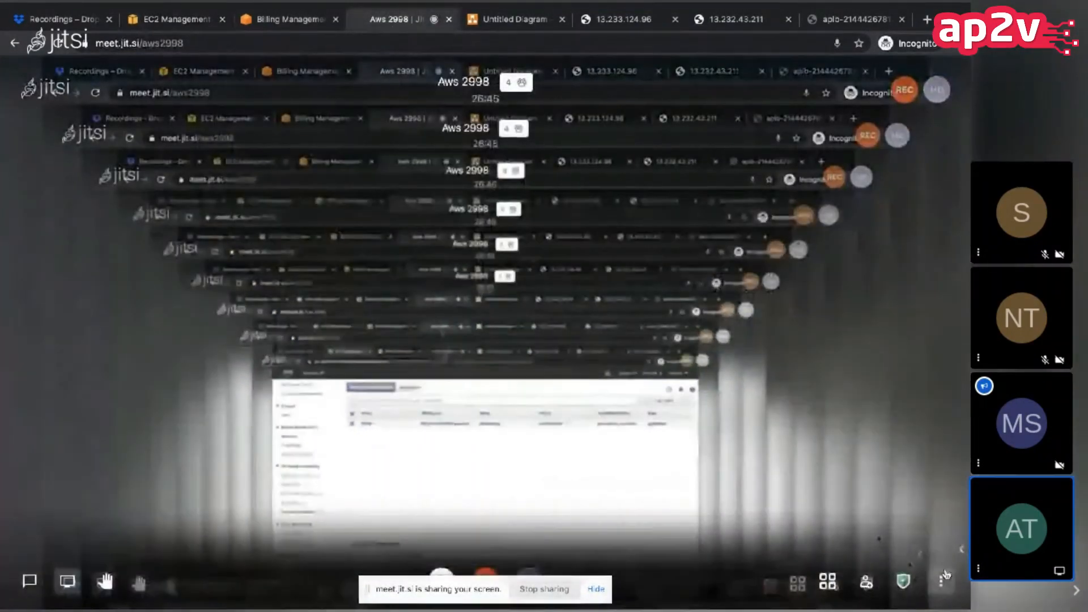